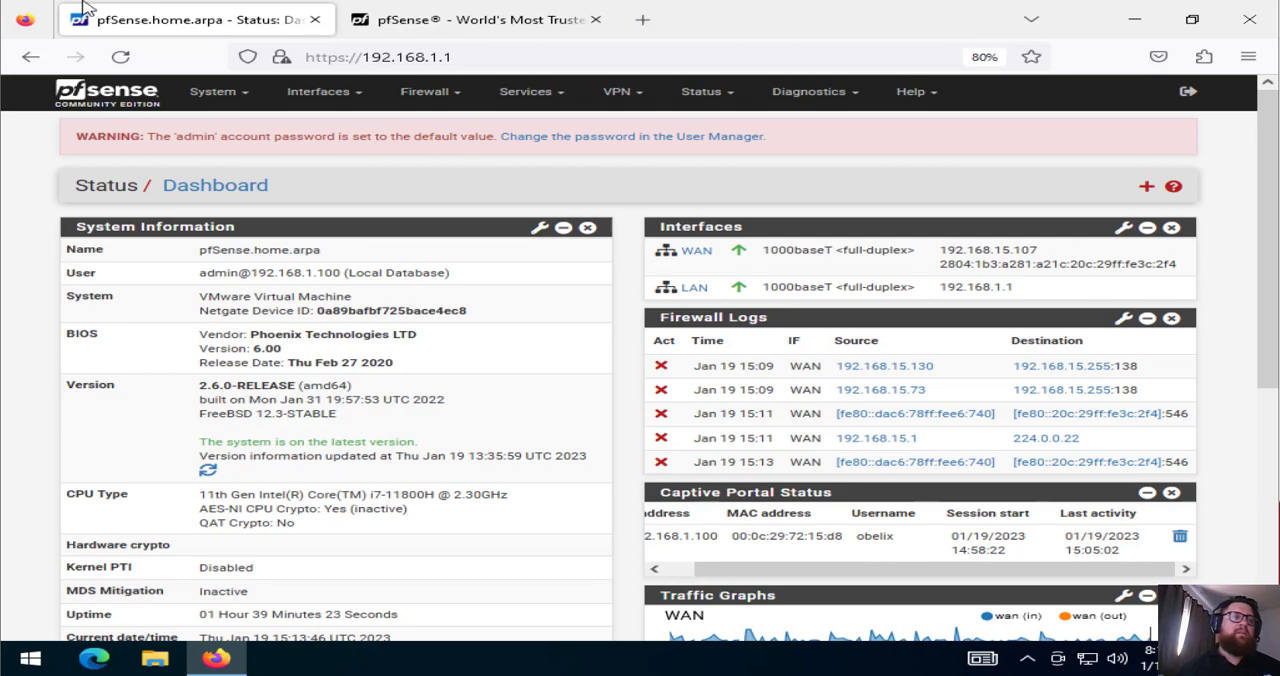
Open the Virtual Network Editor and unlock its configuration for changes with administrator privileges
click(0, 0)
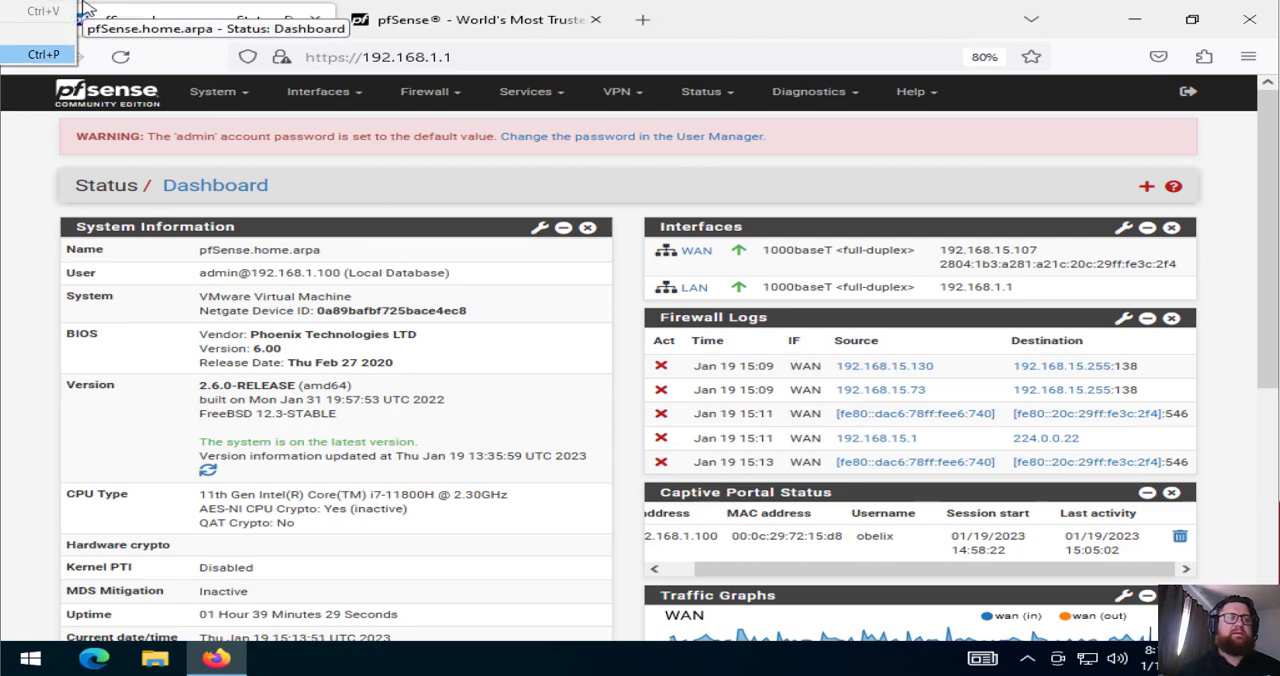
key(Return)
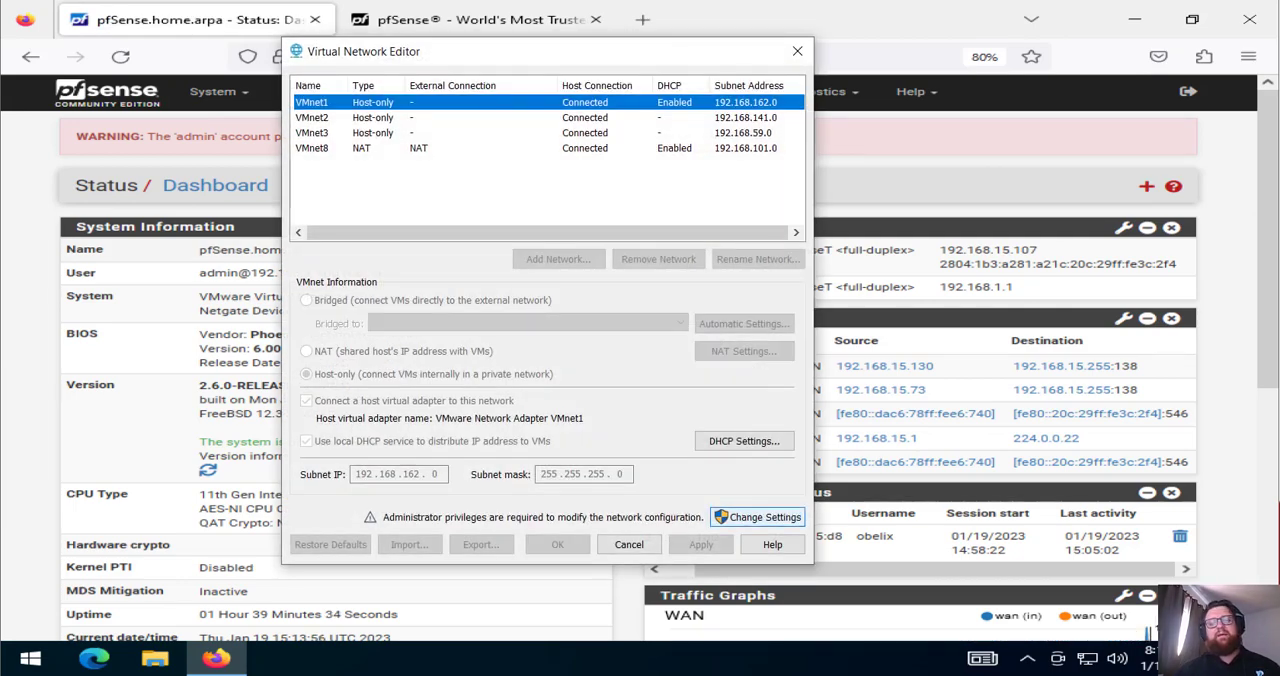
click(757, 517)
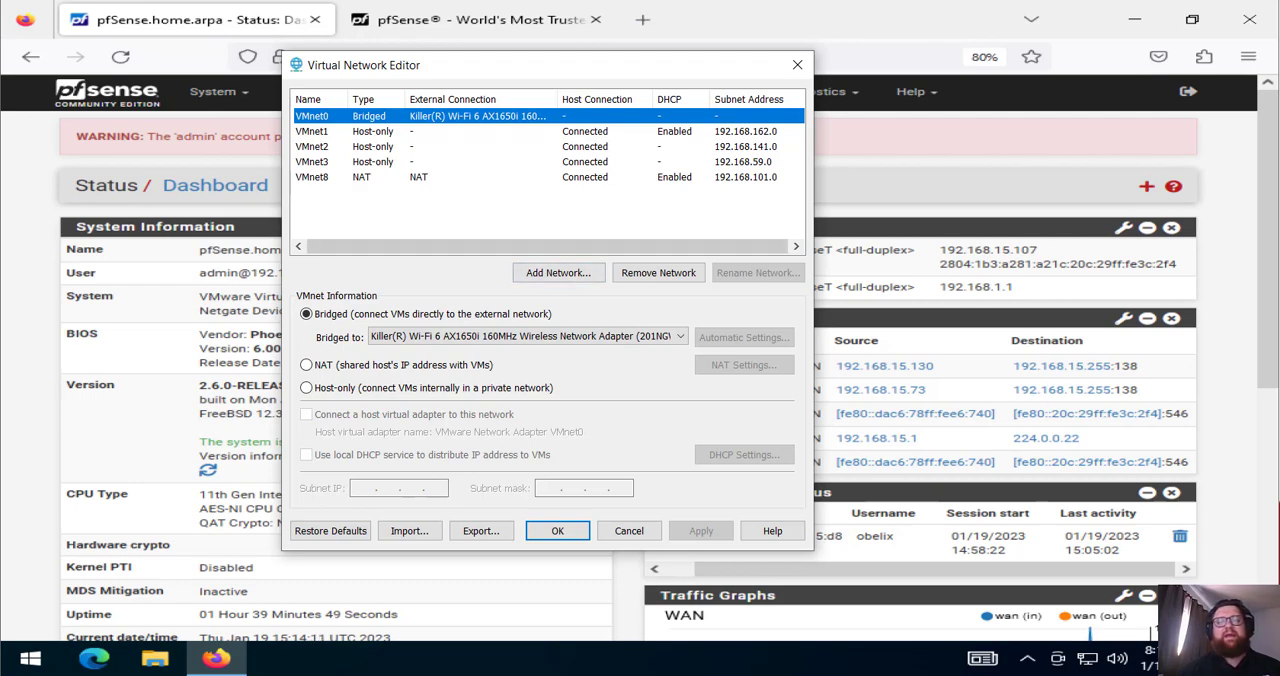
Add a new virtual network, choosing VMnet7 as the network to add
click(558, 272)
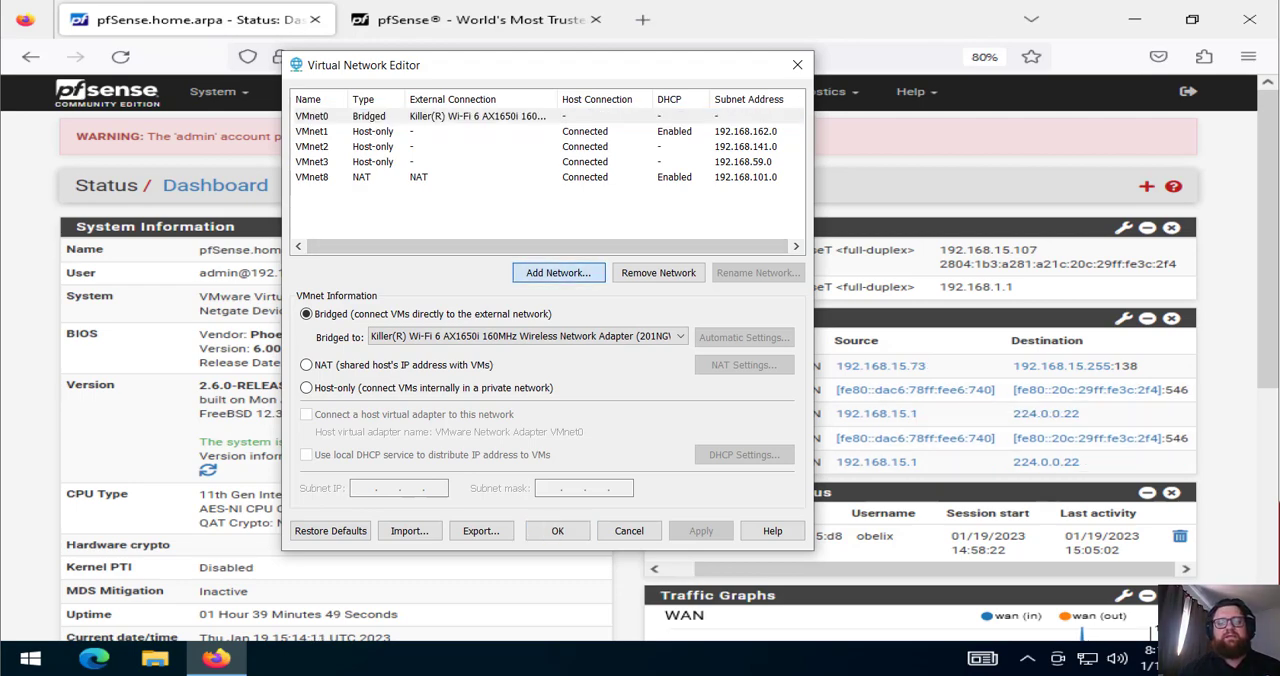
click(604, 299)
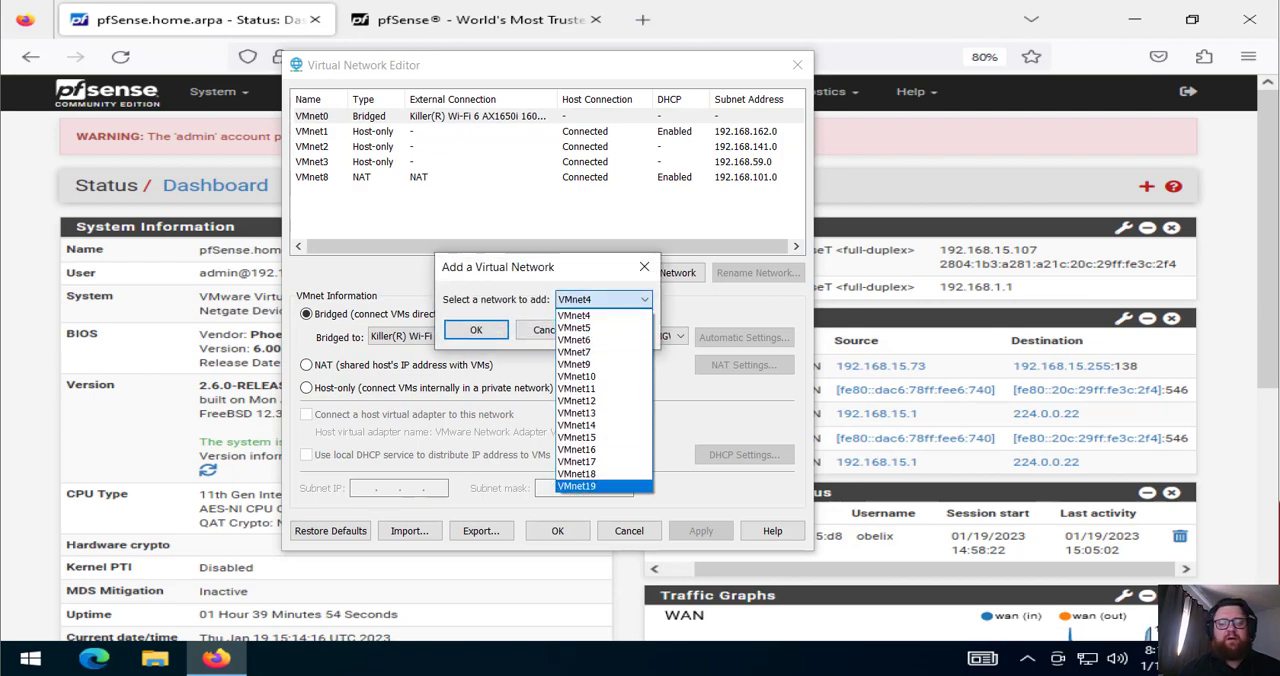
click(590, 316)
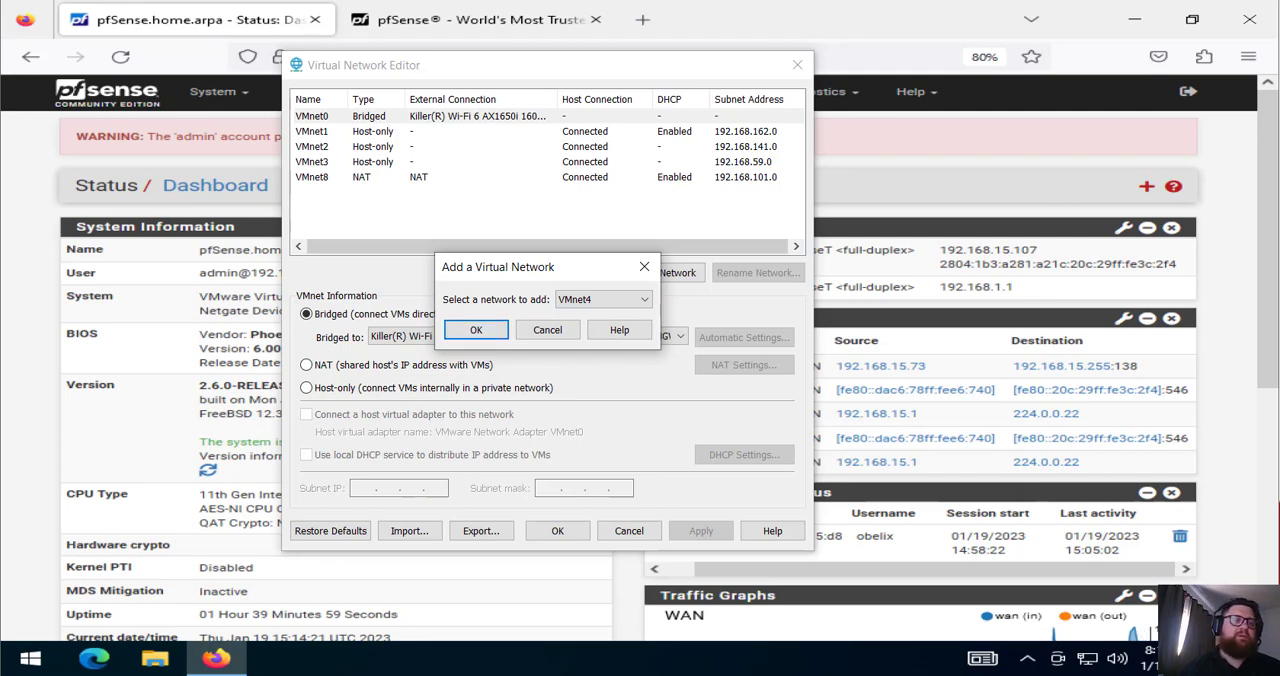
click(603, 300)
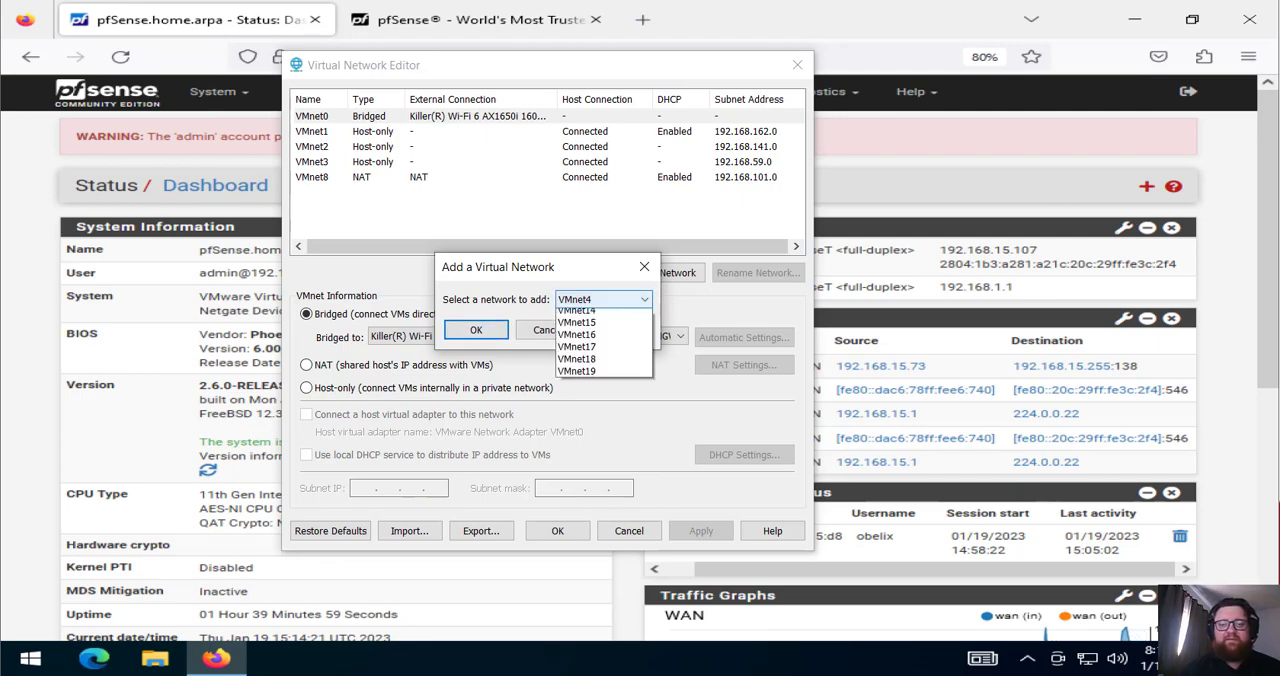
click(603, 350)
click(476, 329)
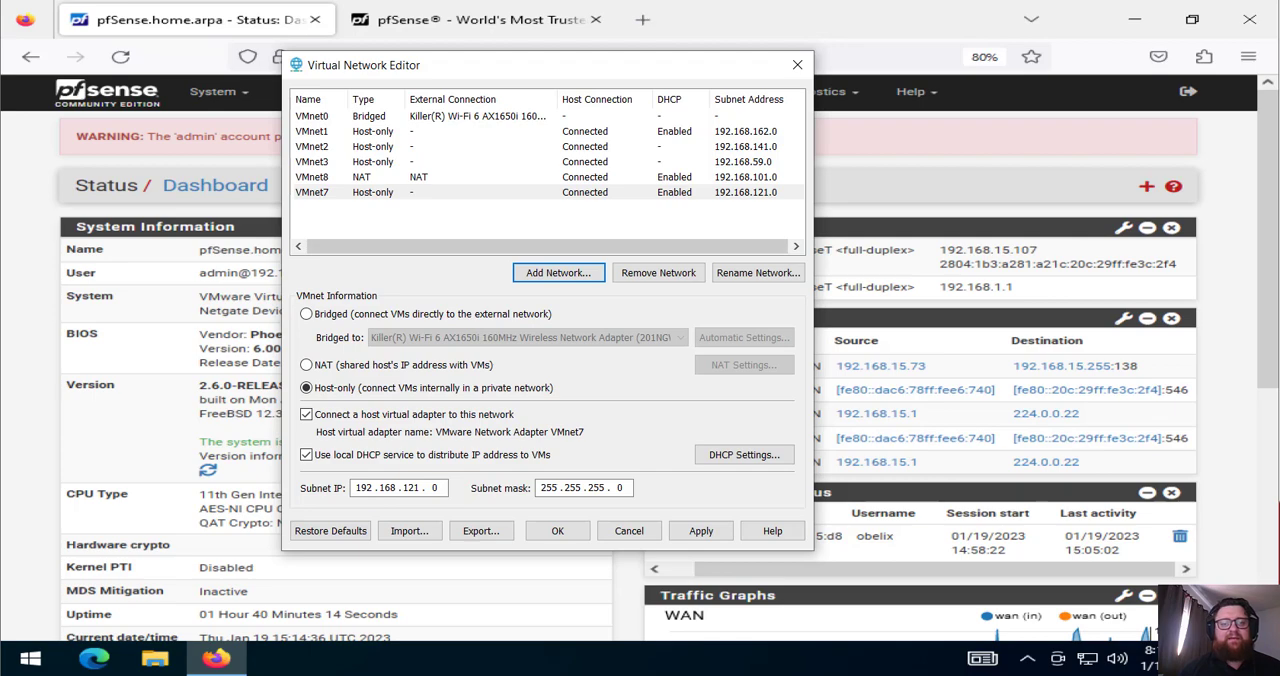
Turn off the local DHCP service for VMnet7, and remove that network from the list
click(322, 192)
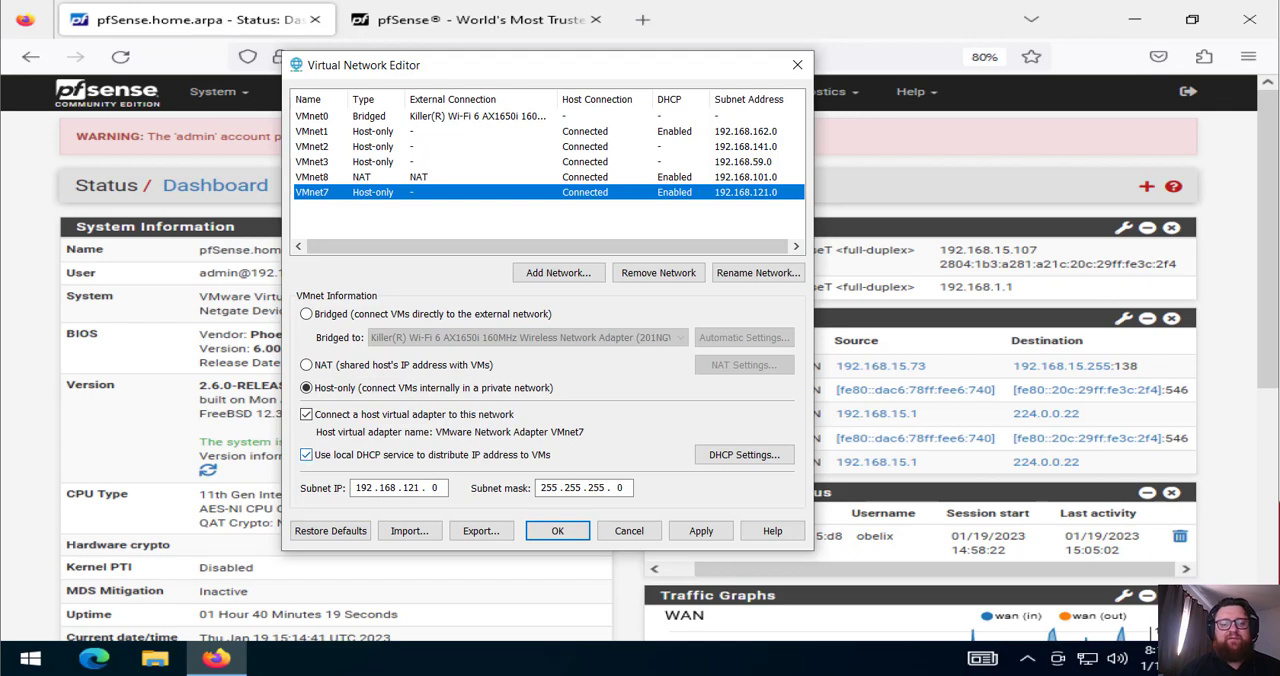
click(306, 455)
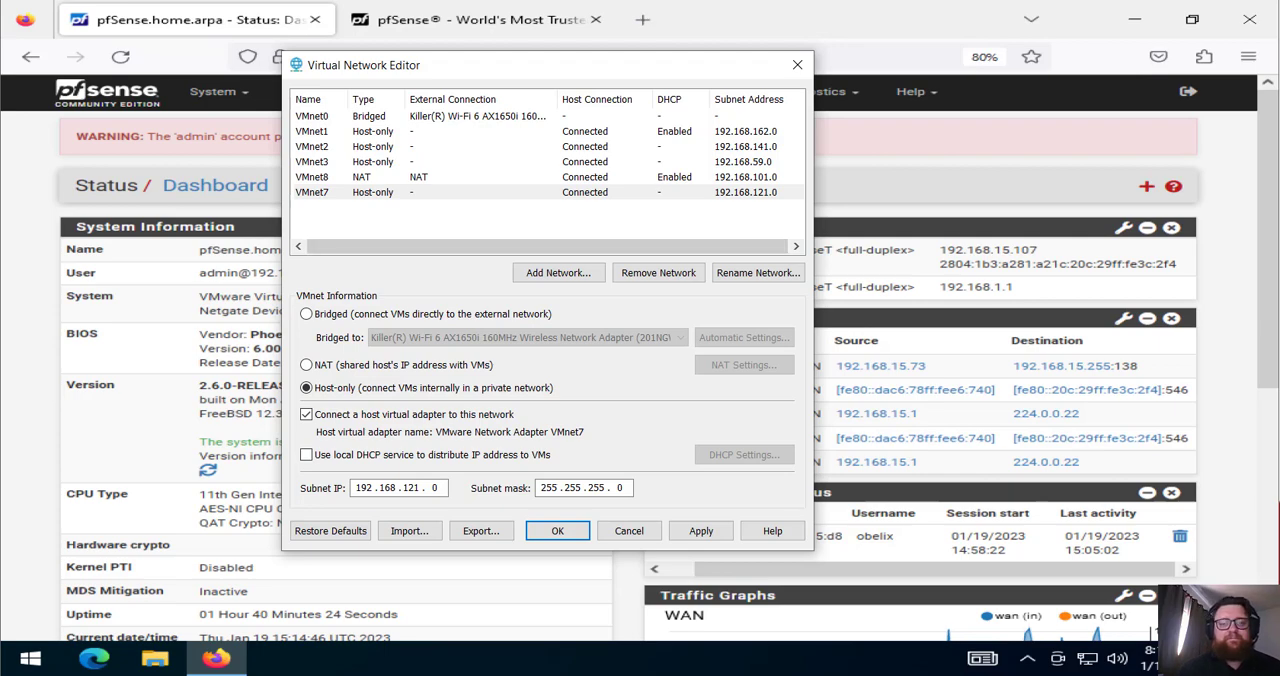
click(548, 192)
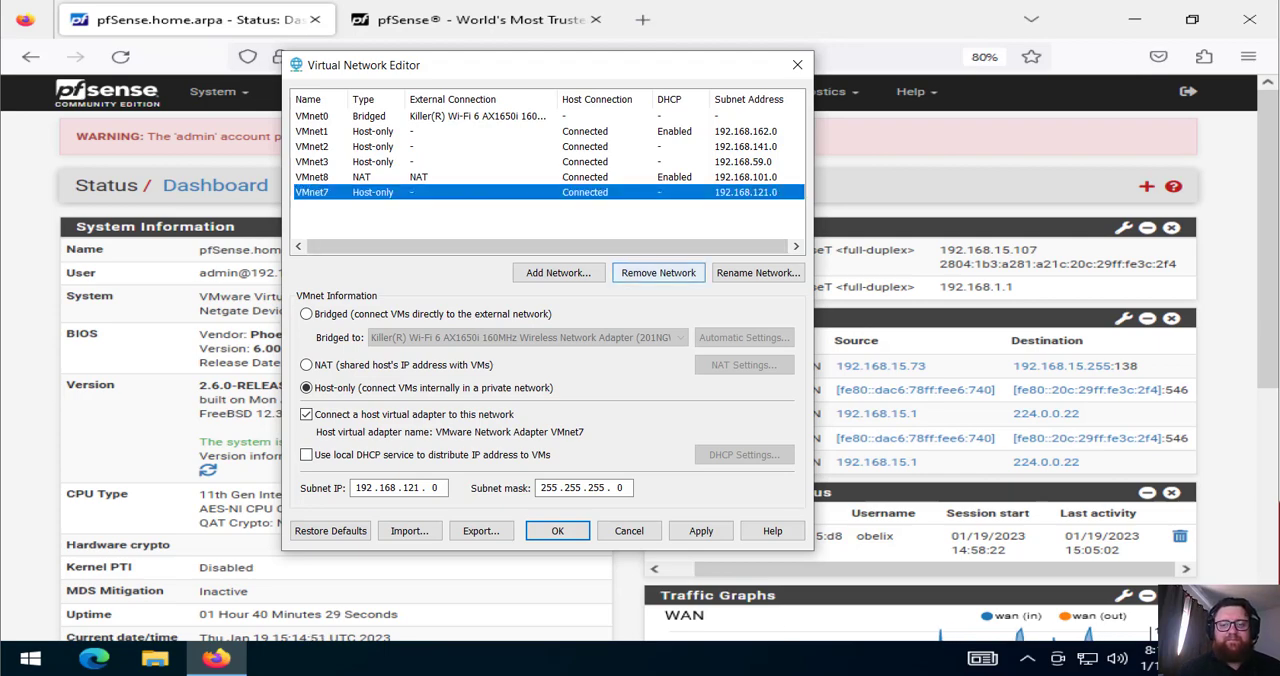
click(658, 272)
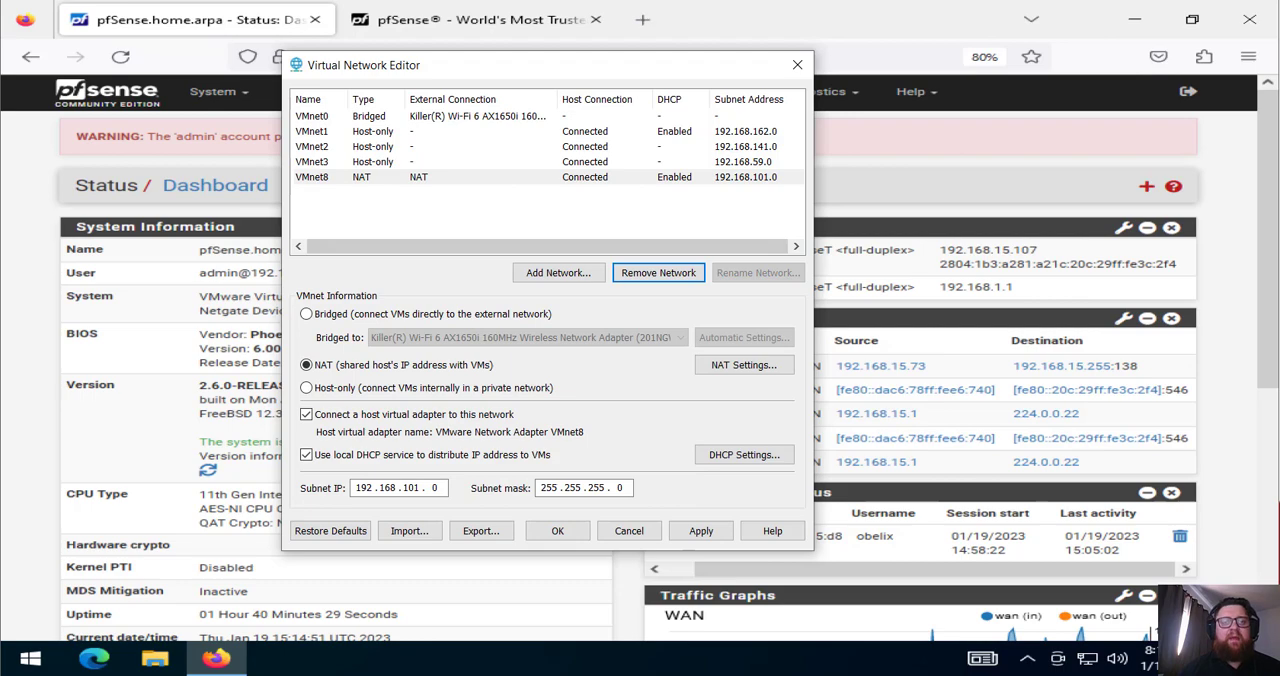
Review the adapters VMnet0 can bridge to, keep the Killer(R) Wi-Fi 6 AX1650i adapter selected, and close the Virtual Network Editor
click(480, 116)
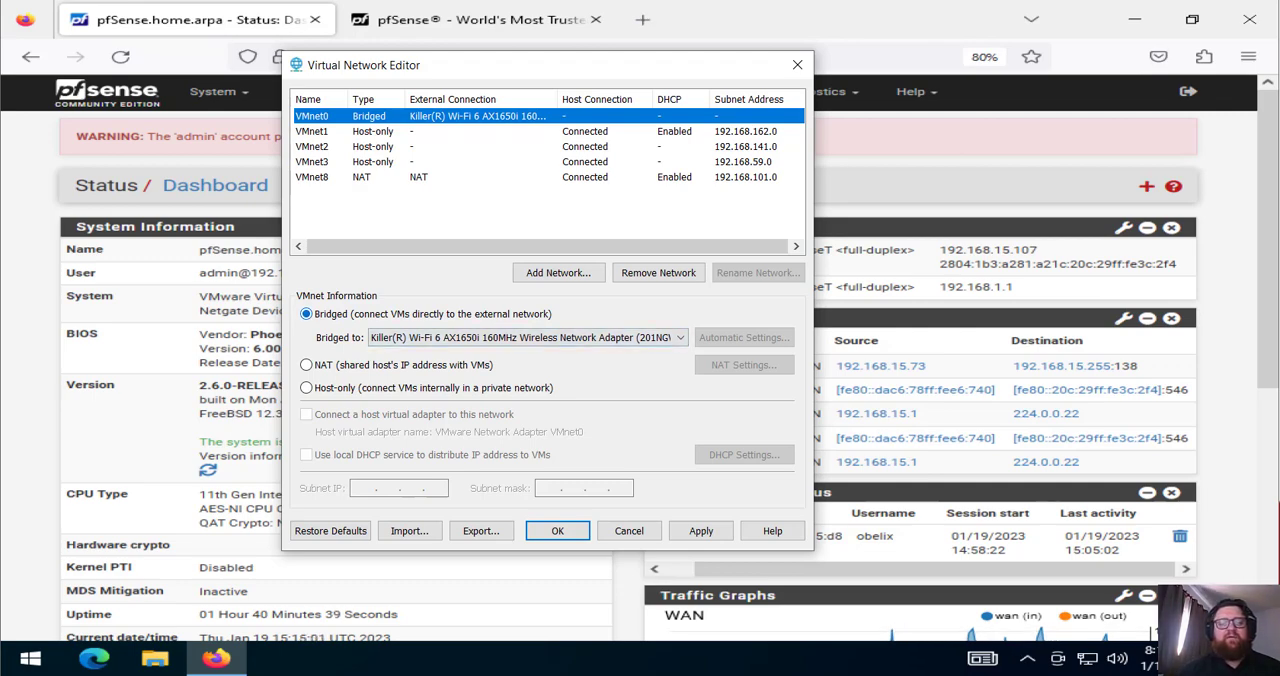
click(528, 337)
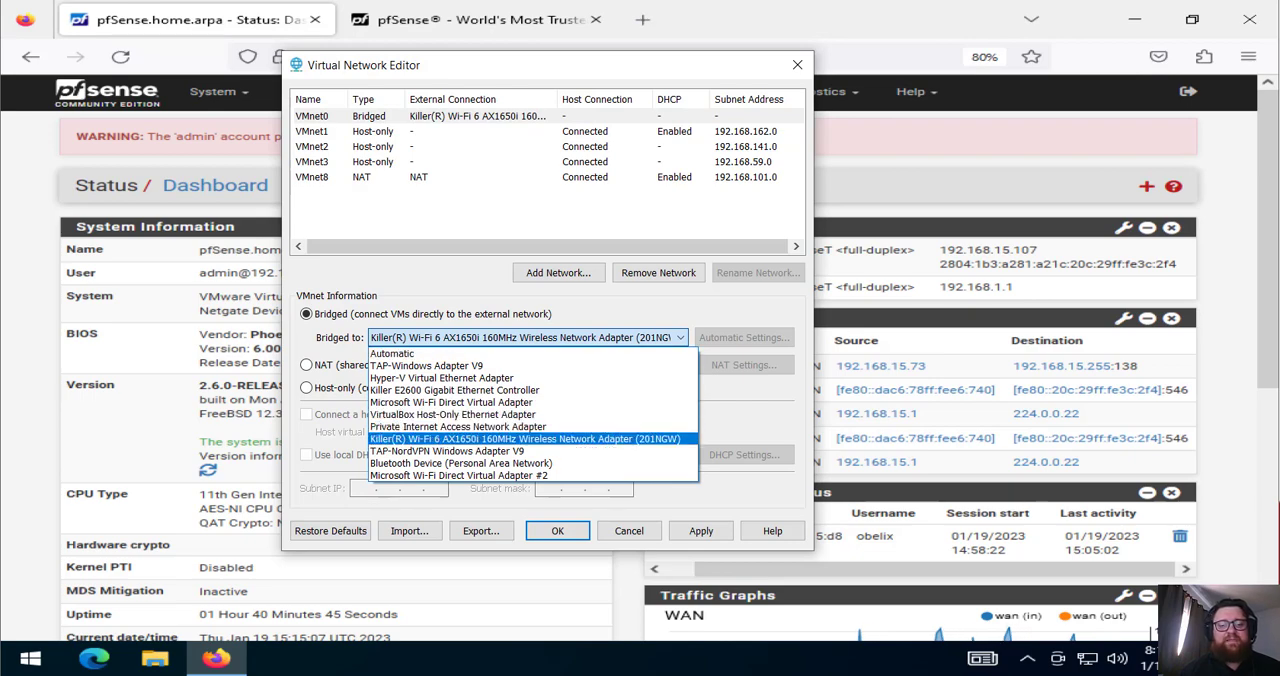
click(525, 439)
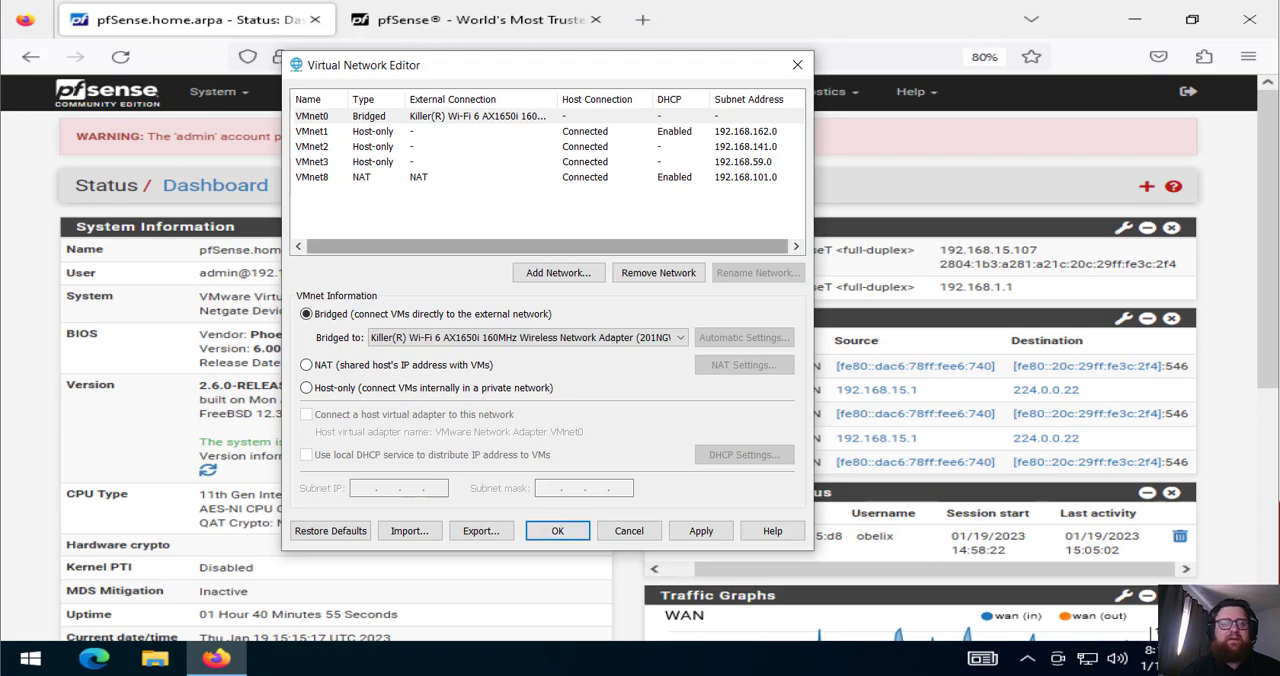
click(797, 64)
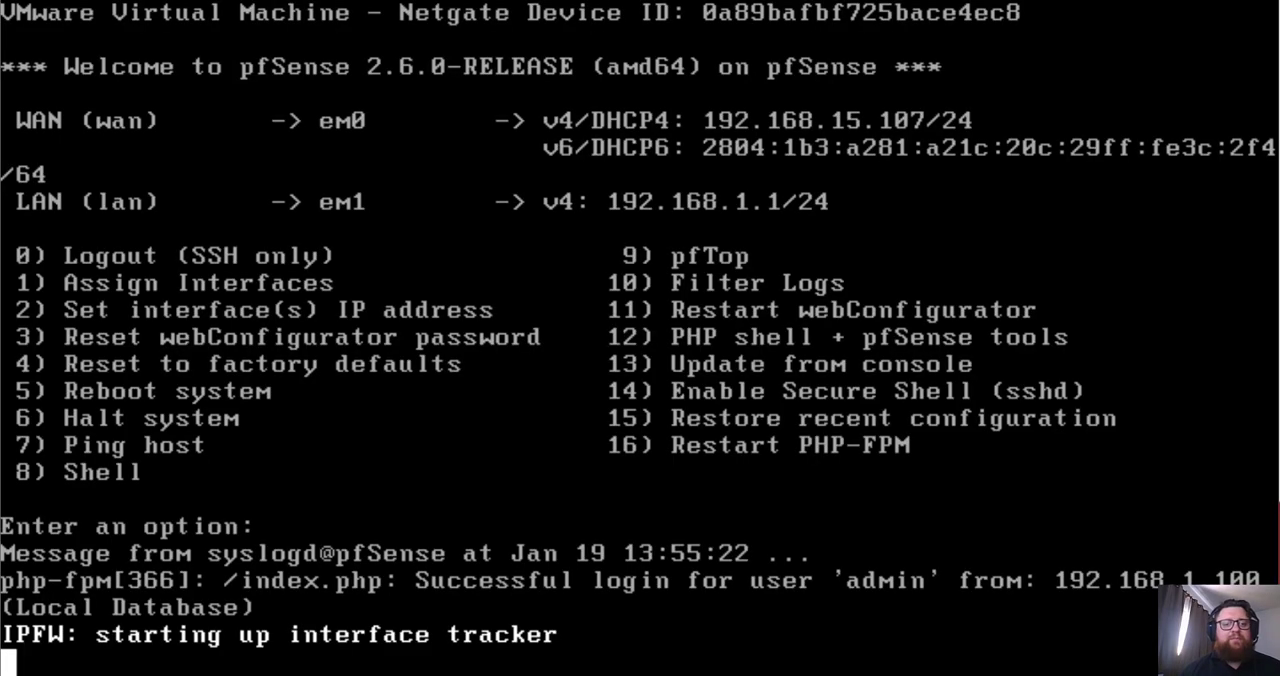
Check the network connections of Network Adapter and Network Adapter 2 in the pfSense virtual machine's settings, keeping Adapter 2 on VMnet3
right_click(129, 1)
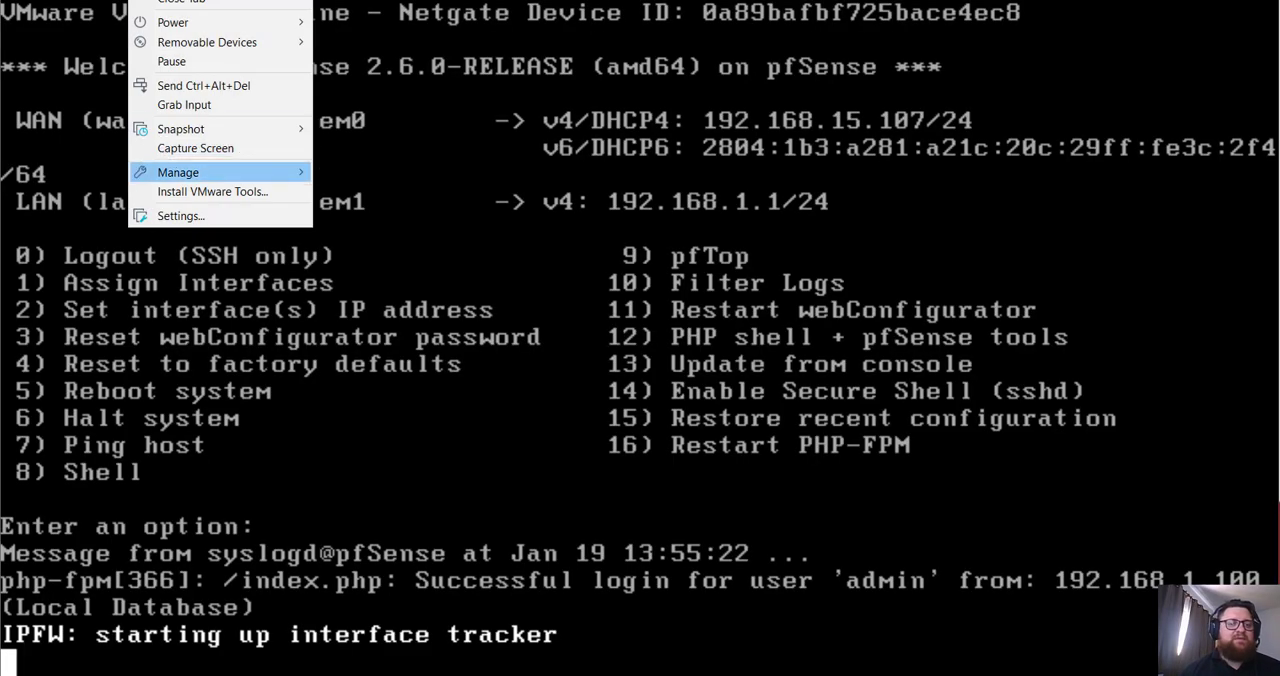
click(180, 216)
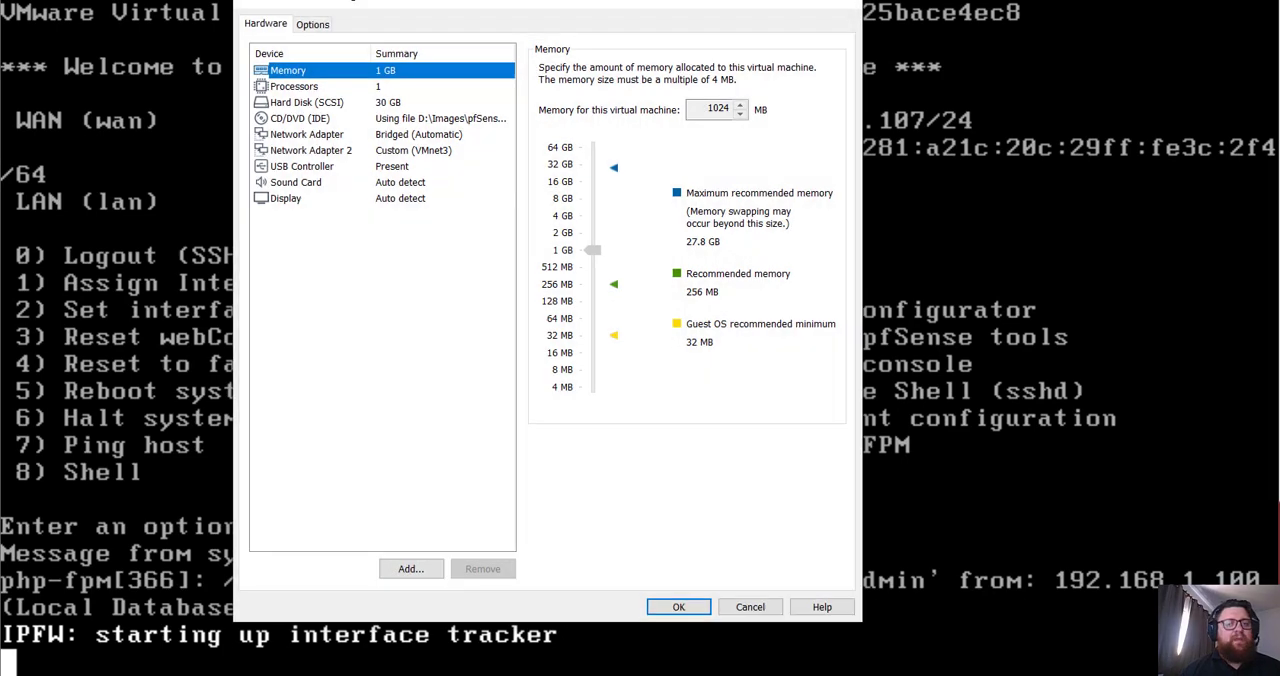
click(307, 134)
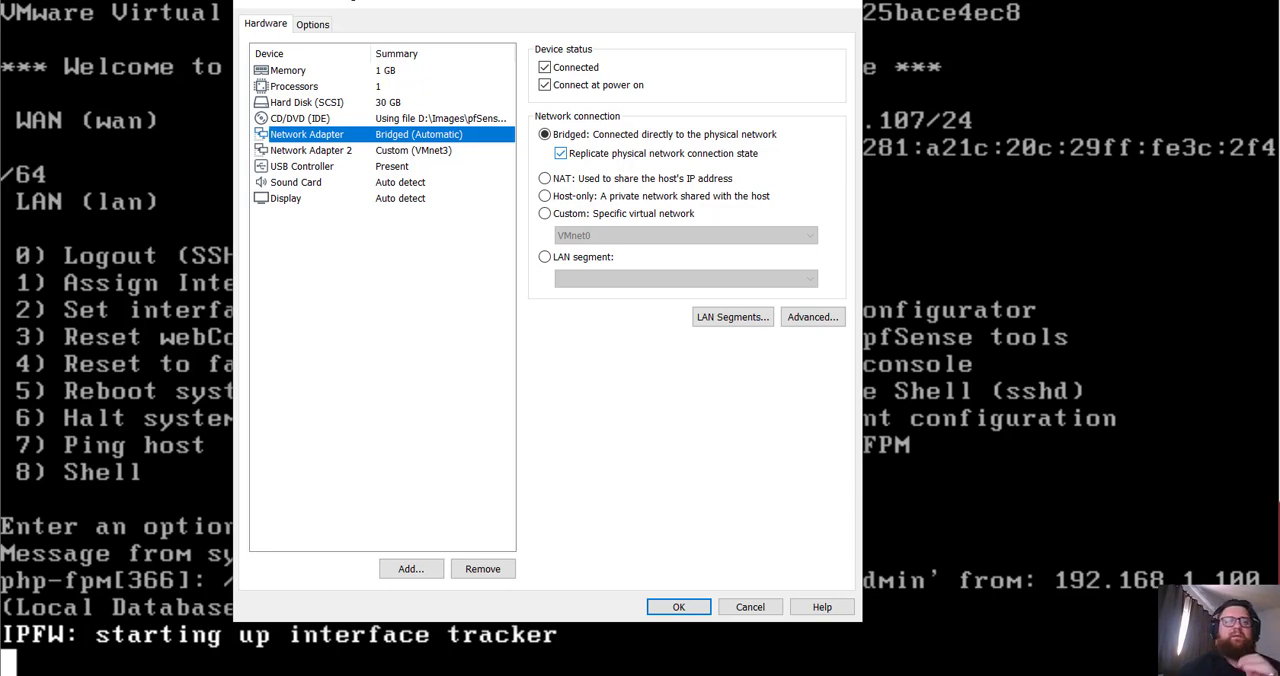
click(311, 150)
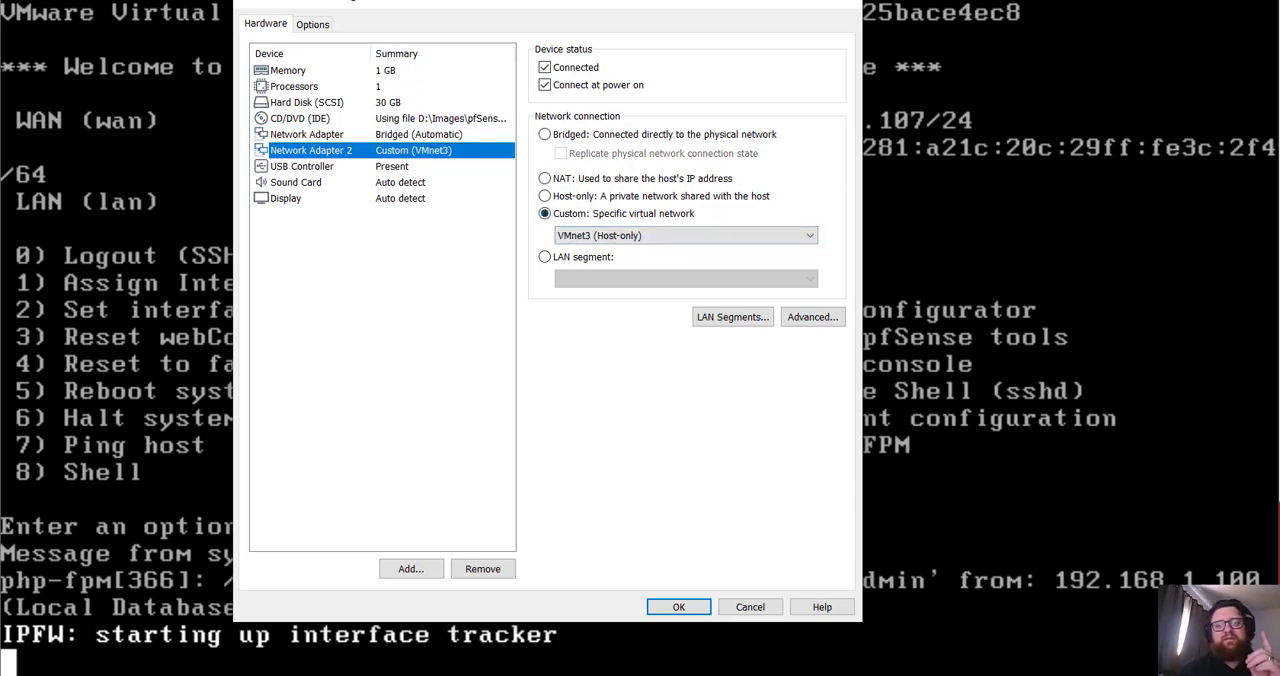
click(686, 236)
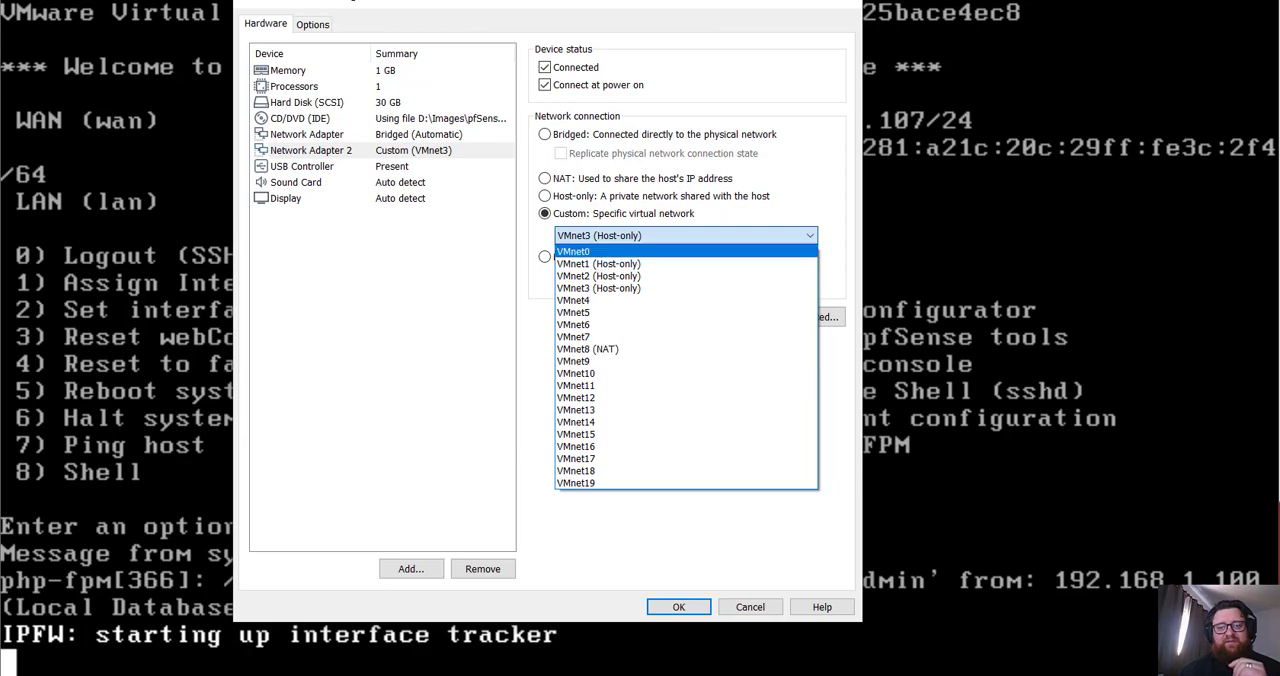
key(Escape)
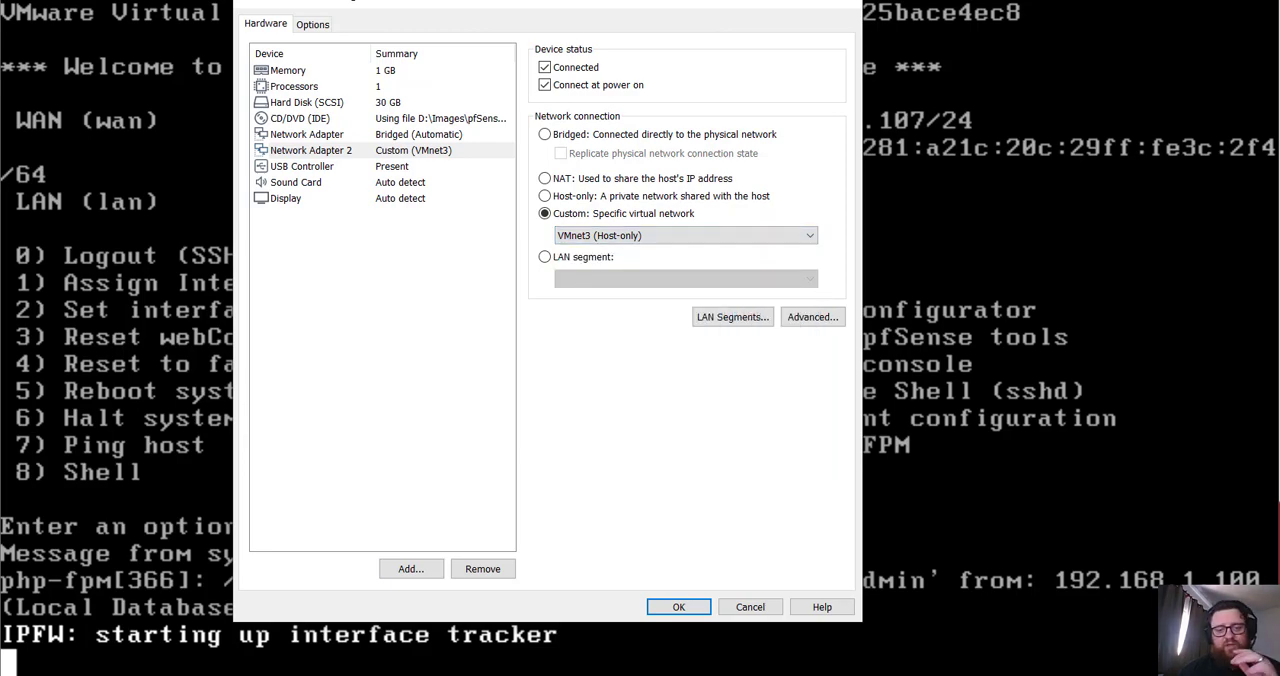
click(678, 607)
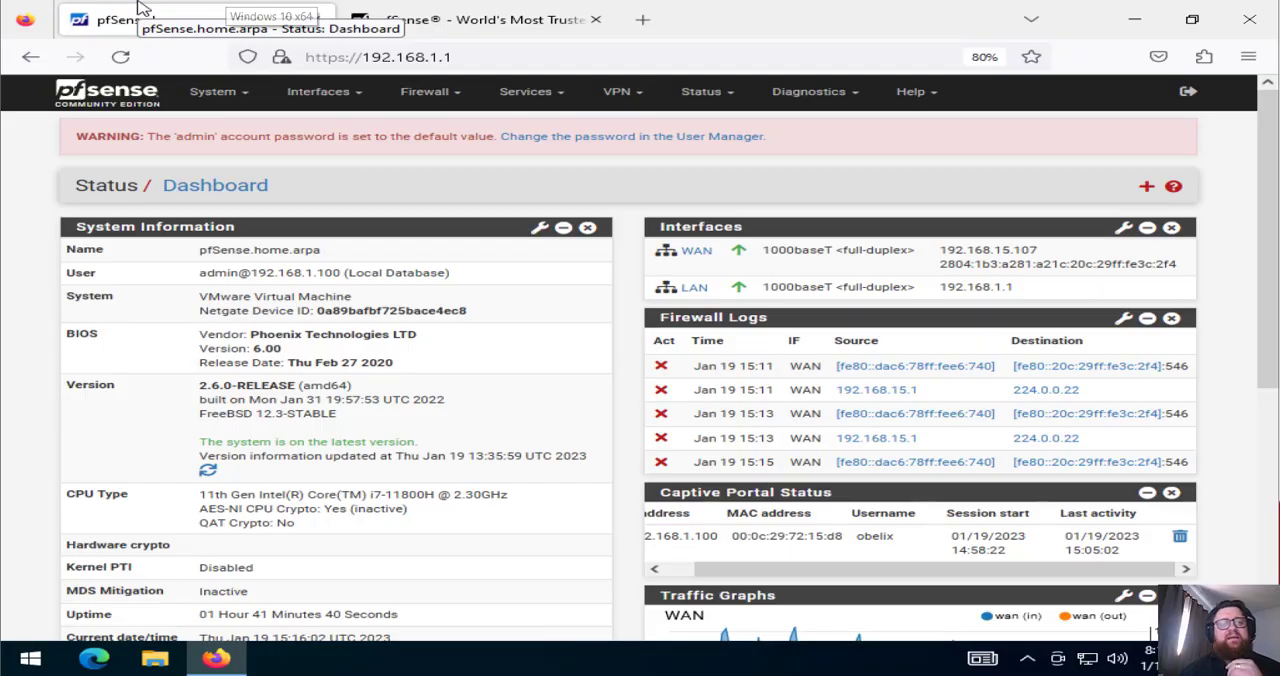
Check which custom virtual network the Windows virtual machine's network adapter uses, and leave its settings without changes
right_click(140, 8)
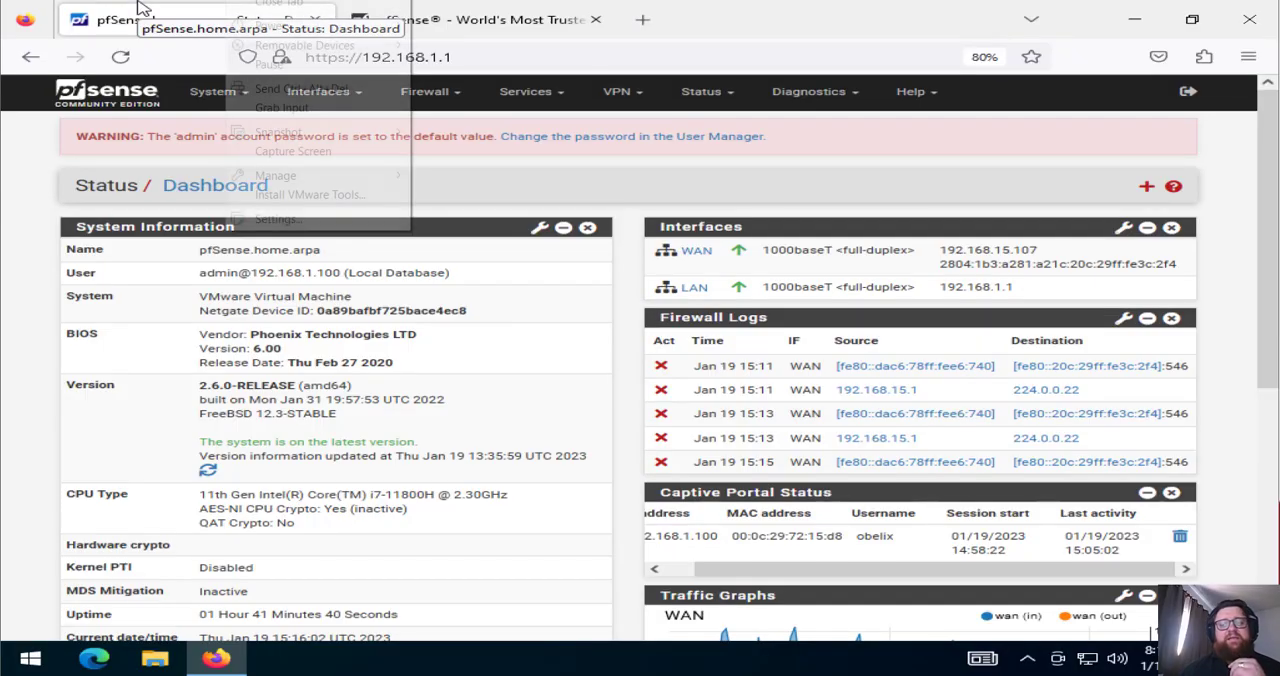
click(278, 219)
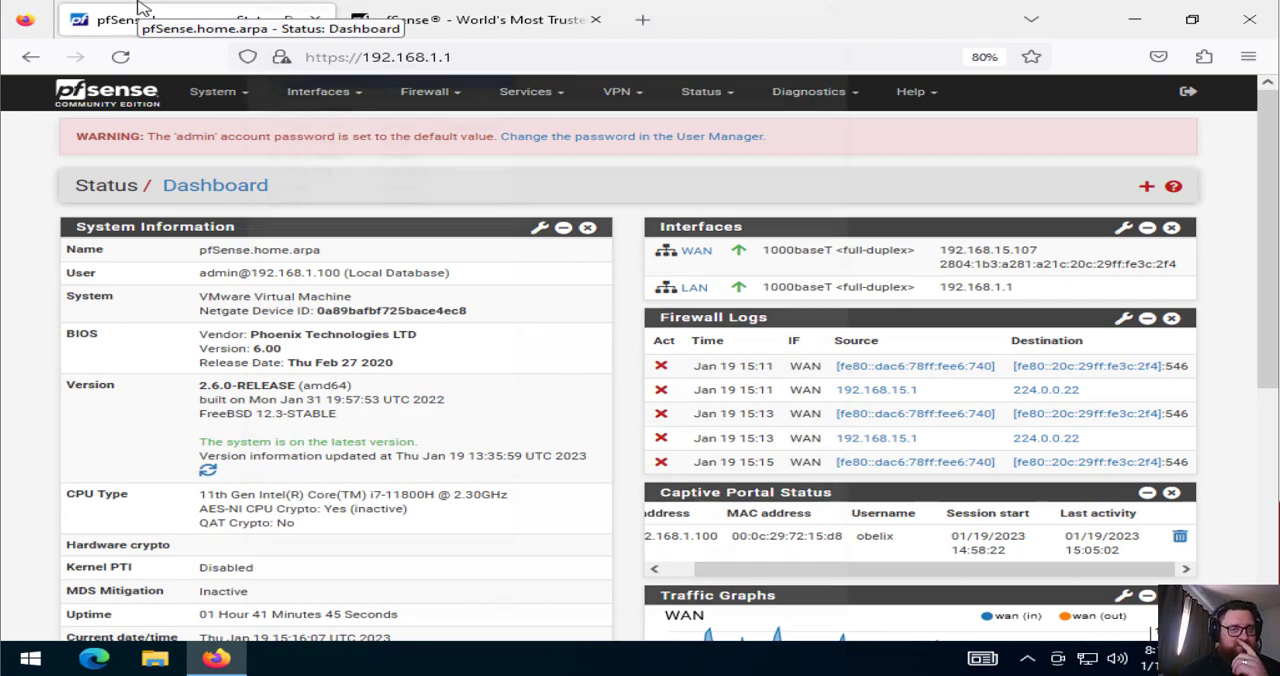
click(307, 134)
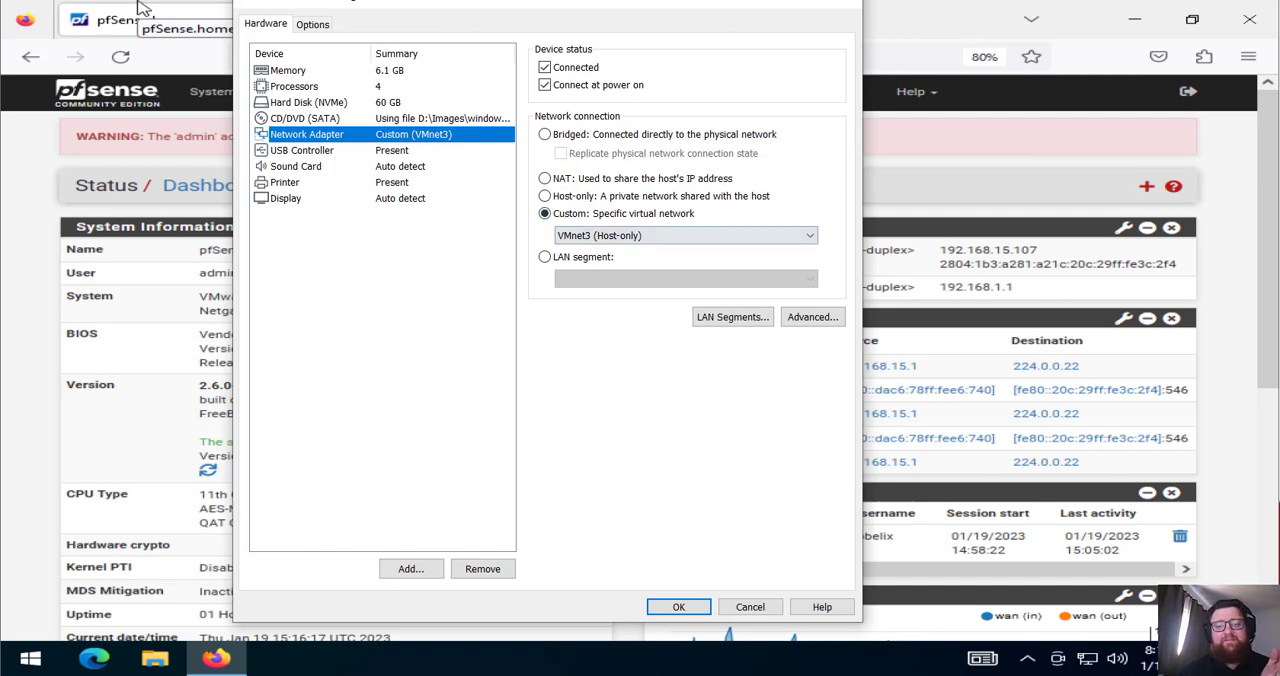
click(686, 236)
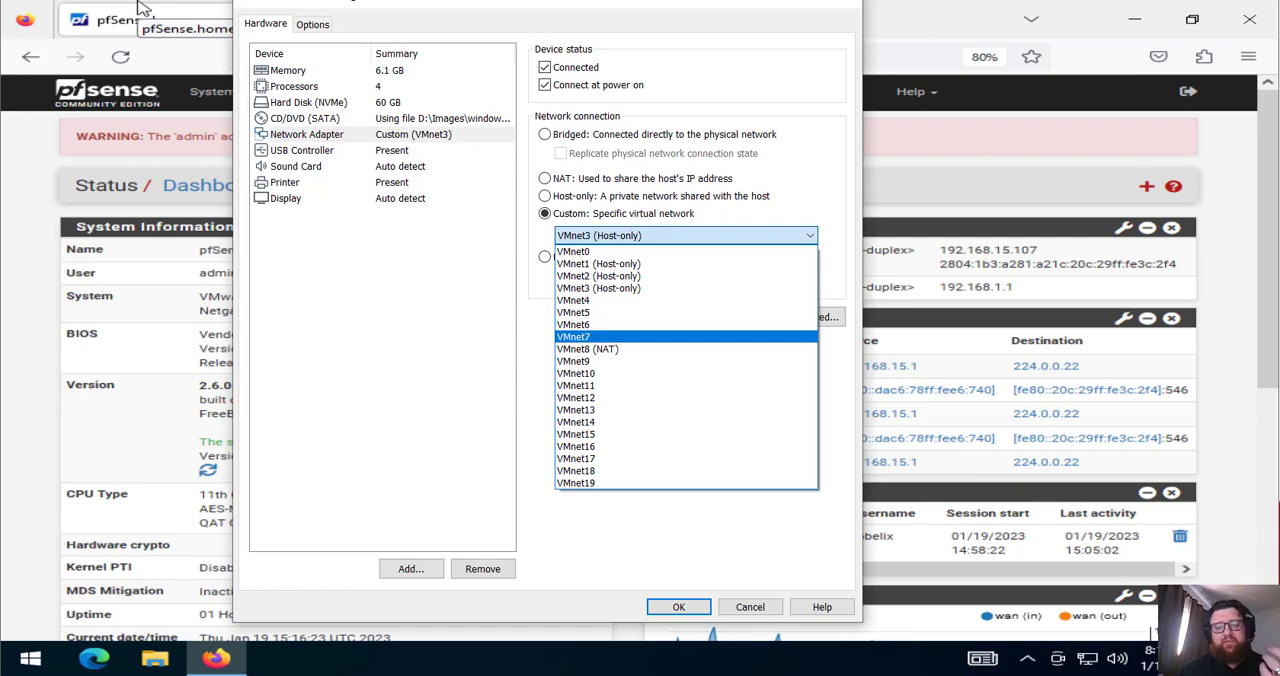
click(836, 370)
click(750, 607)
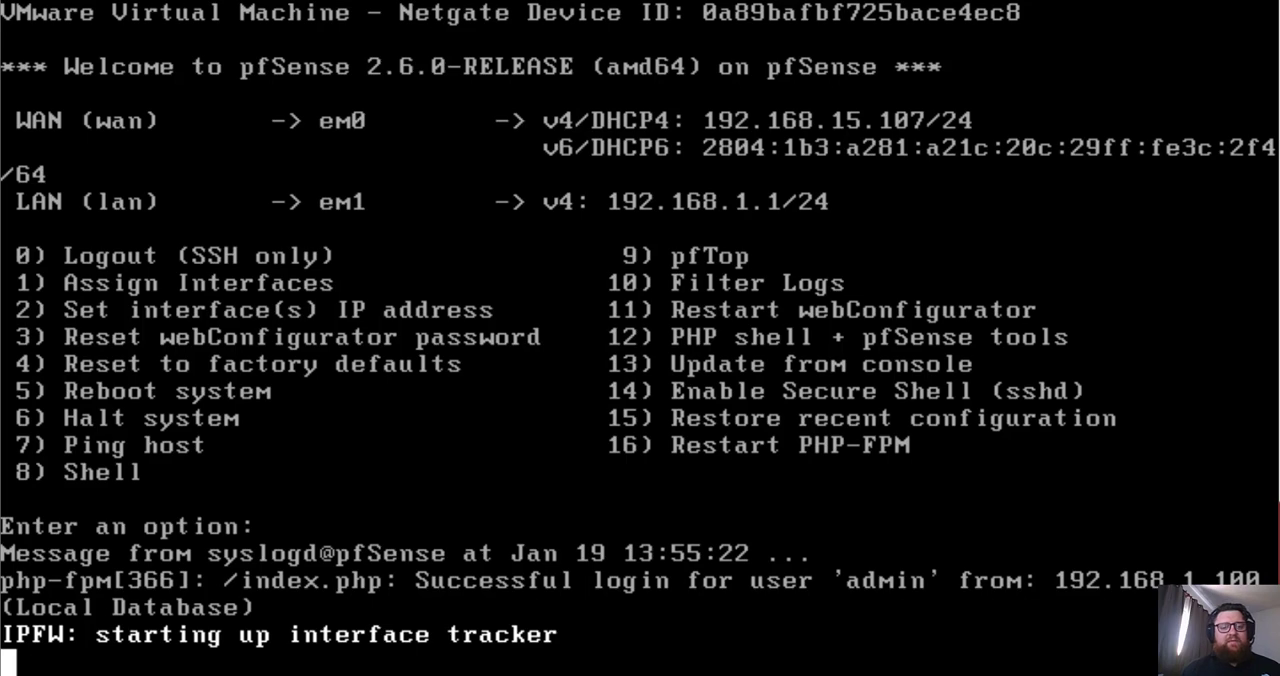
Ping host 8.8.8.8 from the pfSense console using option 7, and return to the console menu
key(Return)
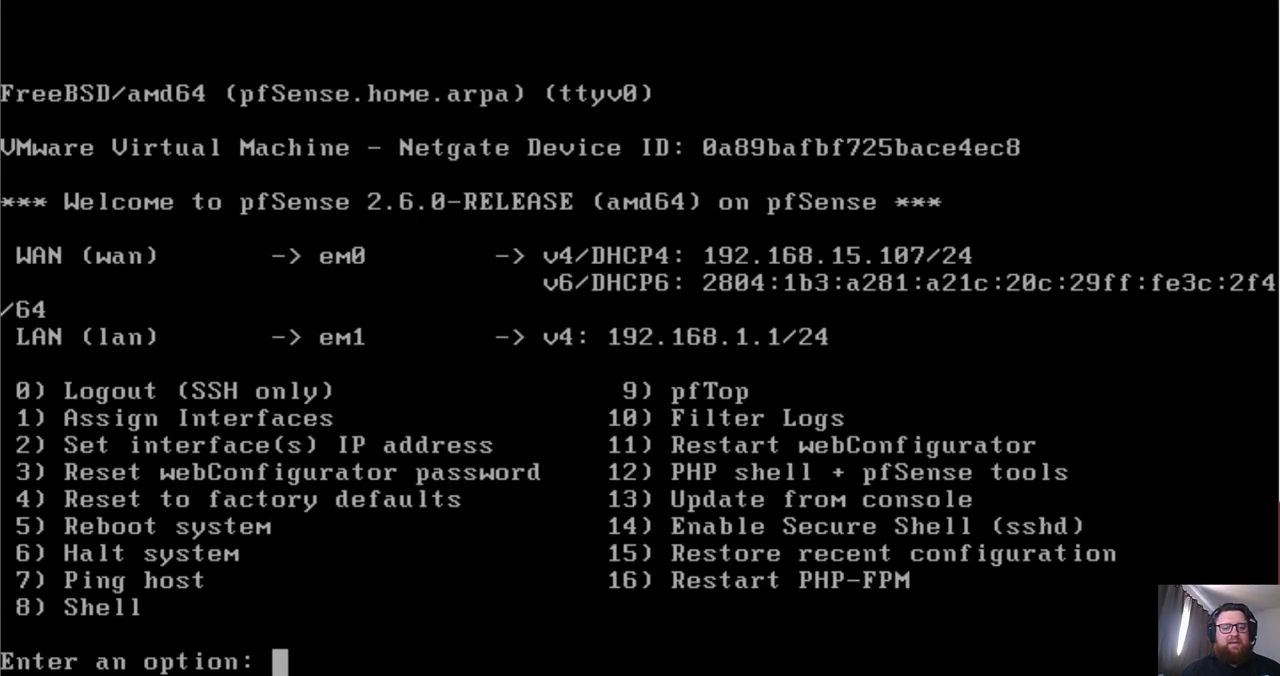
text(7)
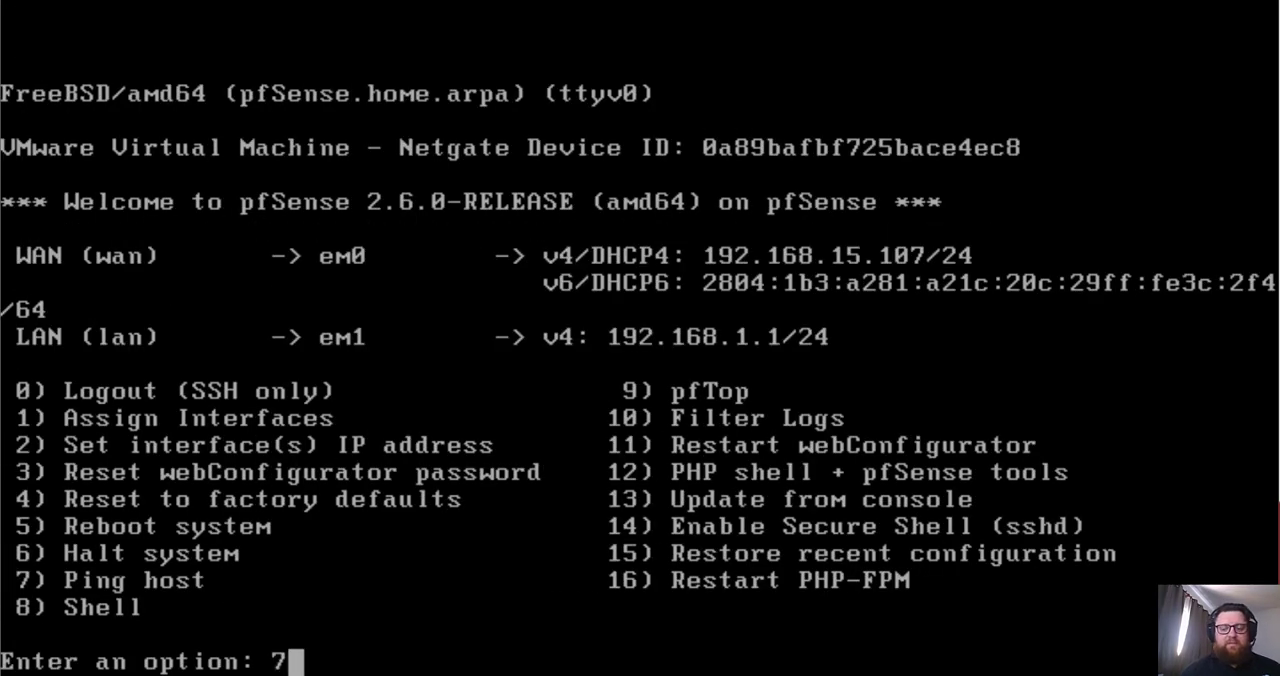
key(Return)
text(8.)
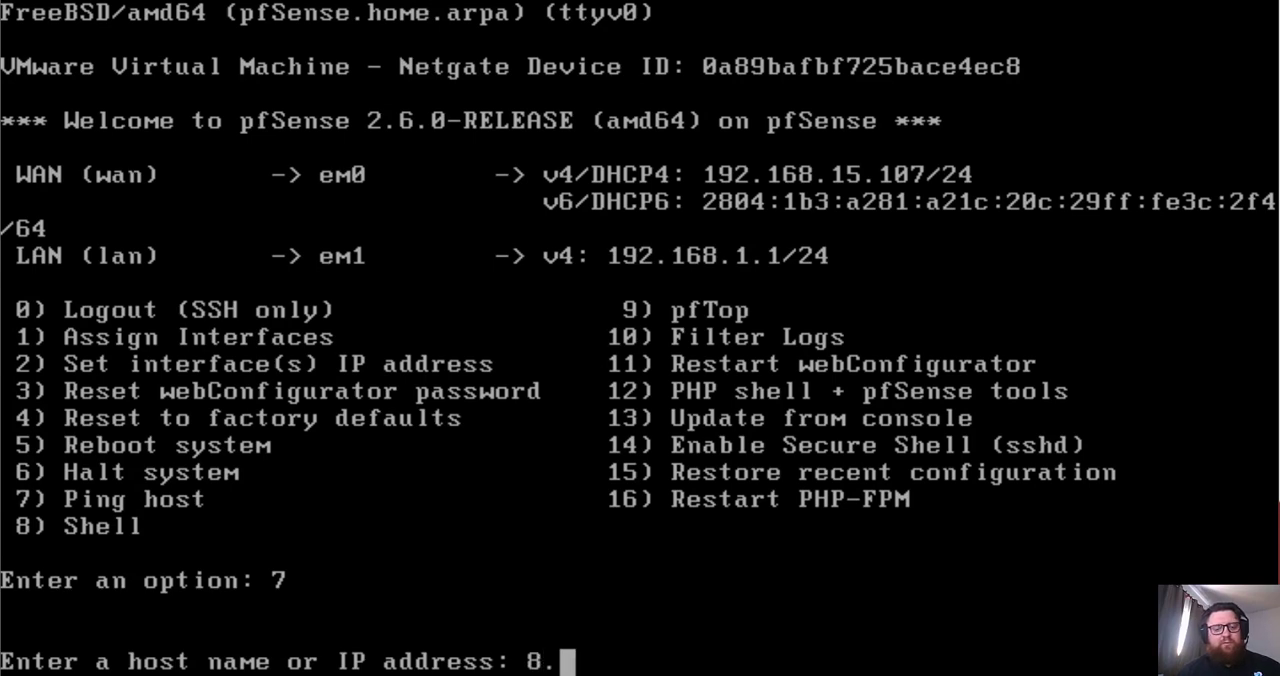
text(8.8.8)
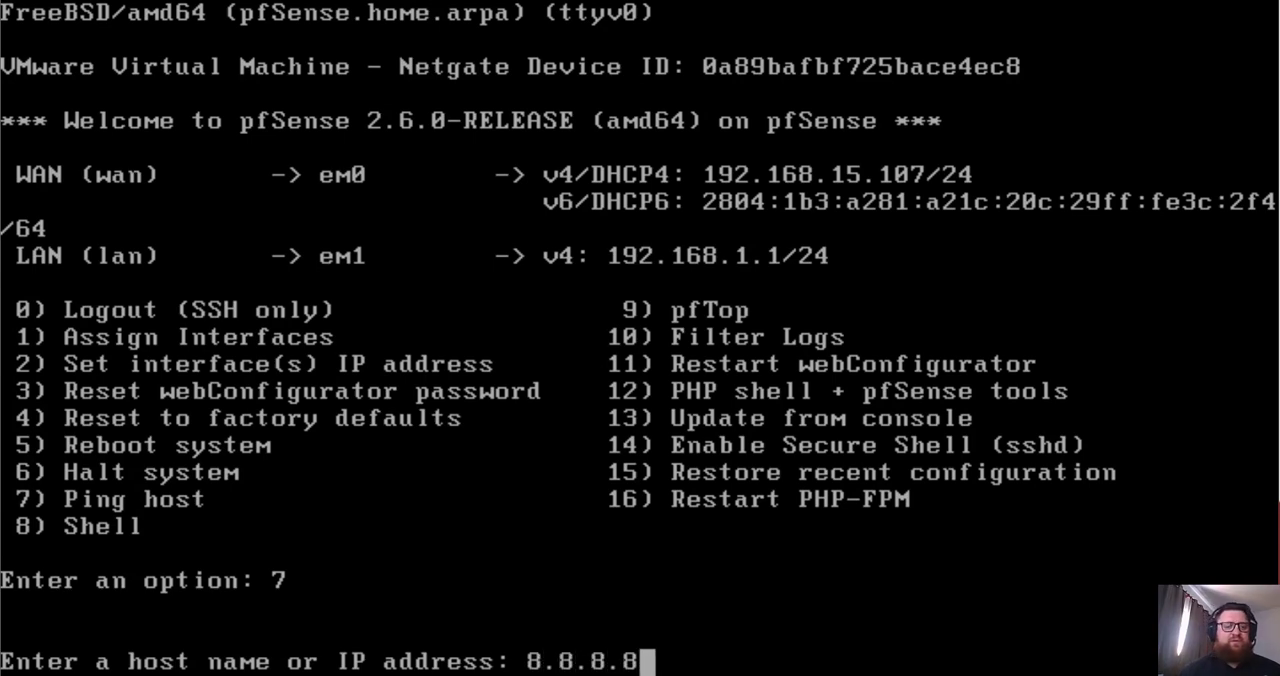
key(Return)
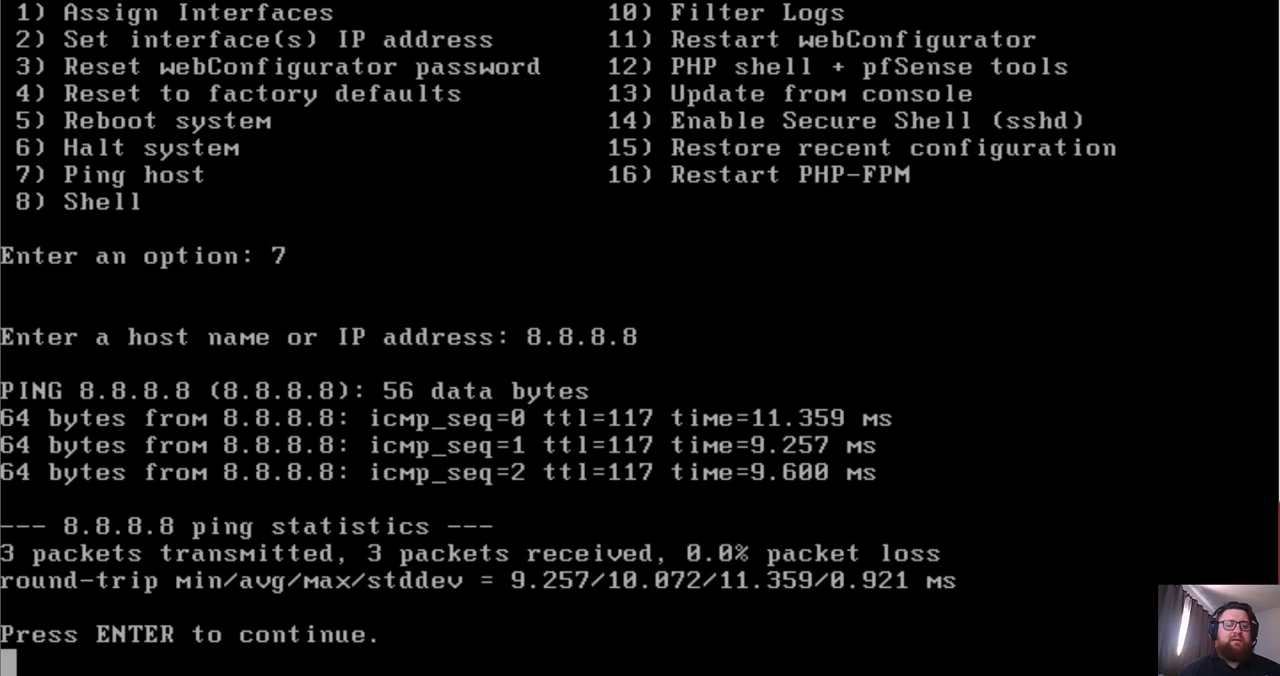
key(Return)
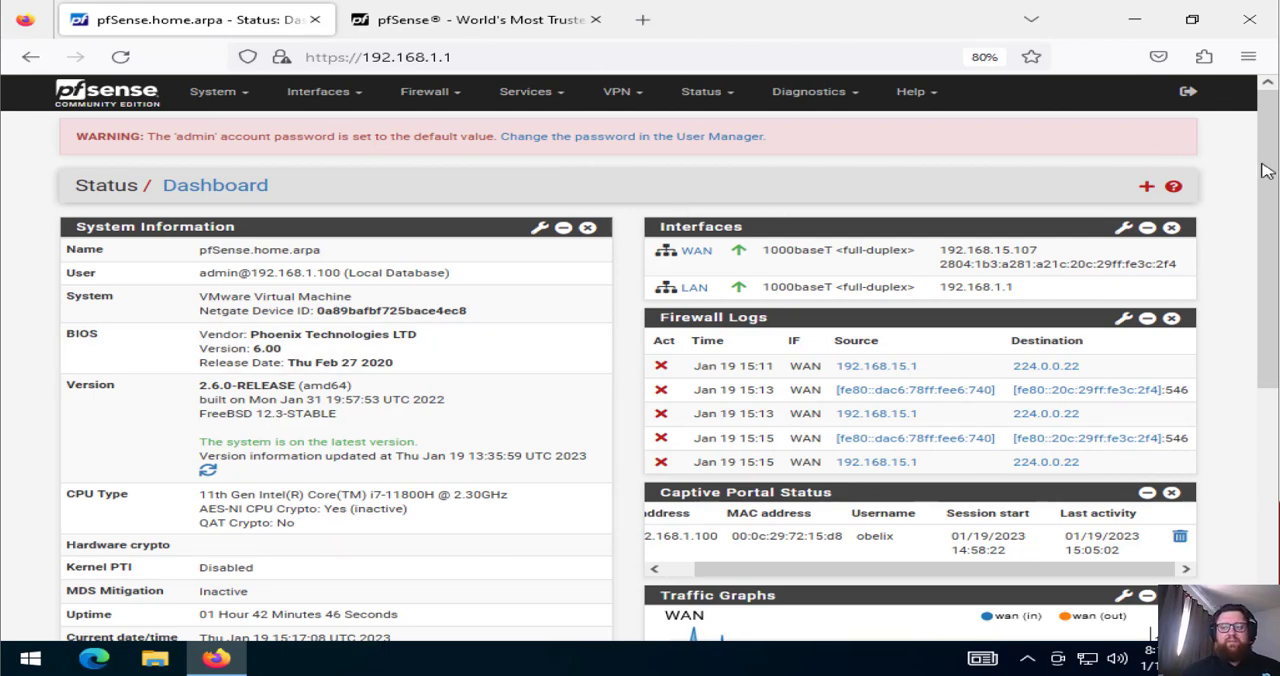
Examine the WAN and LAN traffic graphs on the pfSense dashboard
drag(1268, 171, 1268, 375)
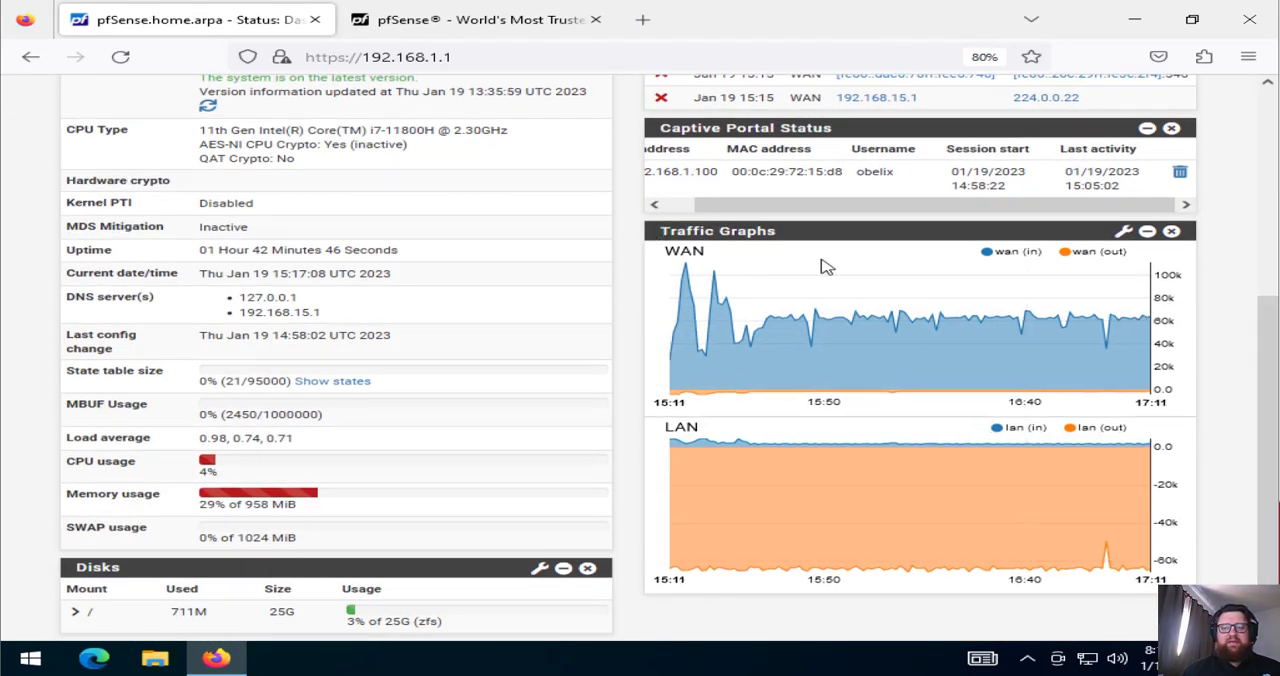
mouse_move(870, 509)
mouse_move(850, 358)
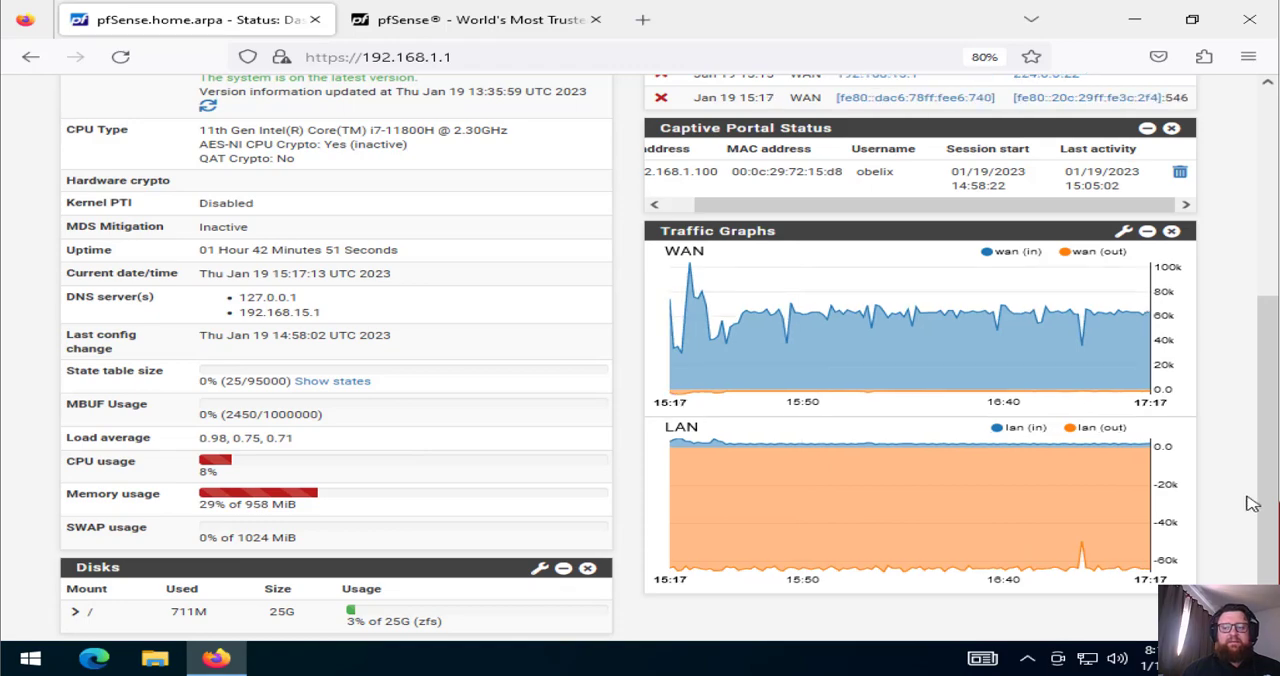
drag(1265, 510, 1257, 307)
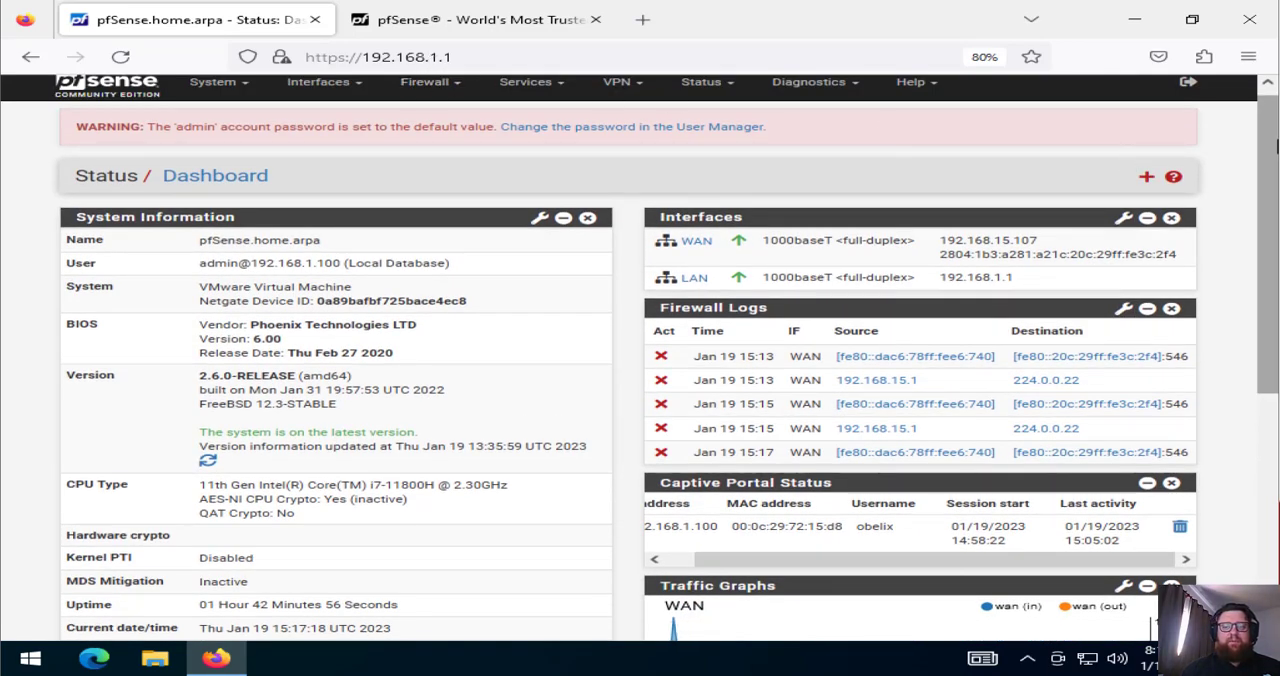
click(1268, 86)
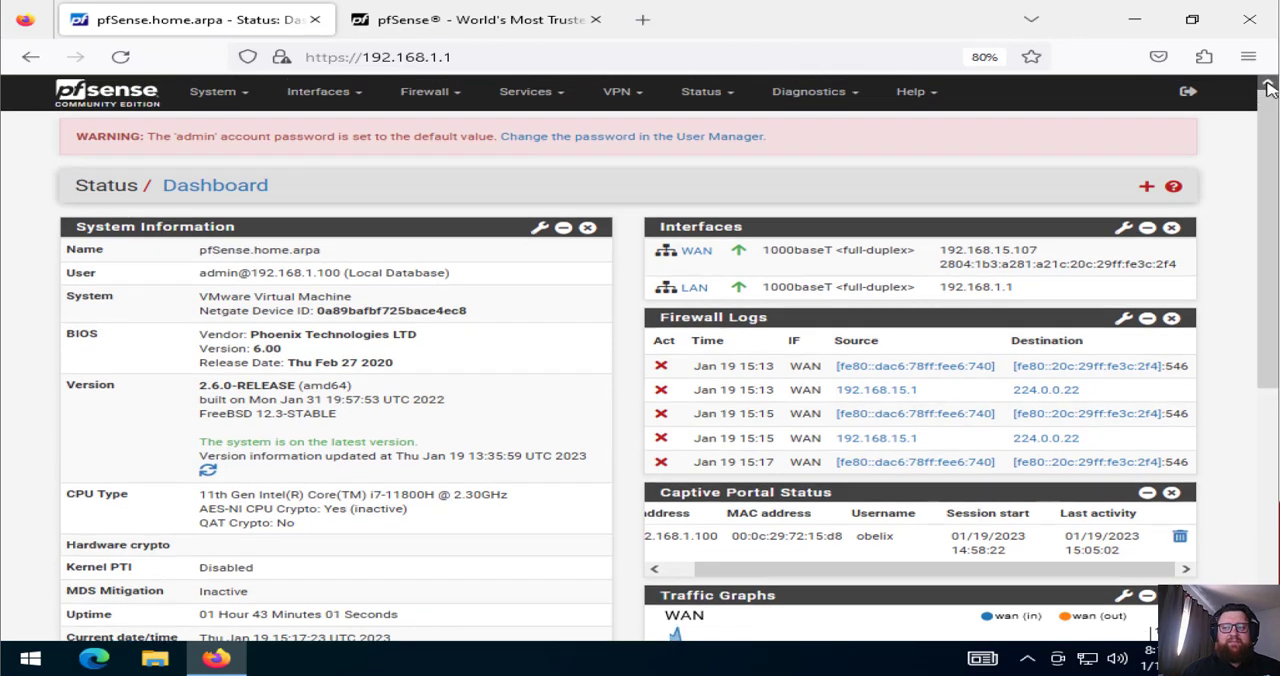
Delete the LAN_ES zone from the Captive Portal service
click(527, 92)
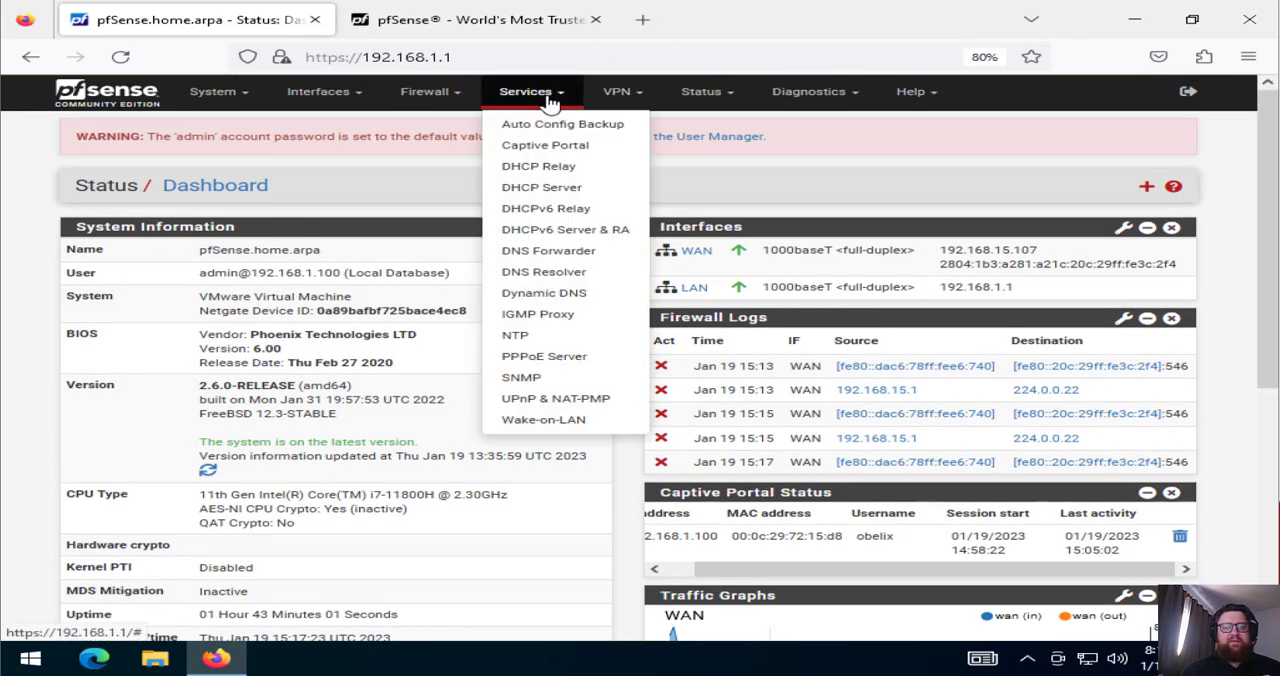
click(535, 145)
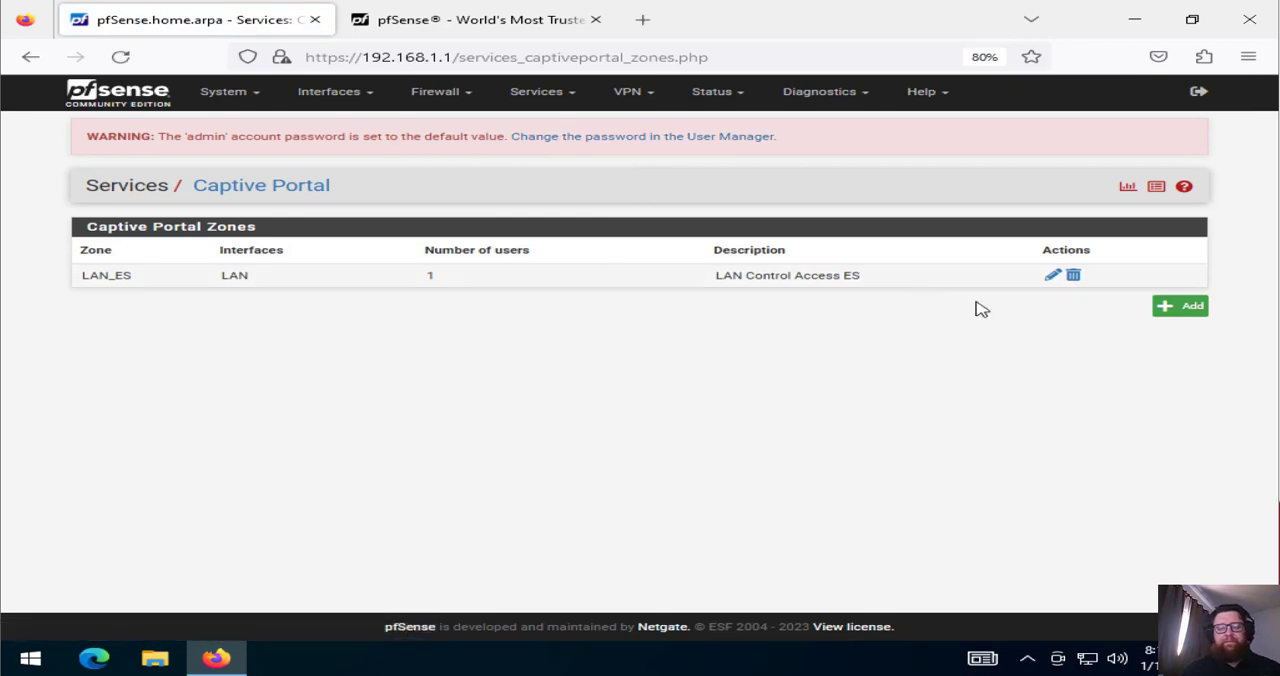
click(1073, 276)
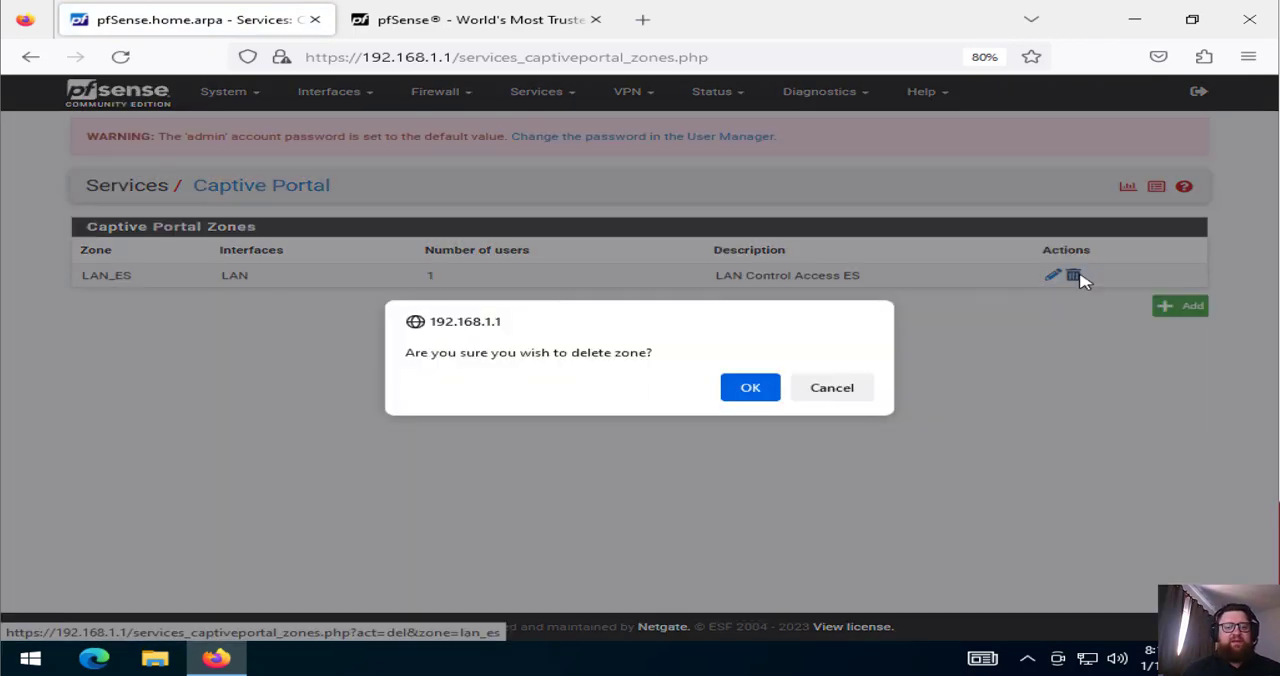
click(765, 390)
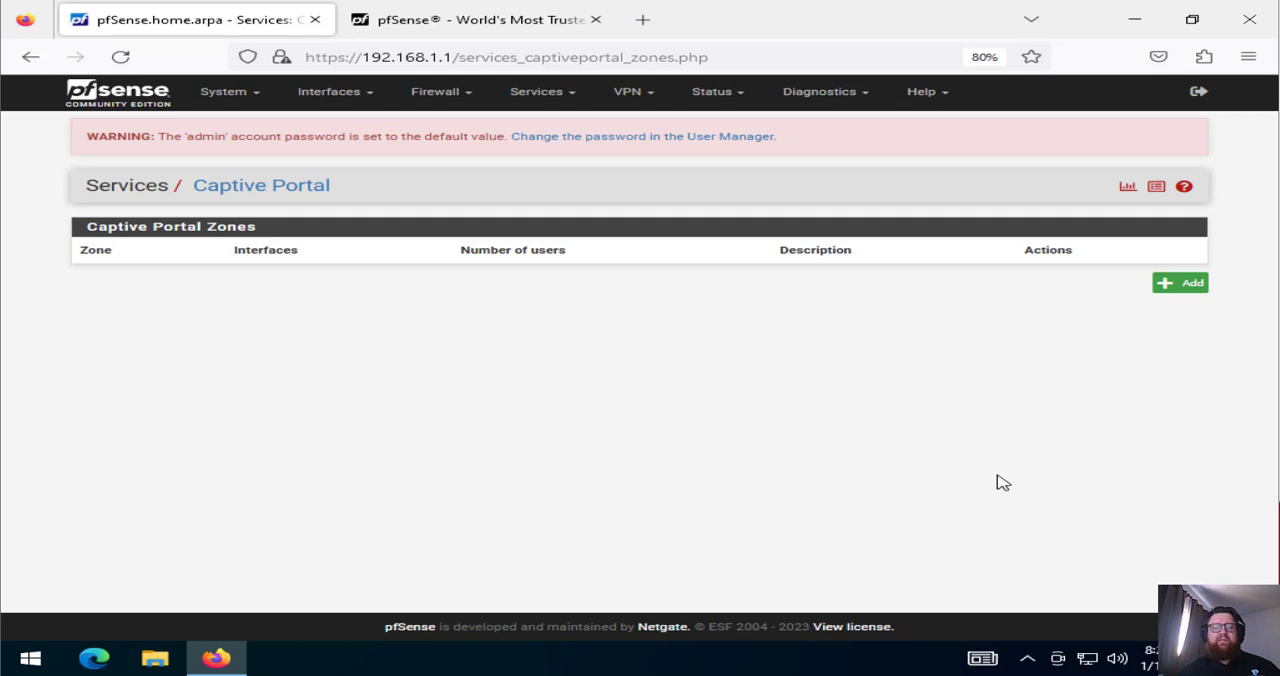
Start adding a new captive portal zone and enter LAN_PT as its zone name
click(1168, 298)
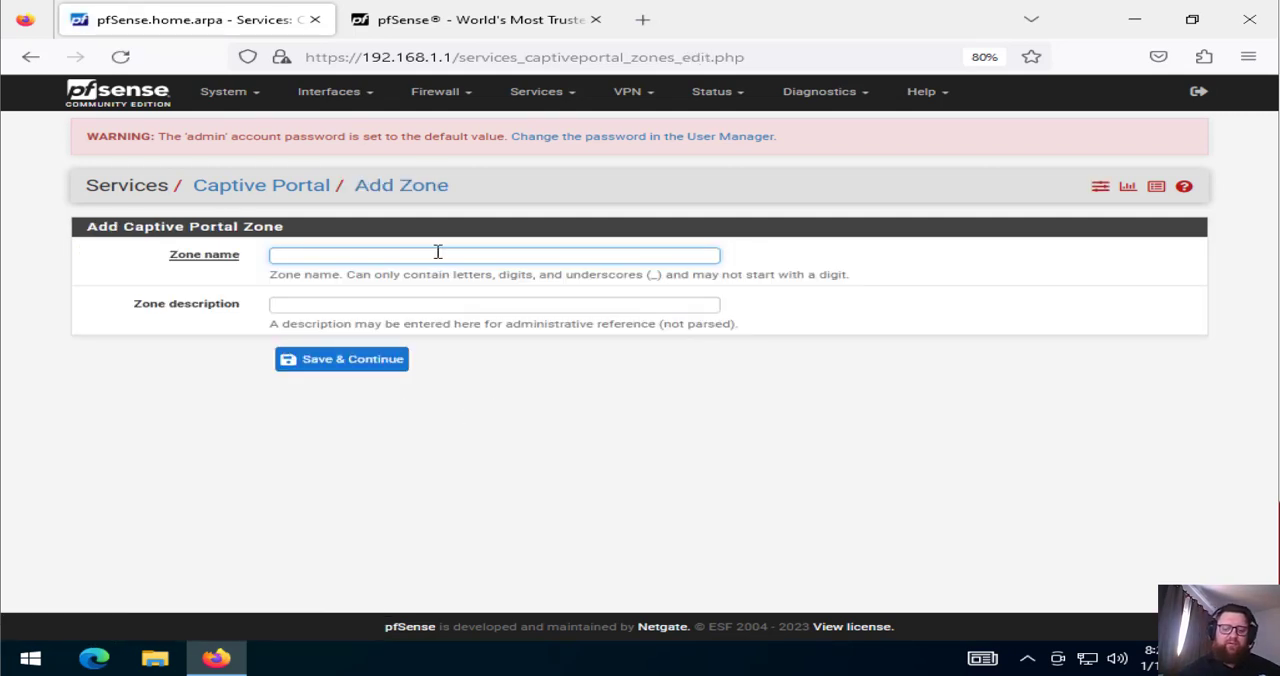
text(LA)
key(Down)
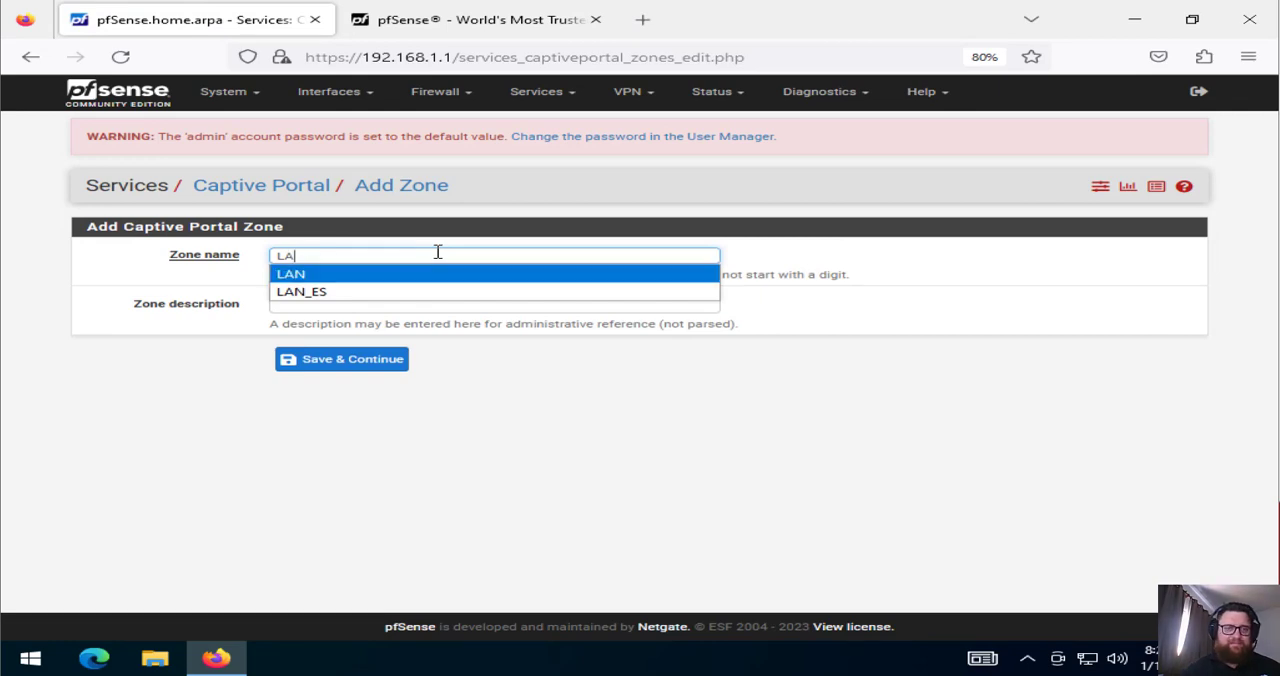
key(Return)
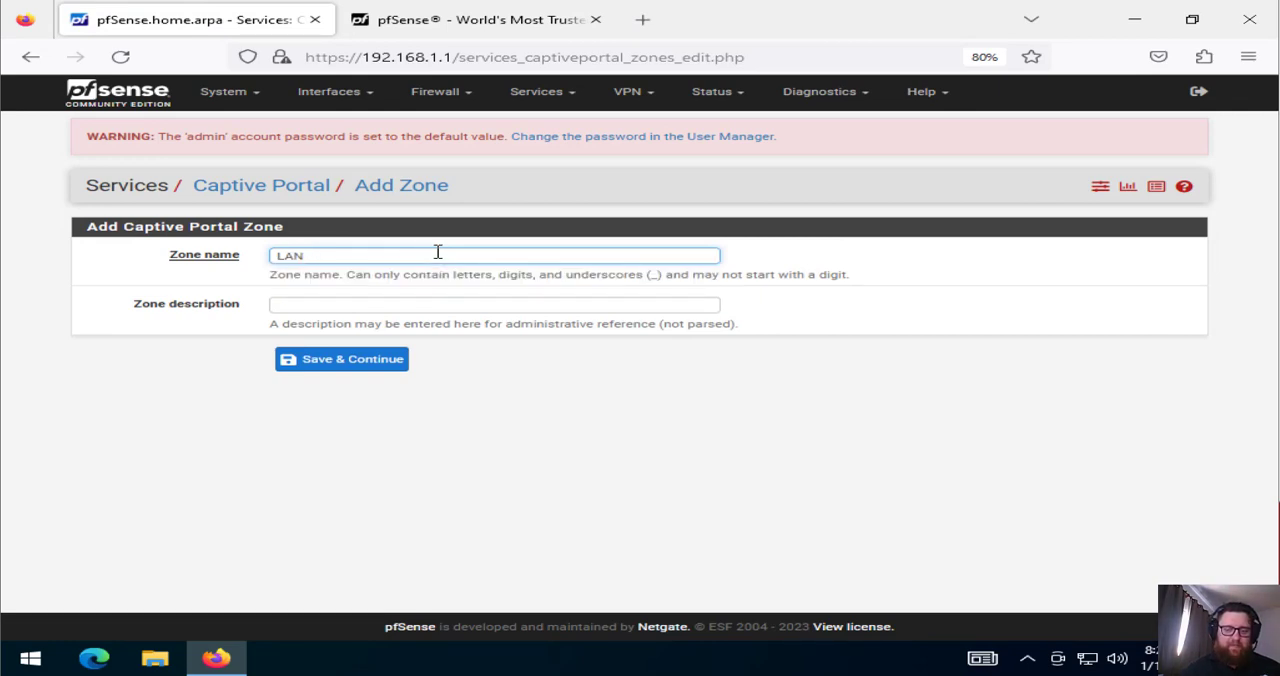
text(_PT)
key(Tab)
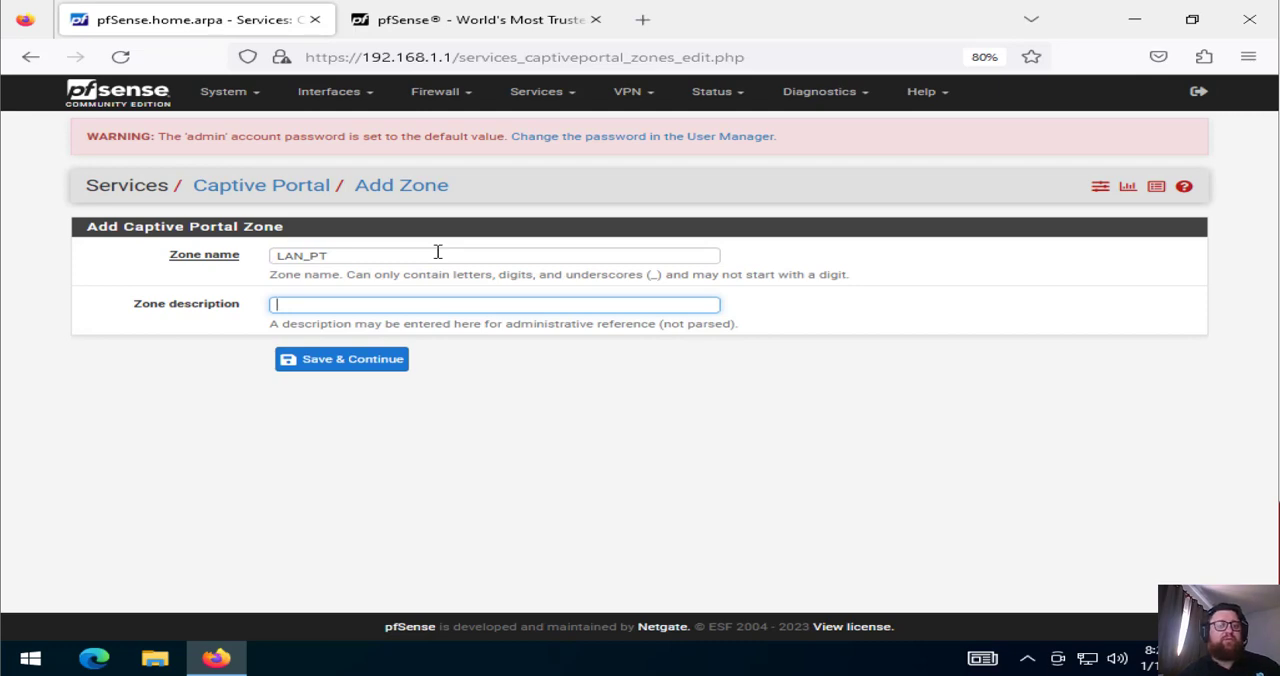
Set the zone description to LAN Control Access Portuguese
text(LA)
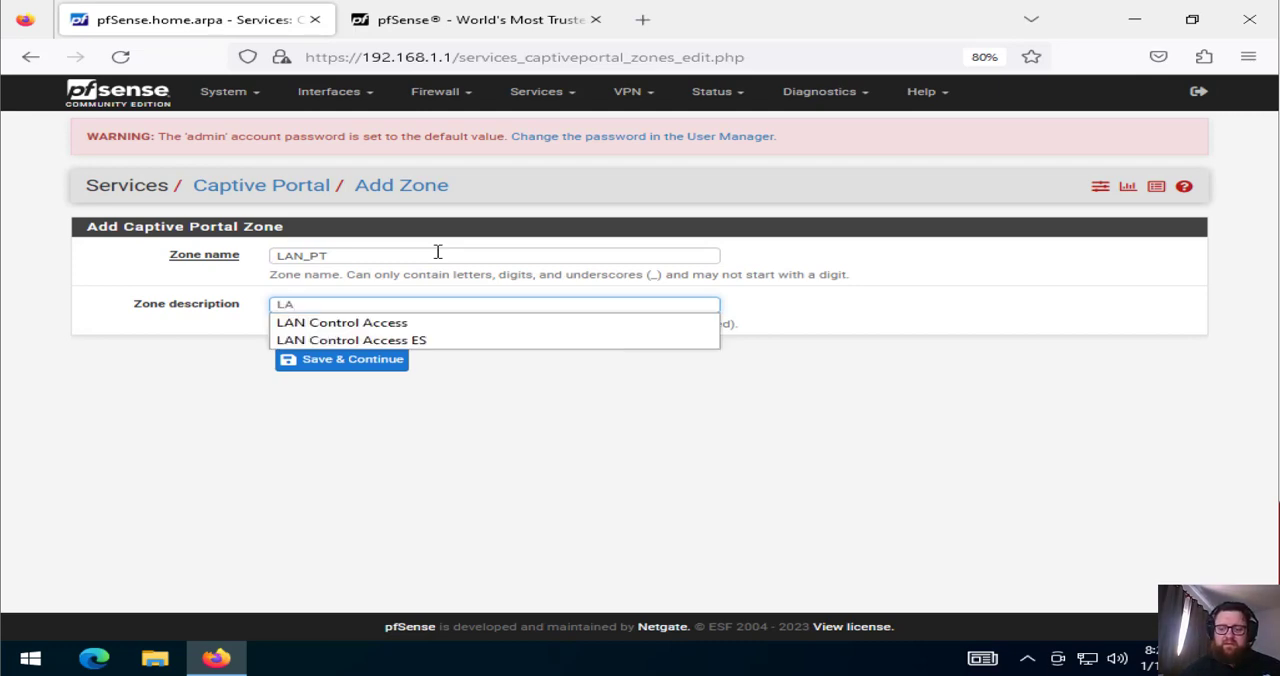
key(Down)
key(Return)
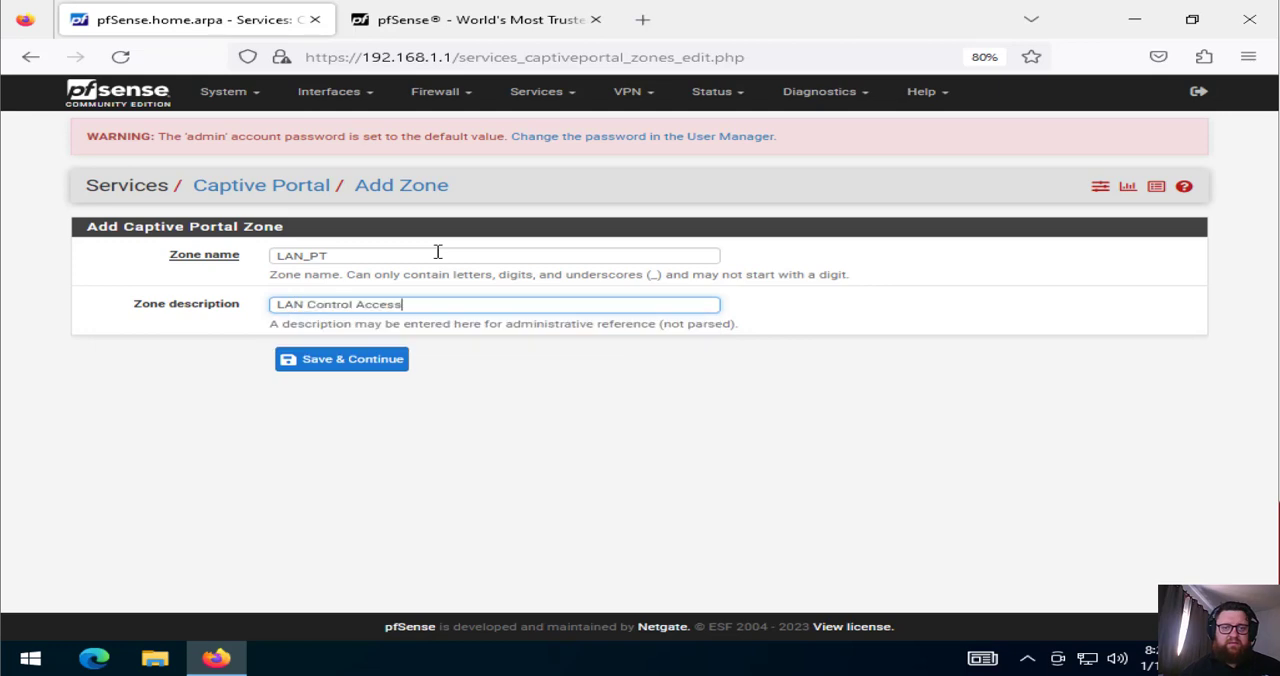
text(PT)
key(BackSpace)
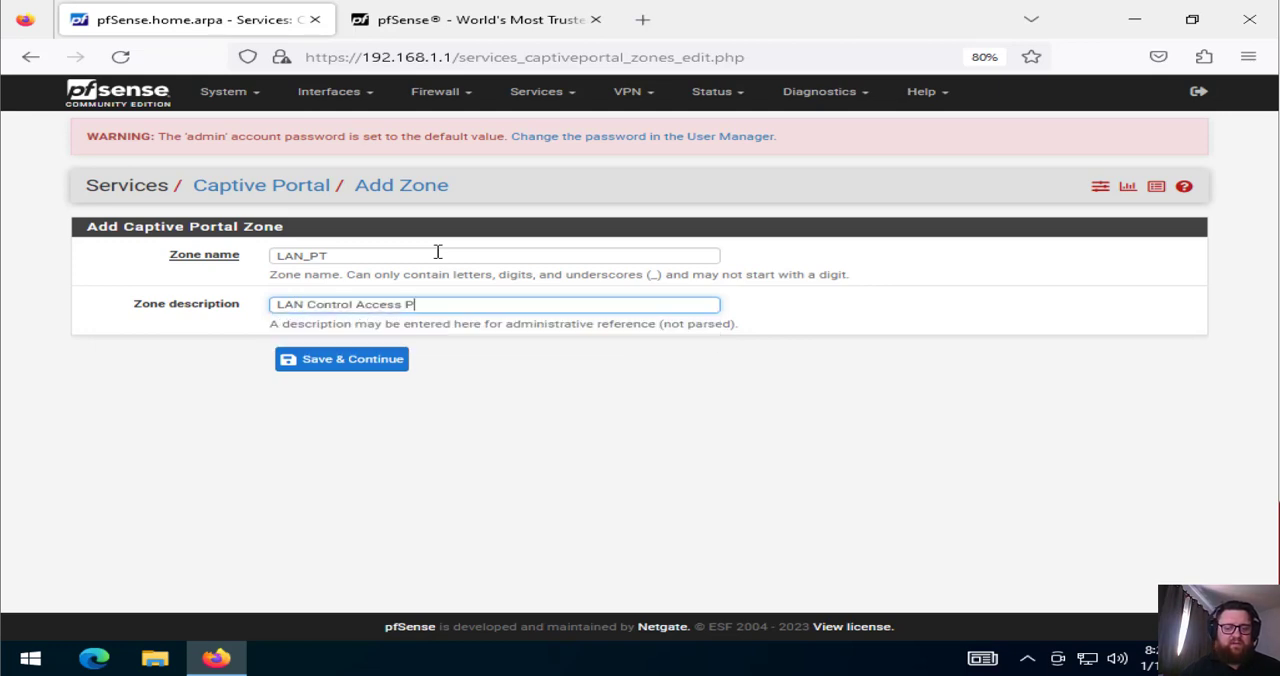
text(ortuguese)
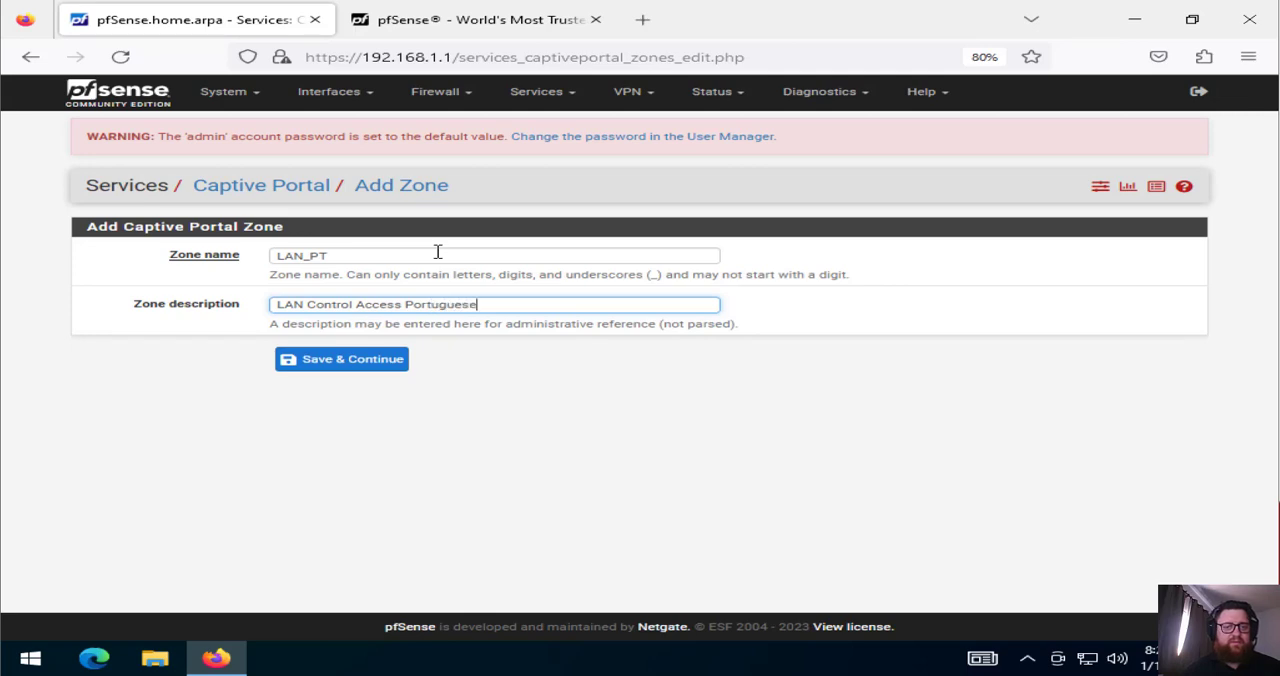
Change the zone name to LAN_Portugues and the description to LAN Control Access Portugues
click(437, 252)
key(BackSpace)
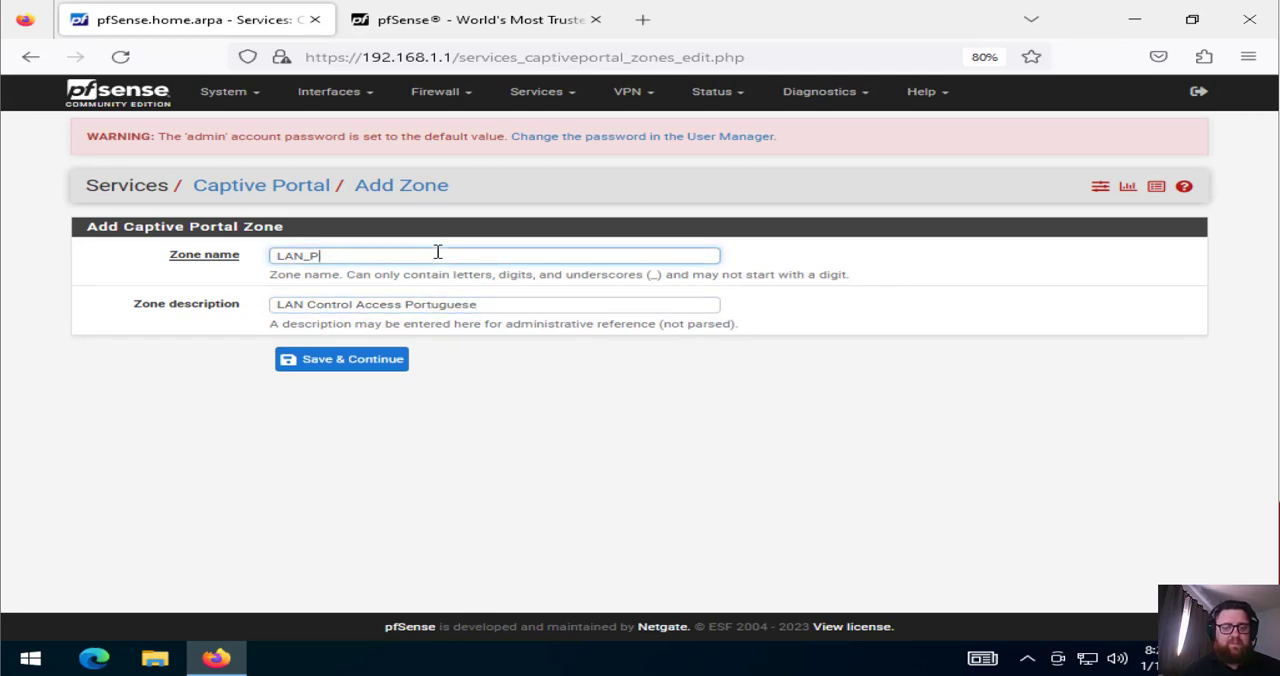
text(ortugues)
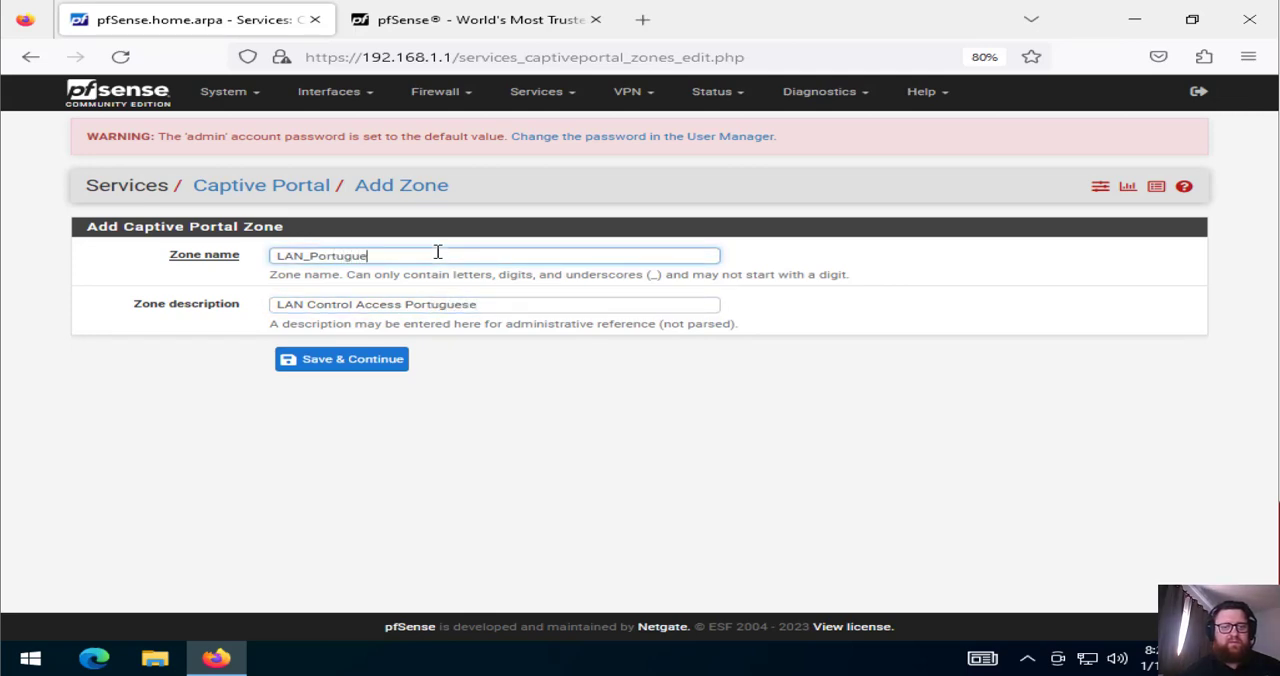
click(517, 304)
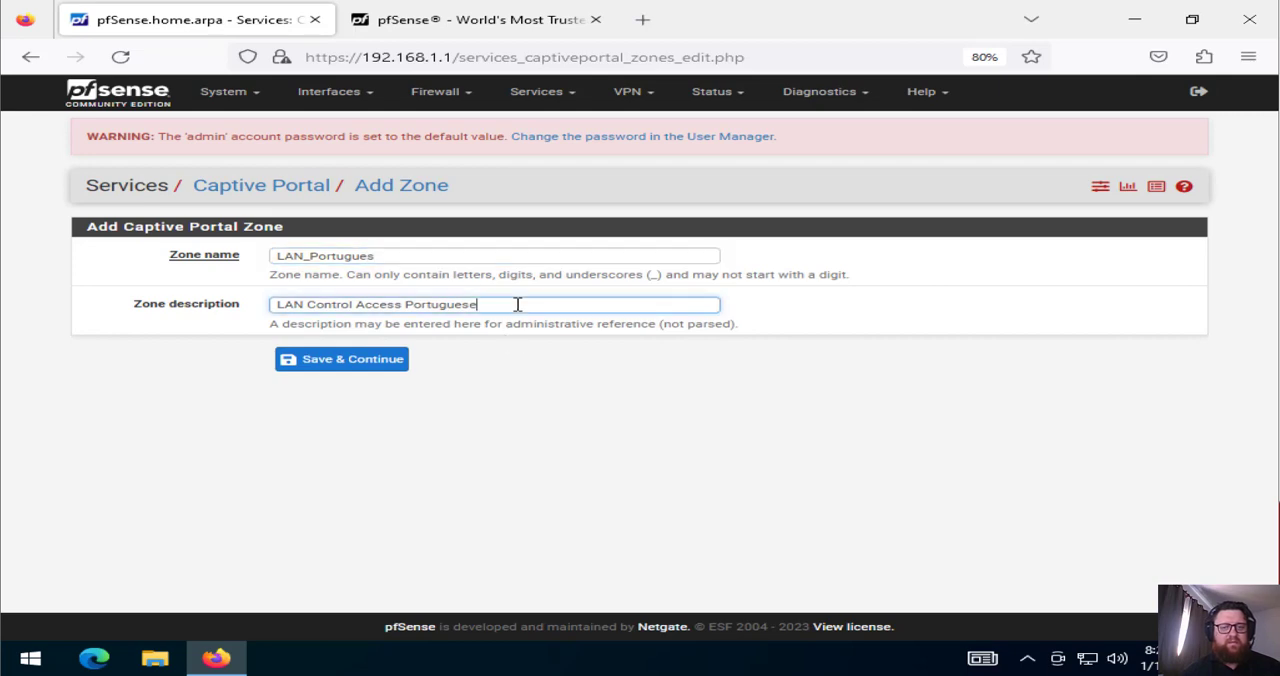
key(BackSpace)
Save the new zone, enable Captive Portal for it, and review the configuration options
click(372, 358)
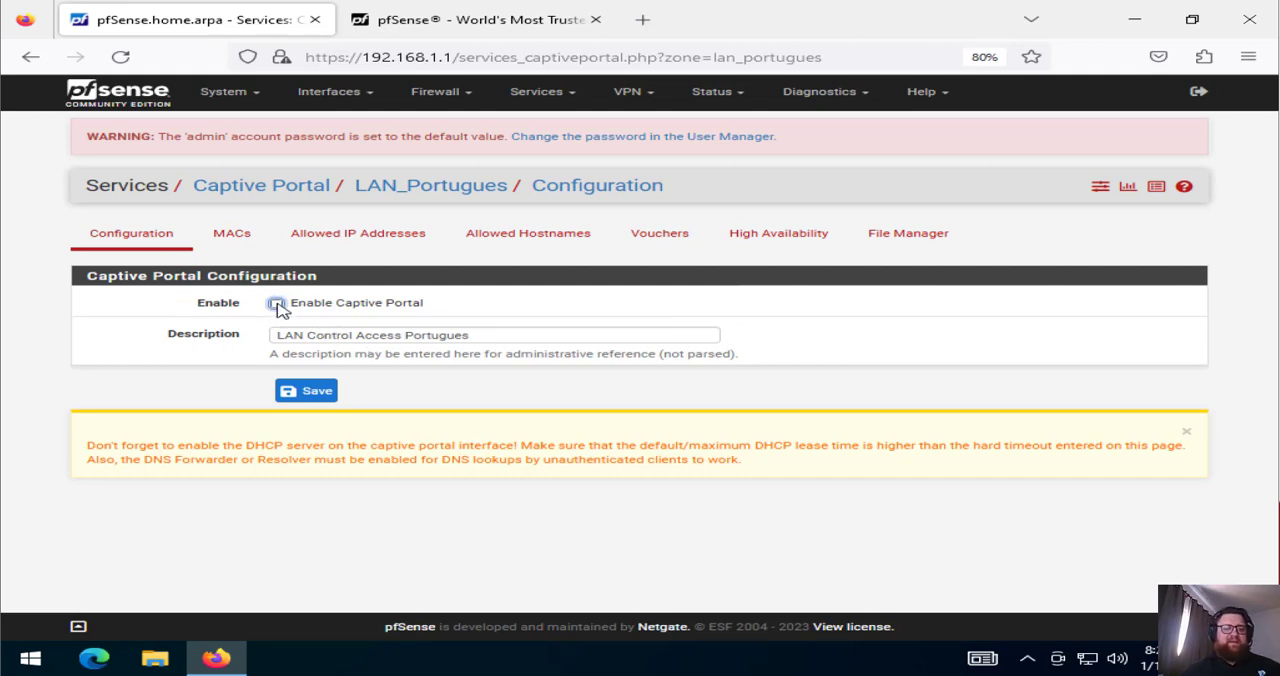
click(278, 304)
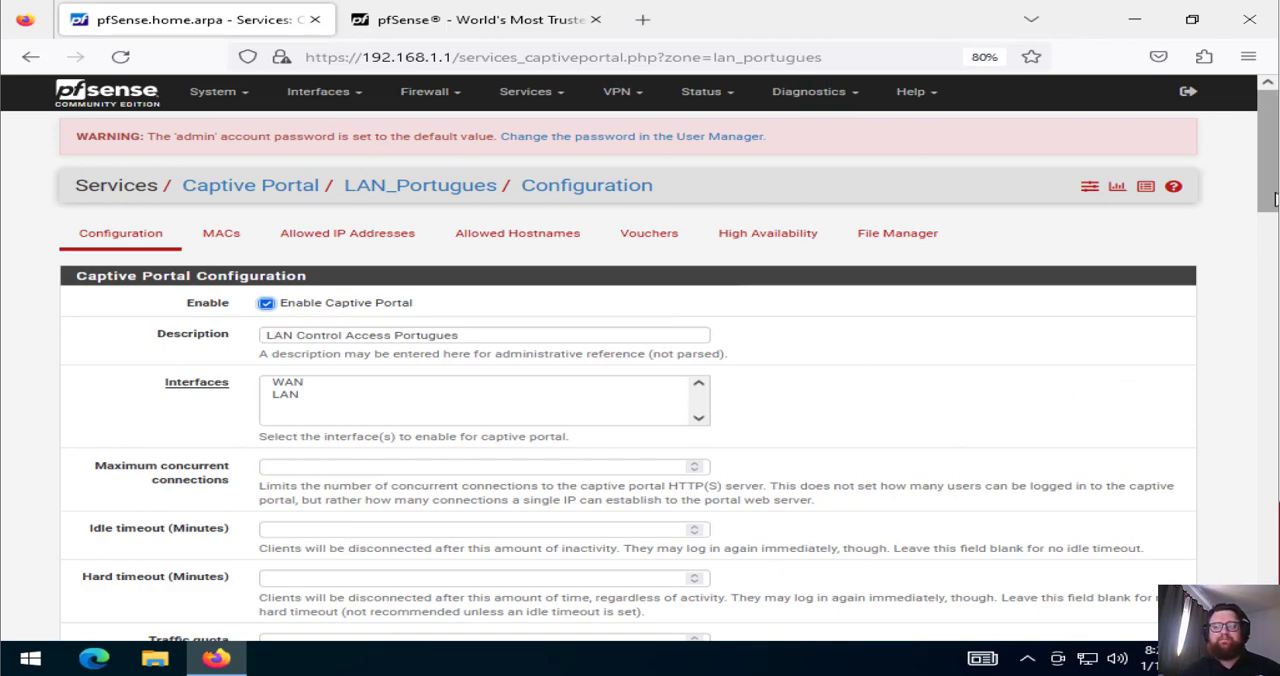
drag(1267, 204, 1268, 249)
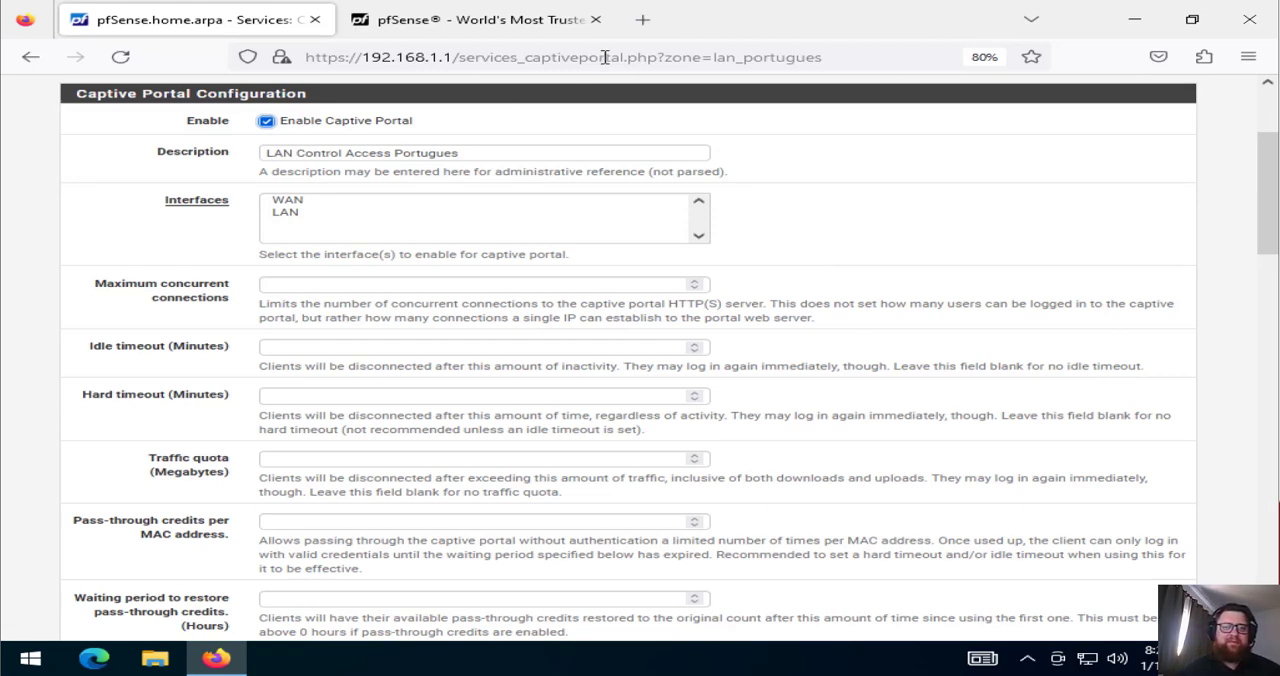
Open google.com in a new browser tab and search for pfsense appliance
click(645, 20)
text(g)
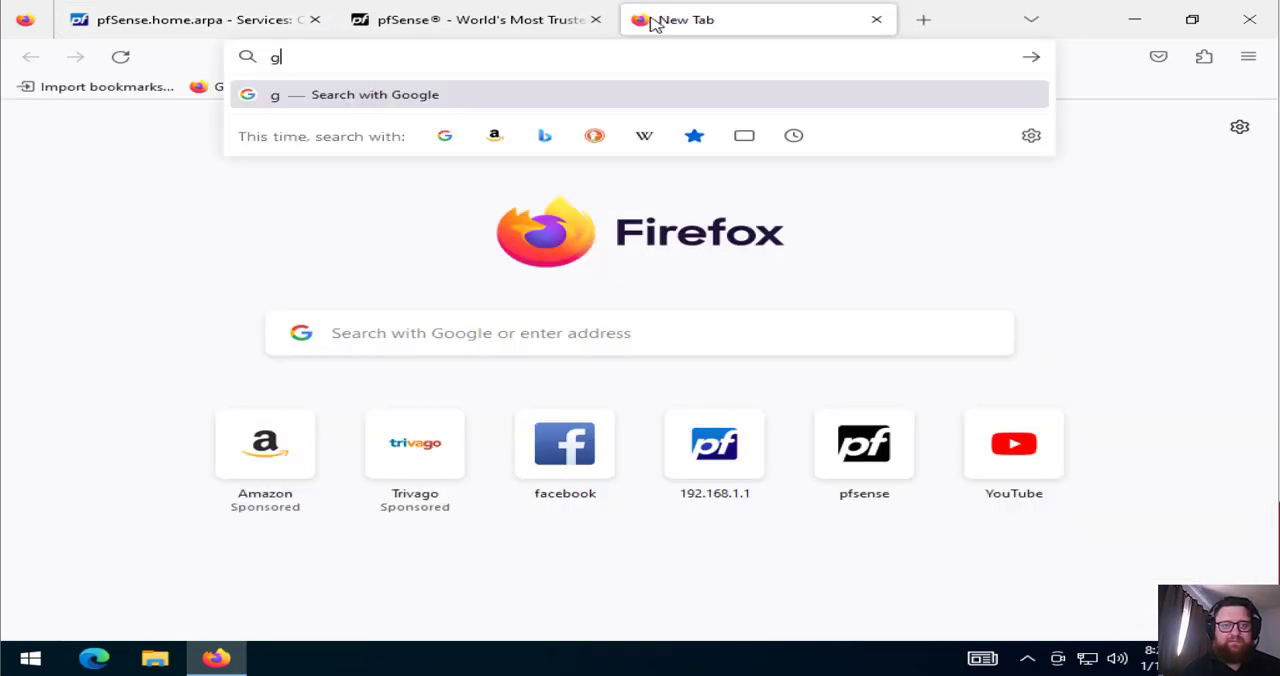
text(oogle.com)
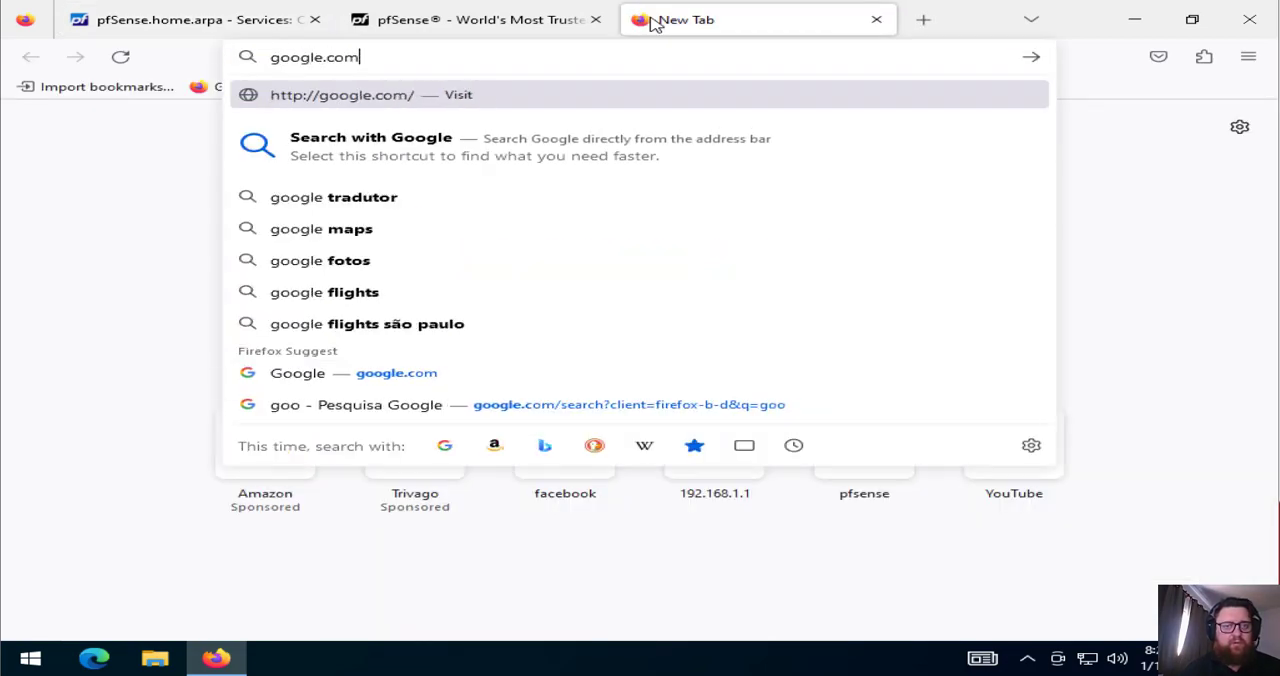
key(Return)
text(pfs)
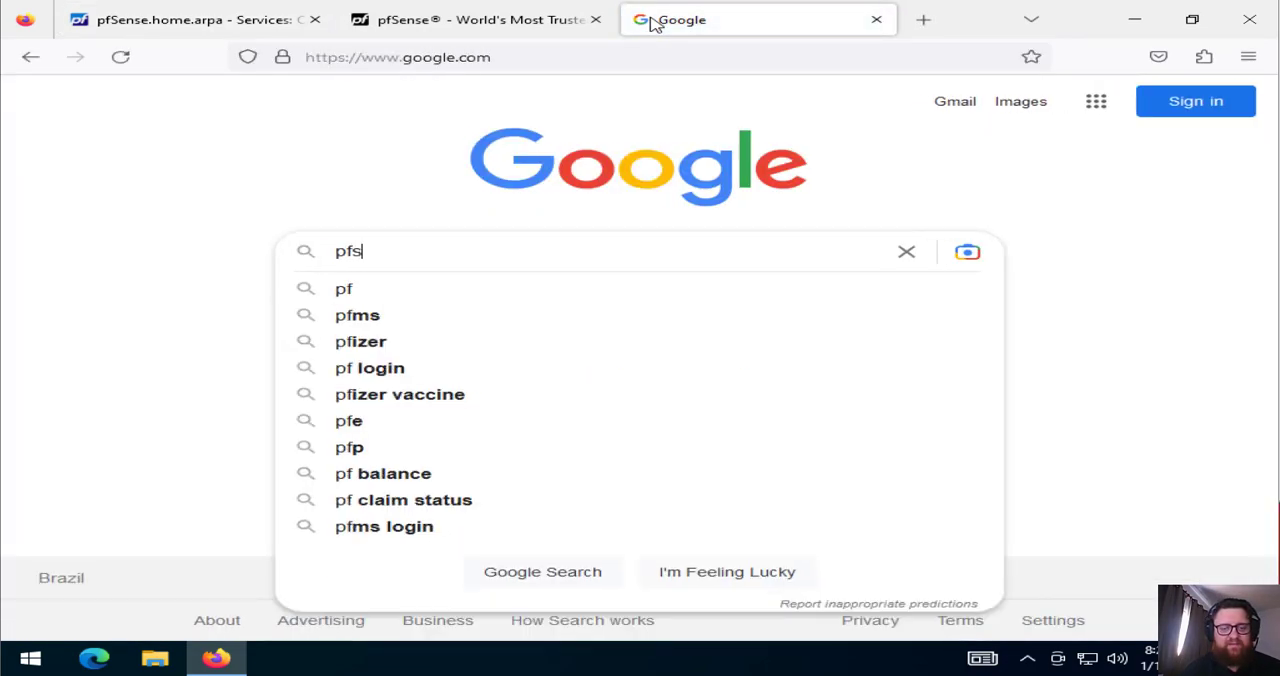
text(ense appliance)
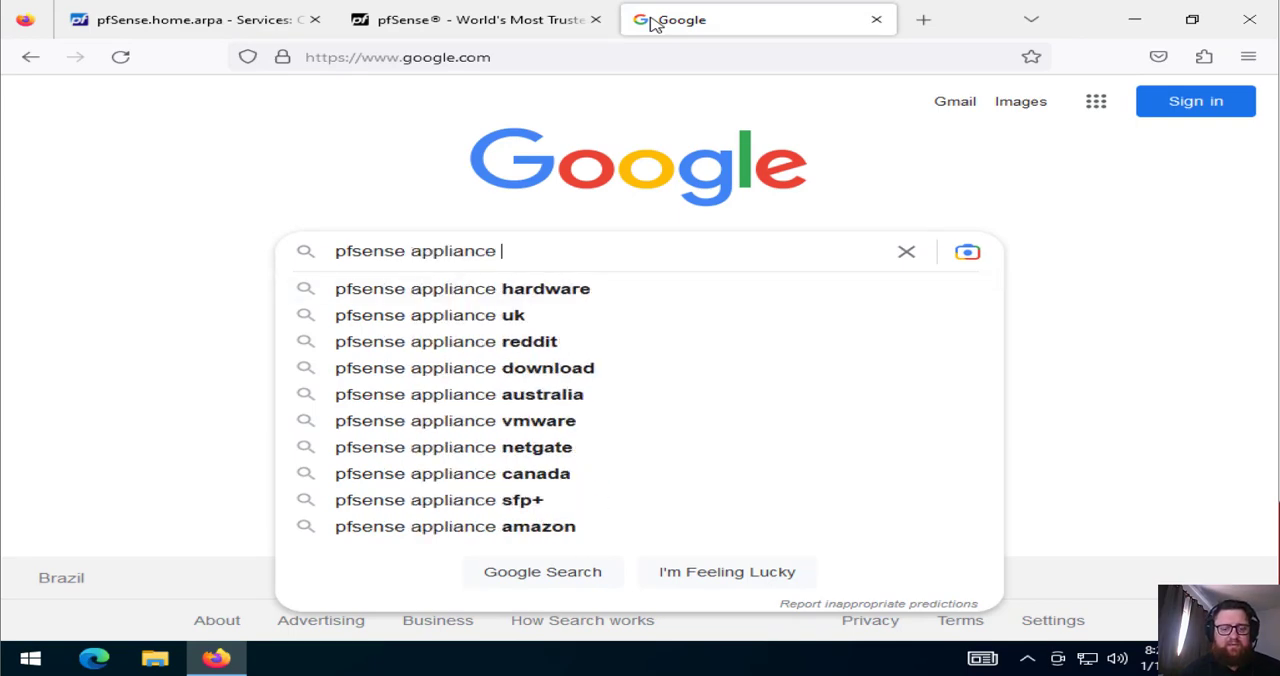
text( wan)
key(BackSpace)
key(BackSpace)
key(BackSpace)
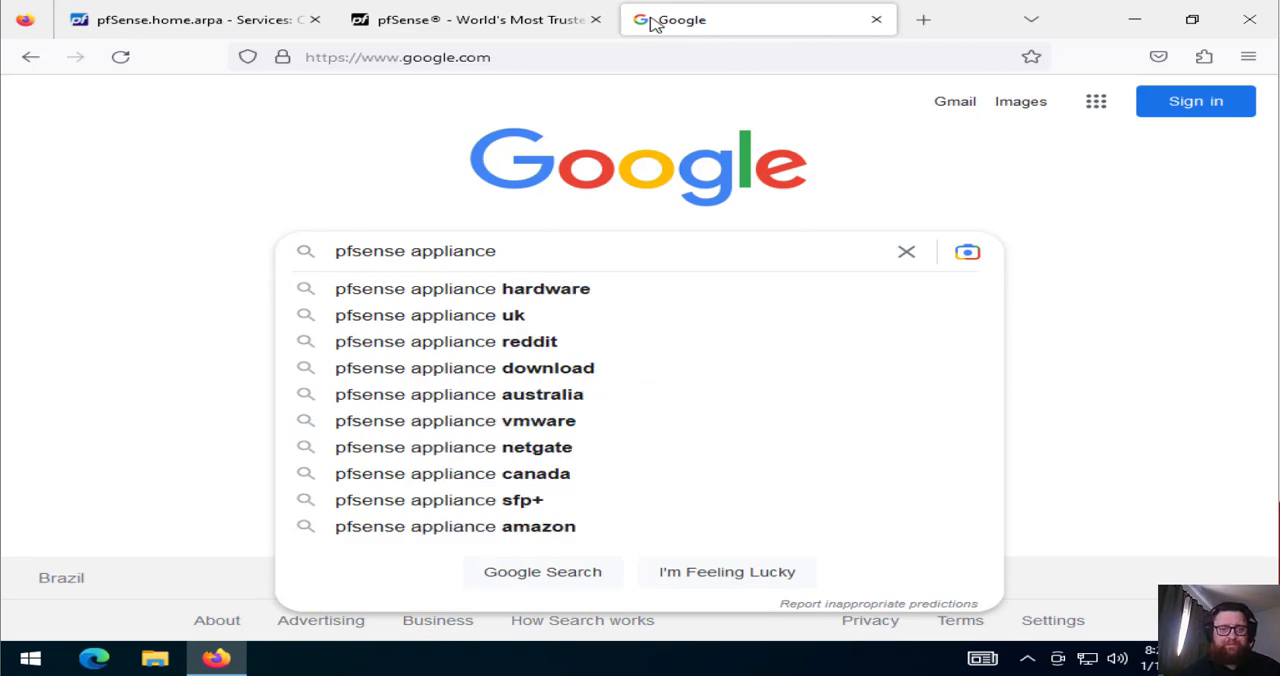
key(Return)
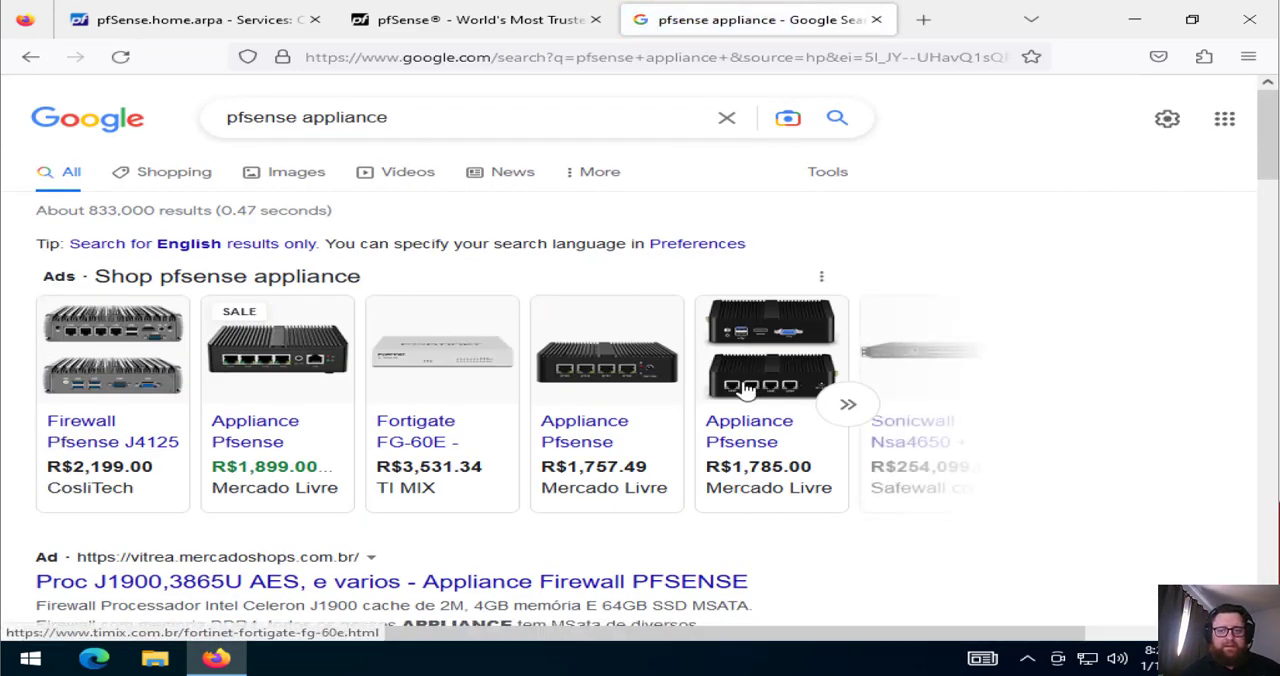
Look through the image results for pfsense appliance
click(295, 180)
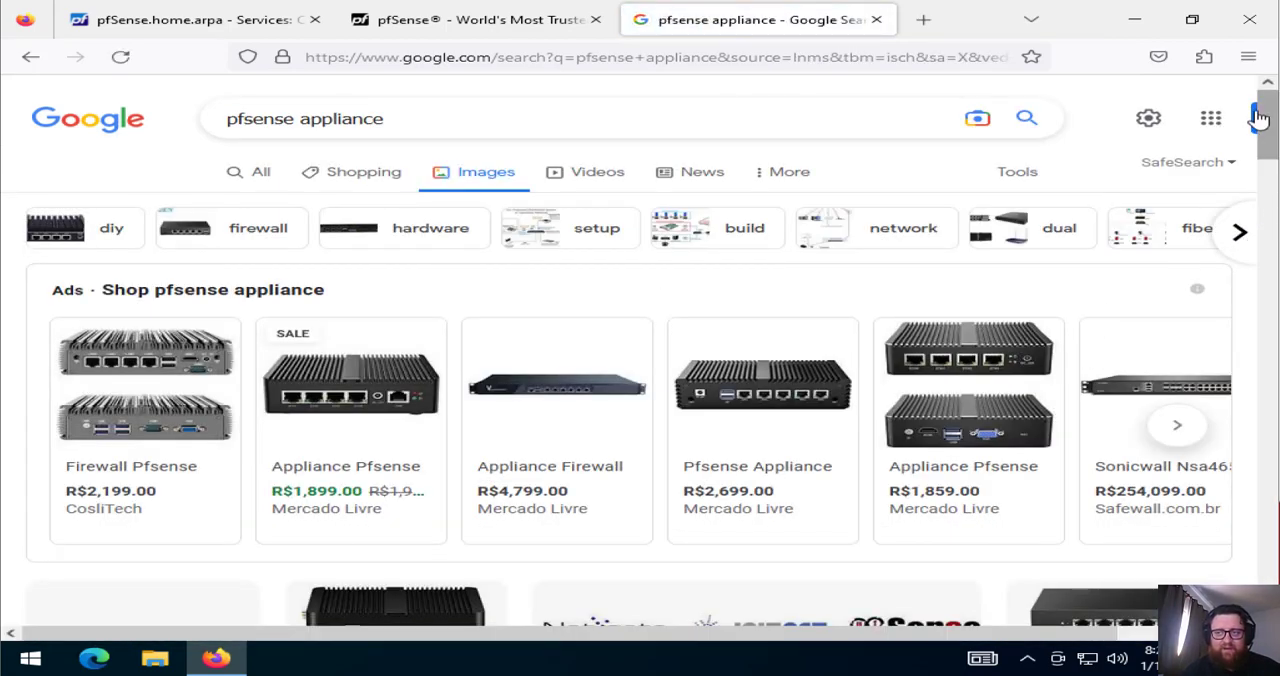
drag(1260, 121, 1200, 562)
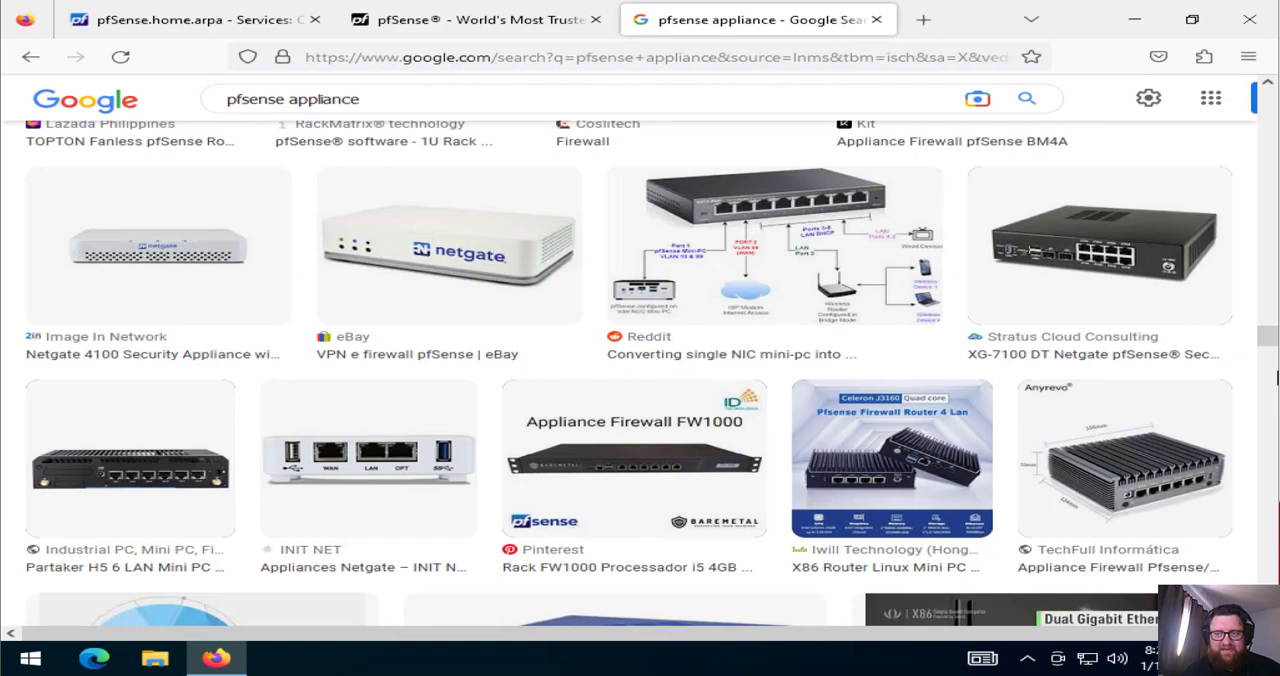
drag(1267, 335, 1262, 98)
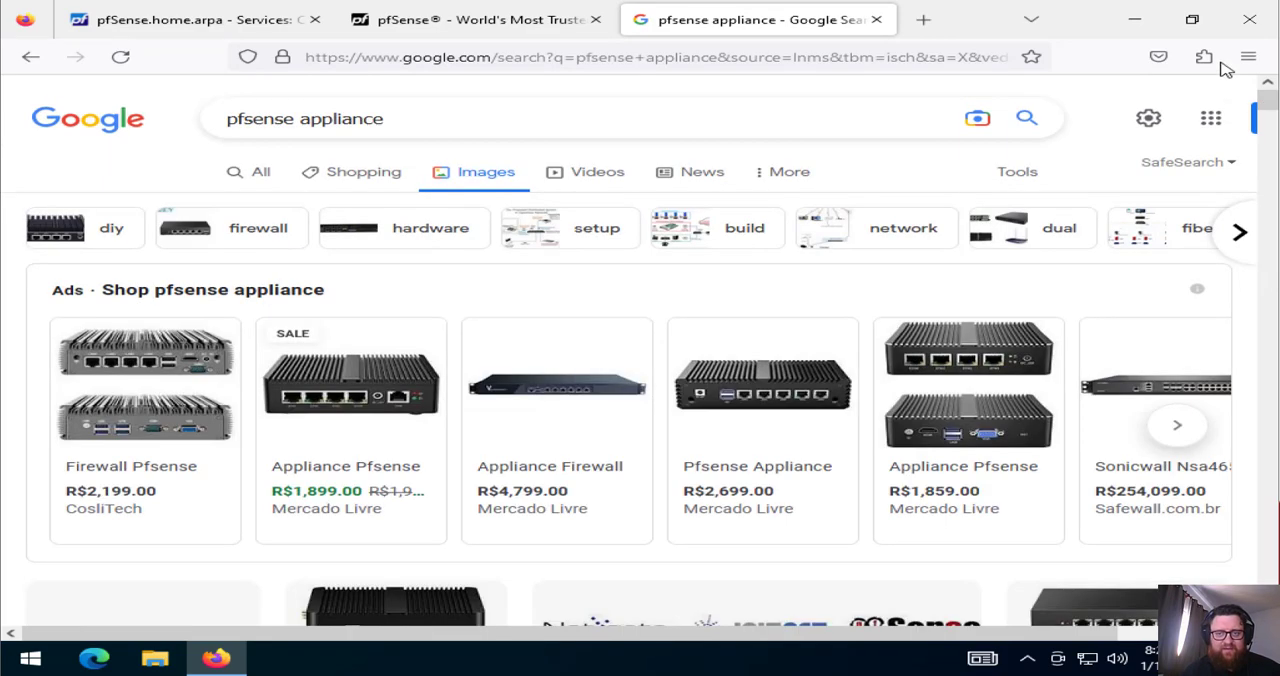
Extend the image search to pfsense appliance wifi and look through the results
click(591, 111)
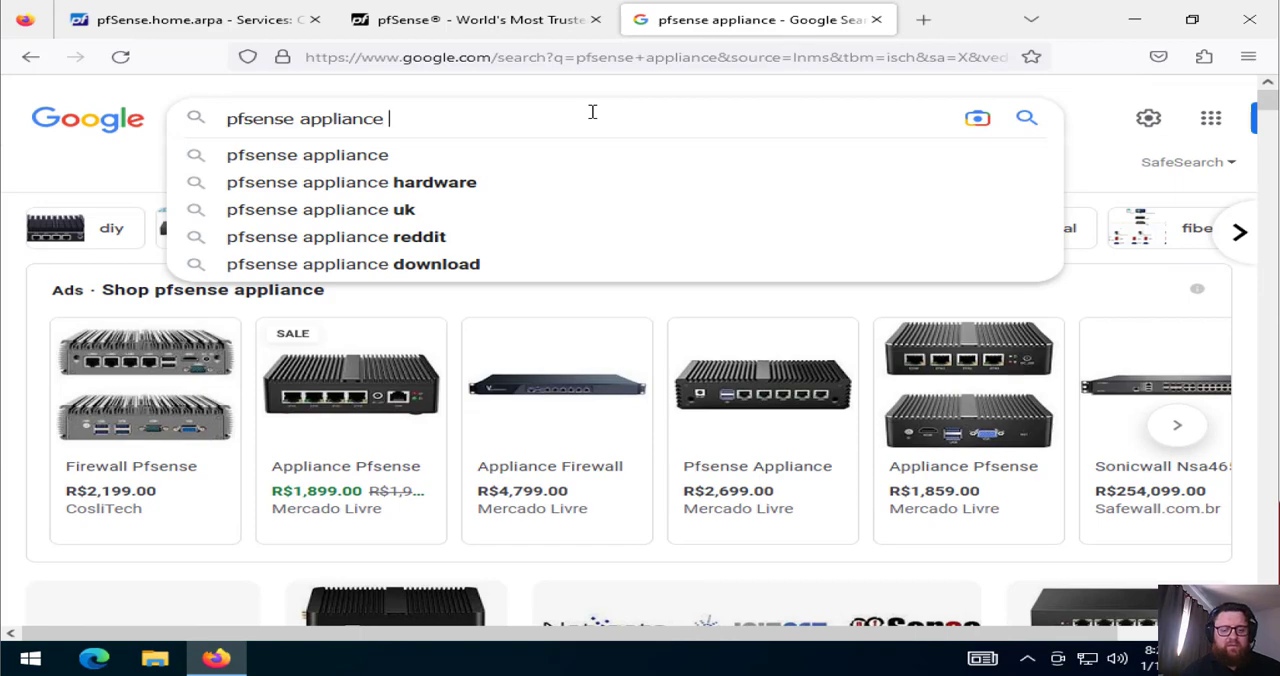
text(wif)
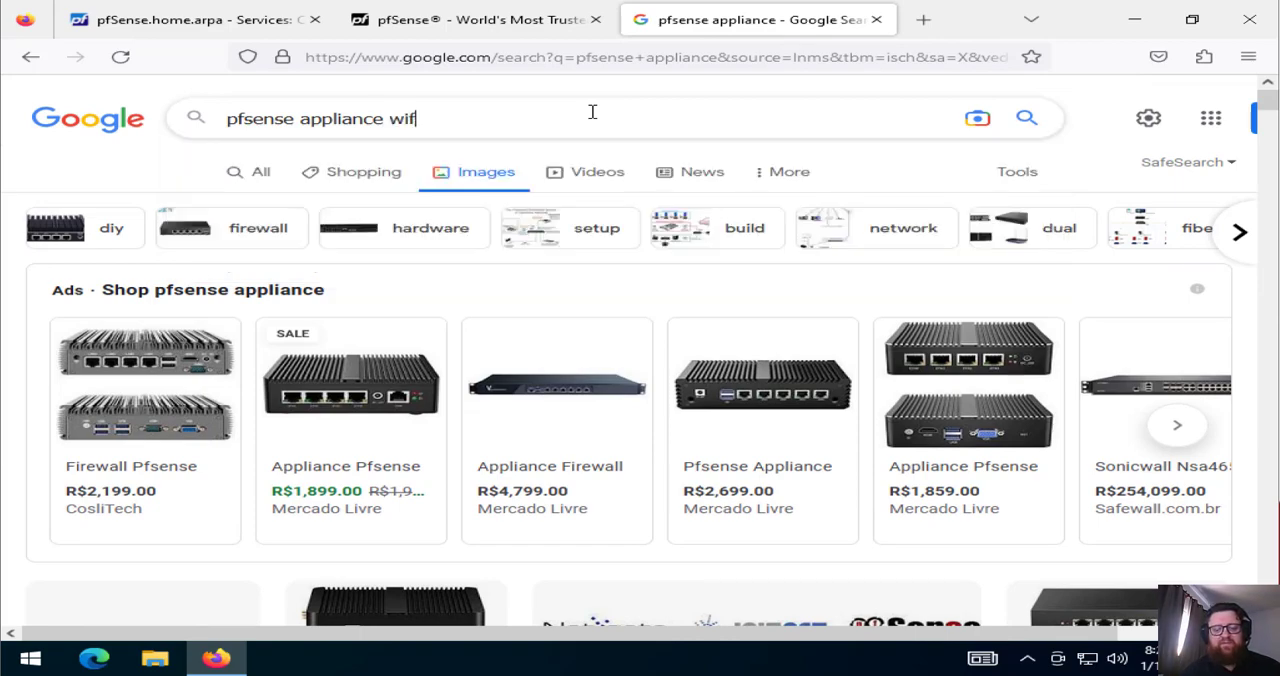
text(i)
key(Return)
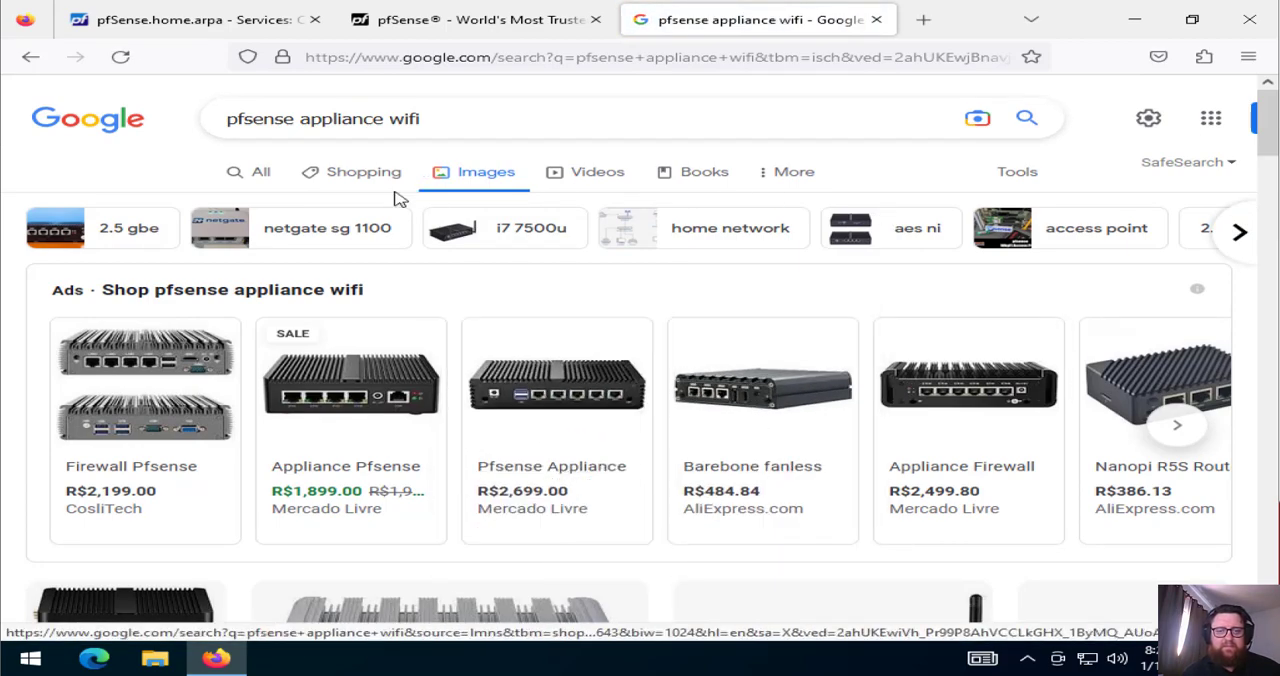
scroll(1265, 166, down, 2)
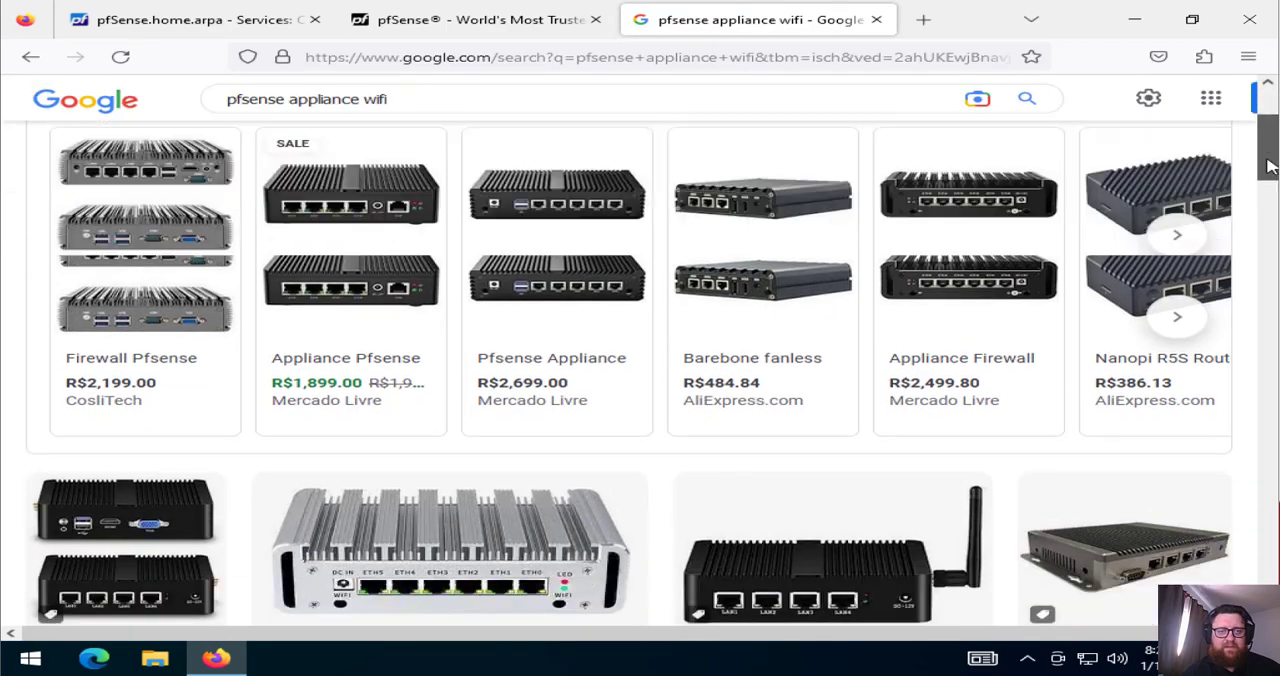
Look through the pfsense appliance wifi image results, preview the four-port Mercado Livre appliance with an antenna connector, and close the search page
scroll(1265, 166, down, 4)
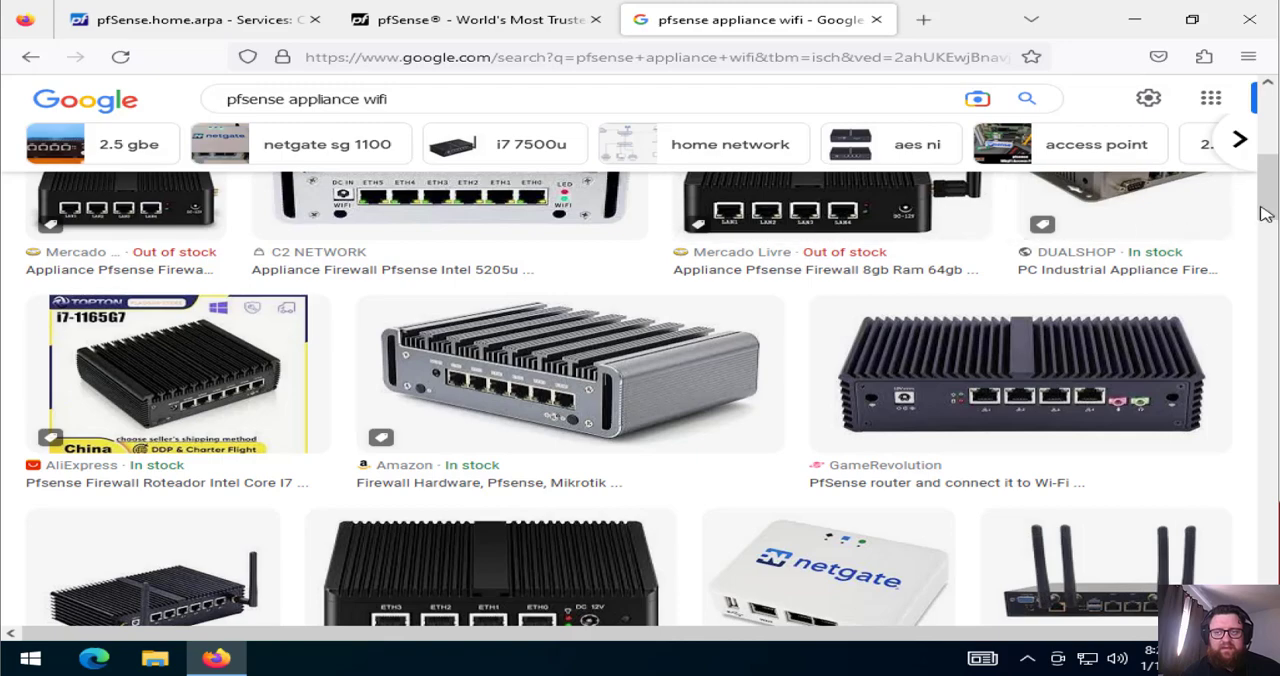
scroll(1265, 214, up, 2)
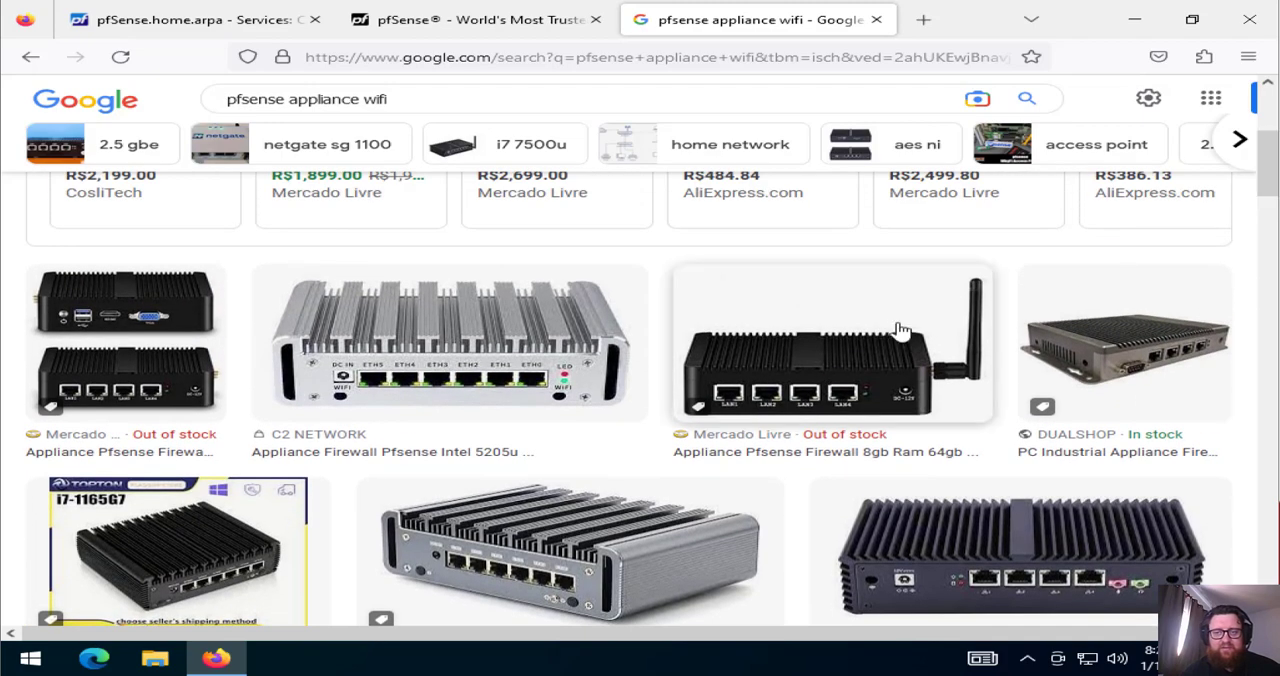
drag(1267, 172, 1268, 216)
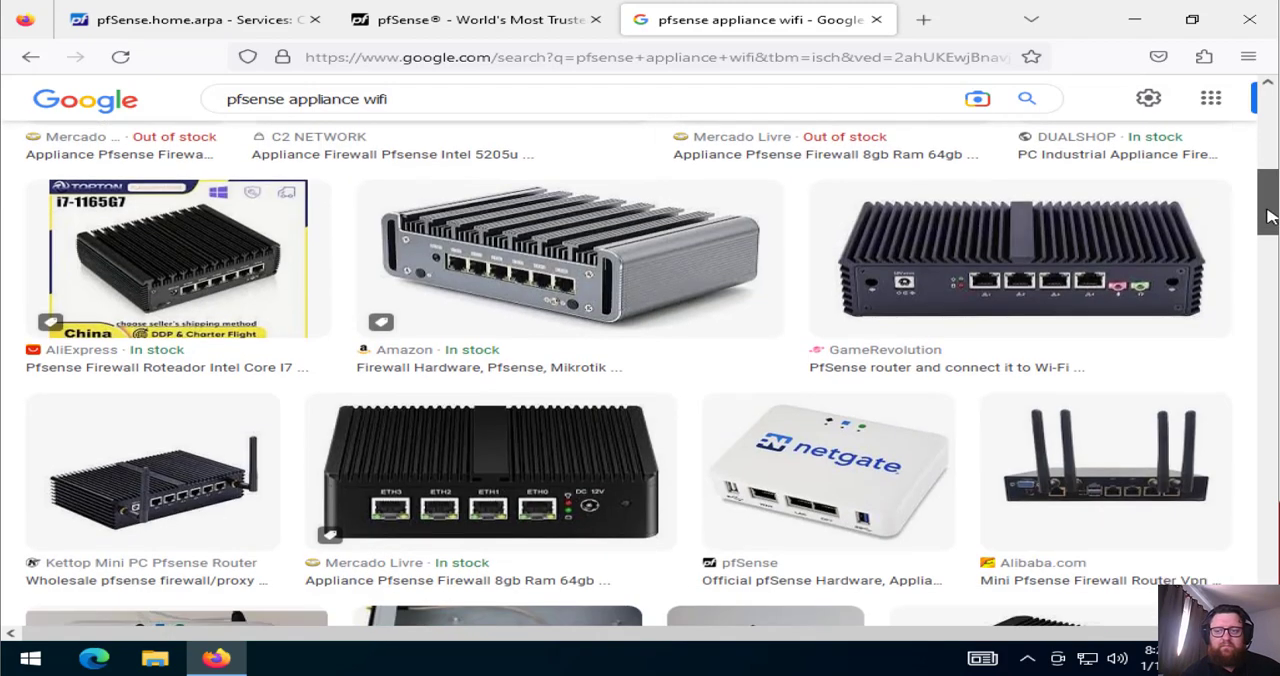
scroll(1268, 216, down, 1)
scroll(1268, 218, down, 1)
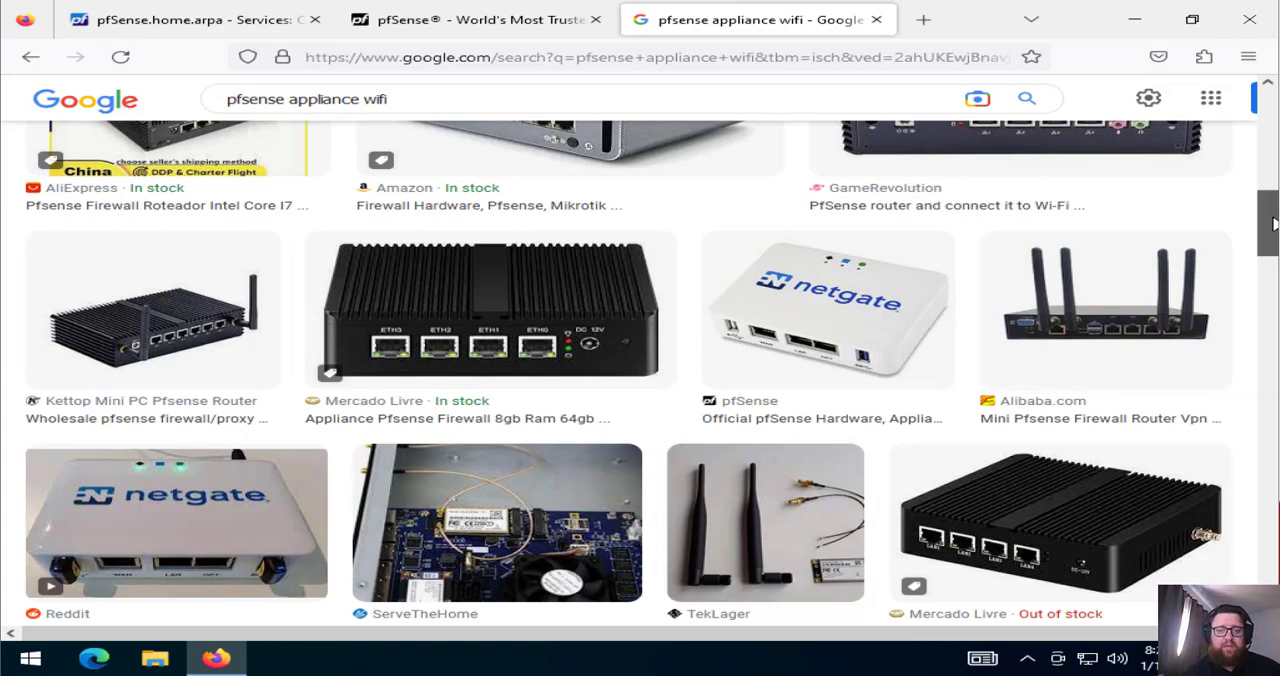
scroll(1272, 252, down, 3)
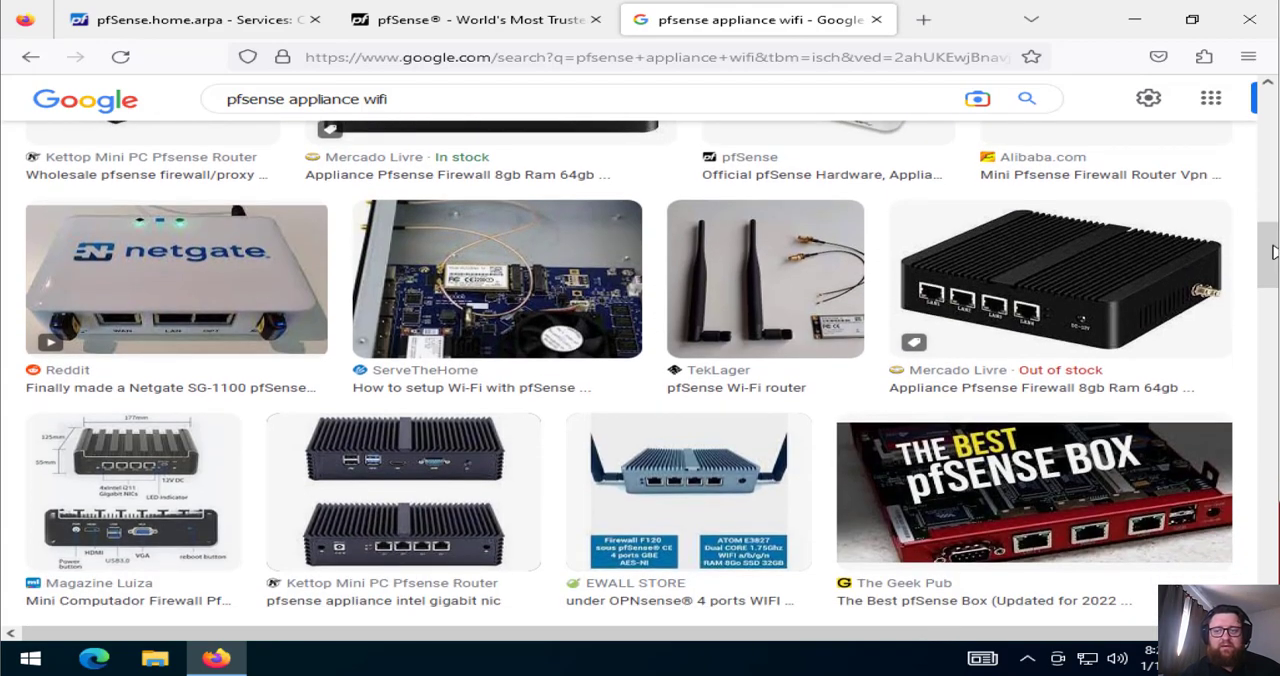
click(1115, 290)
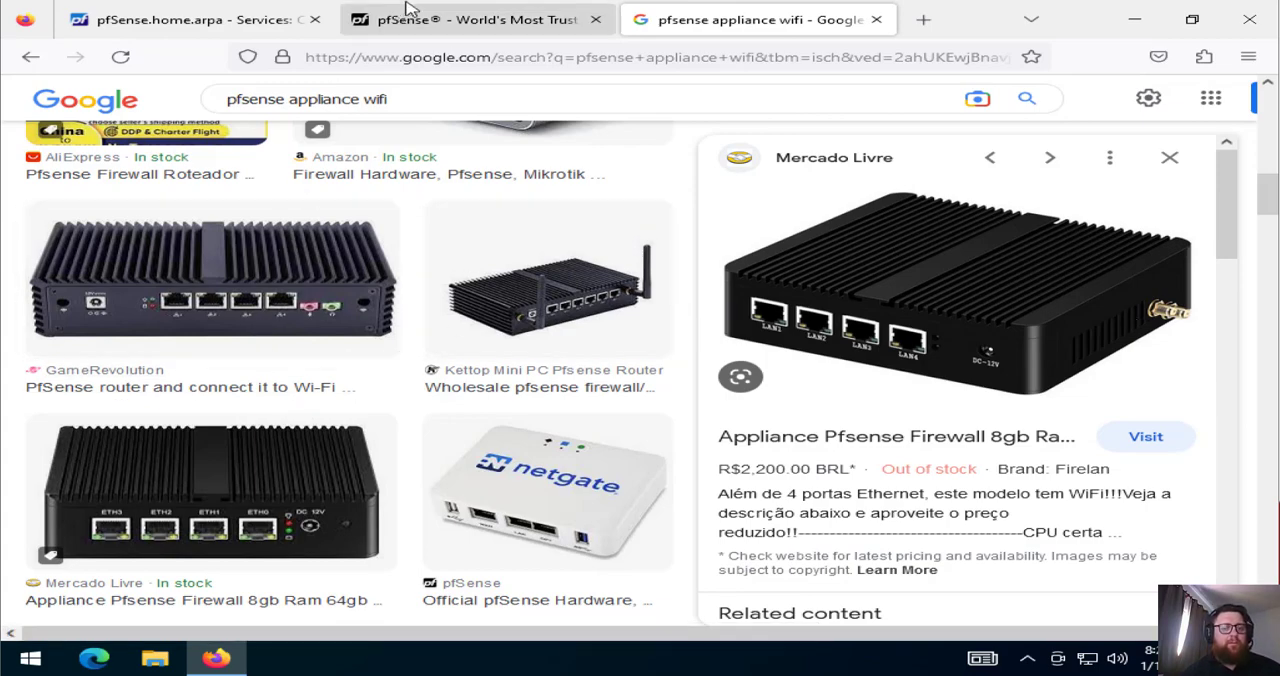
click(877, 20)
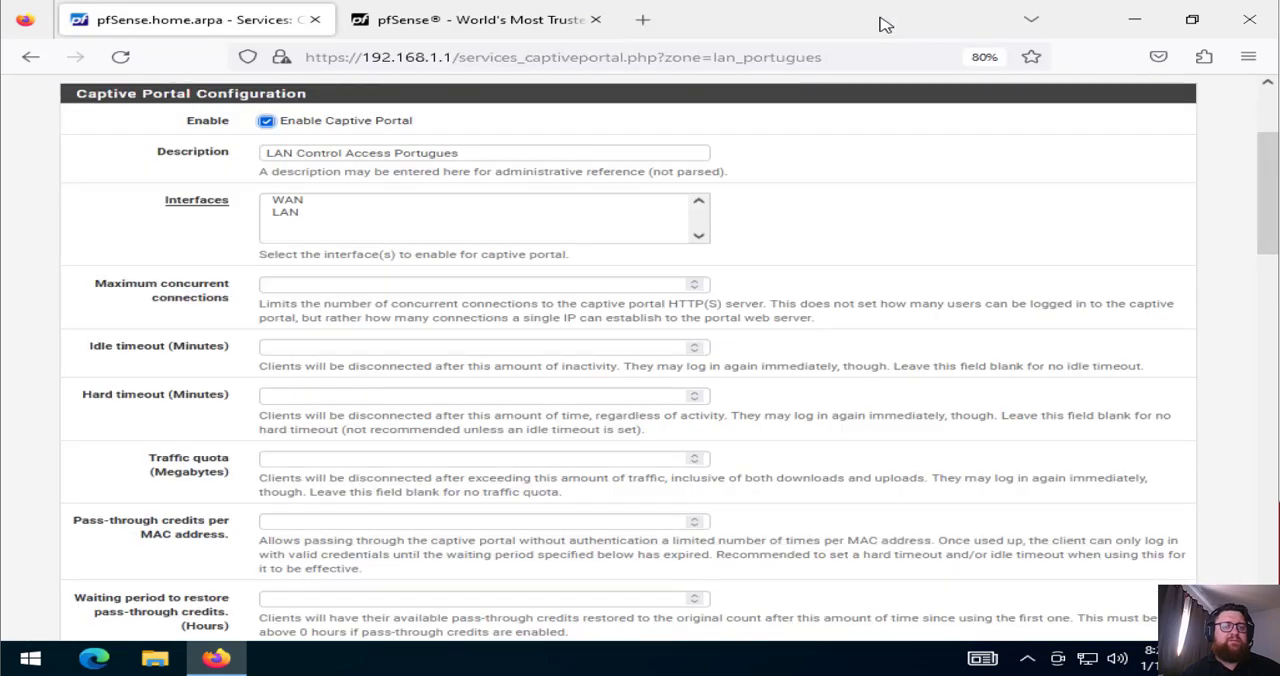
Select LAN as the captive portal interface and set the maximum concurrent connections to 10
click(288, 213)
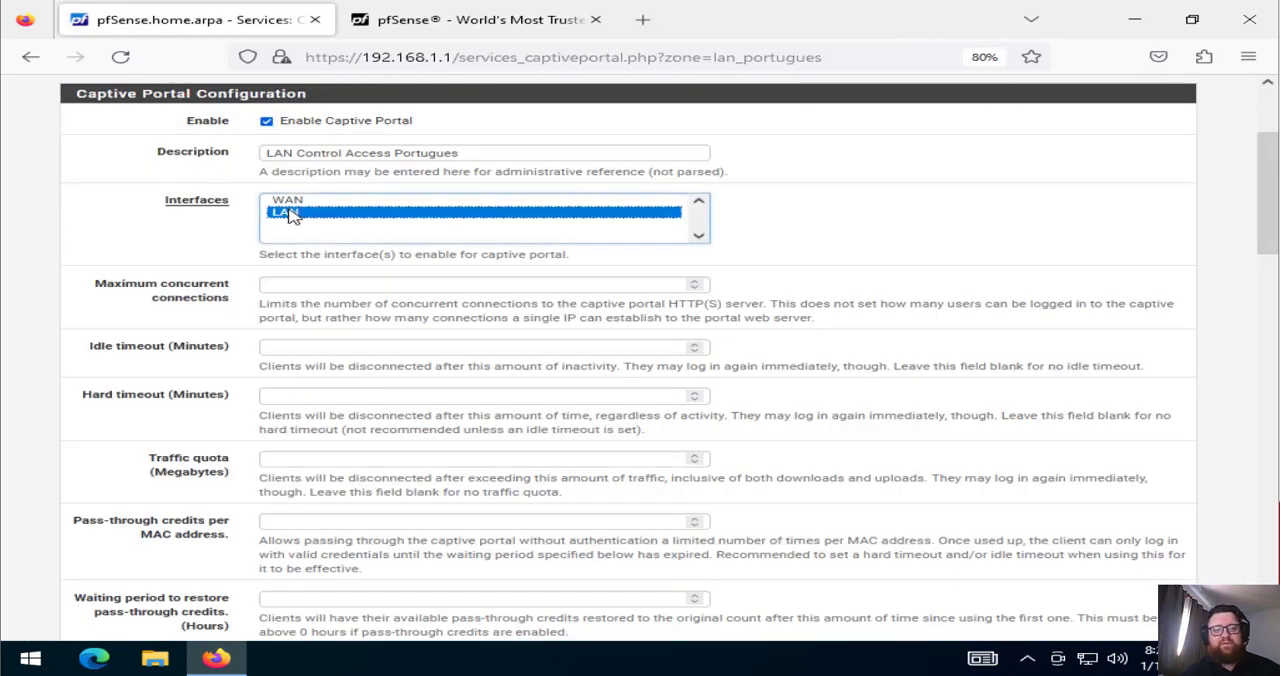
click(308, 287)
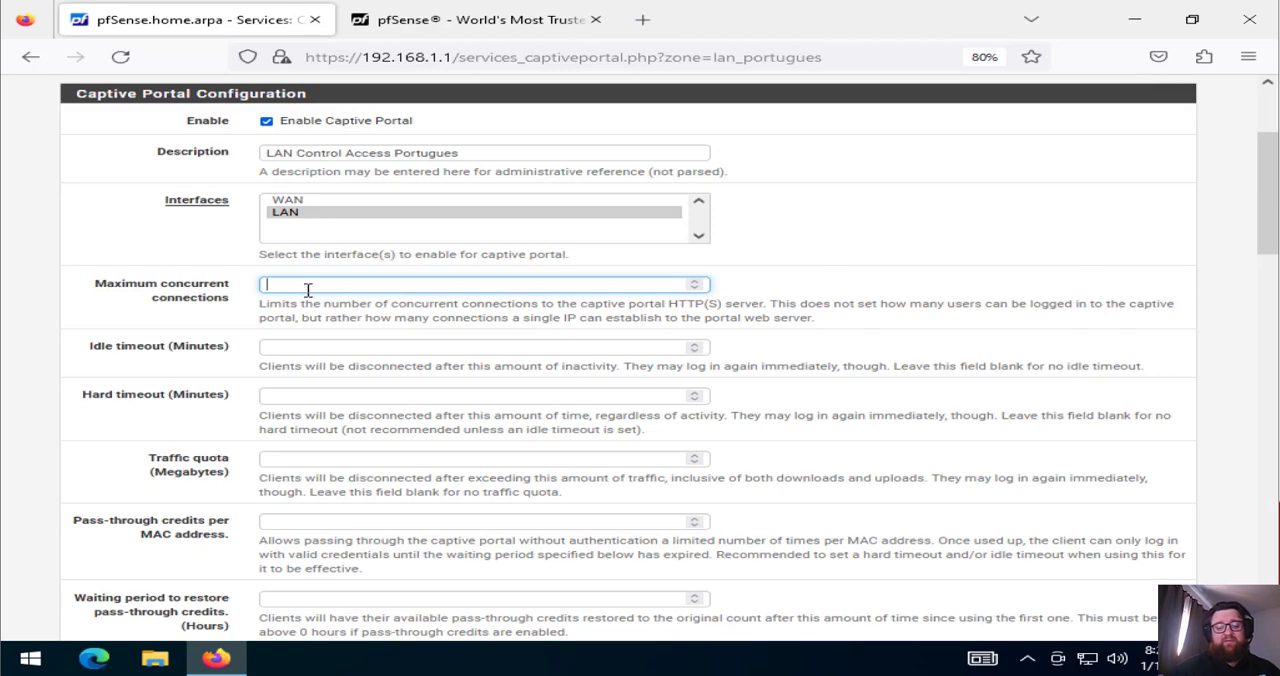
text(10)
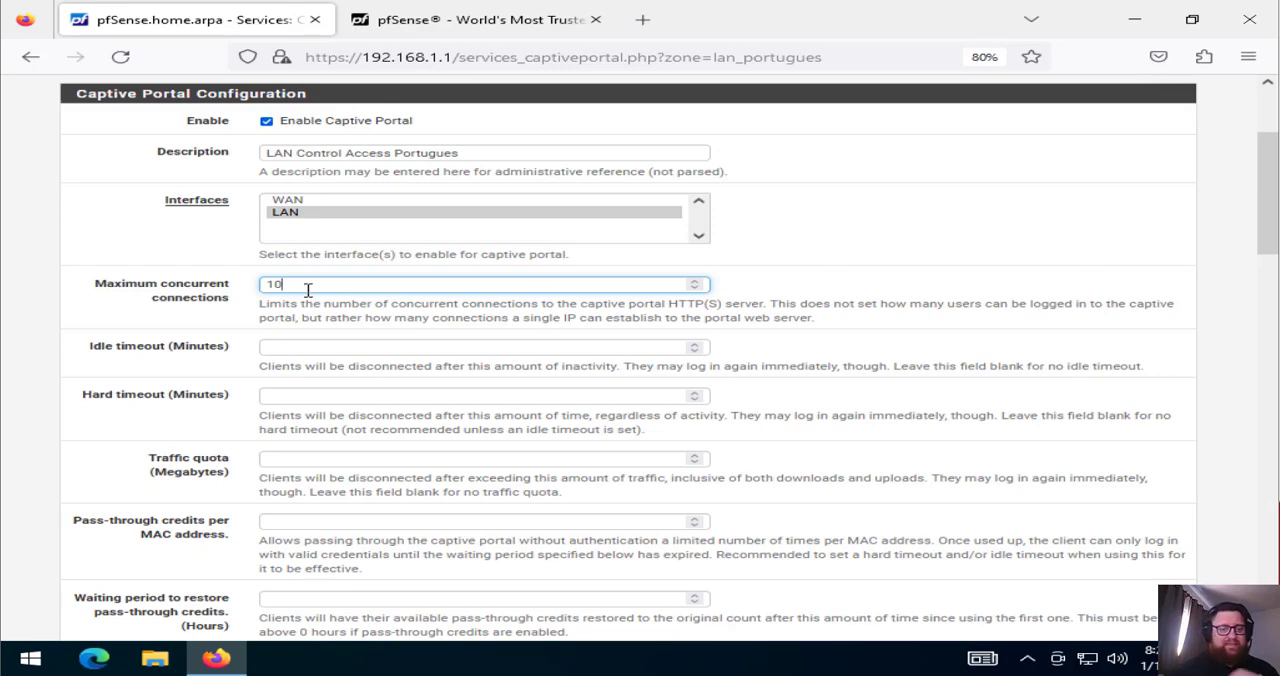
Set both the idle timeout and the hard timeout to 5 minutes
click(298, 350)
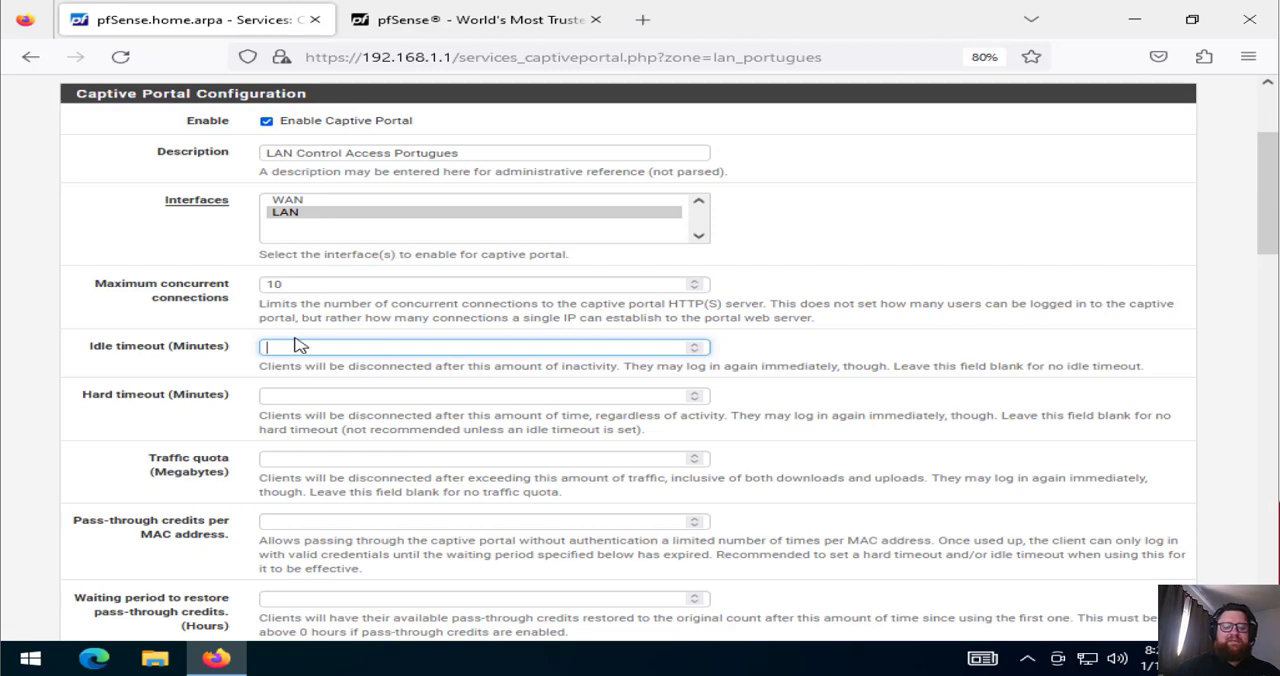
text(5)
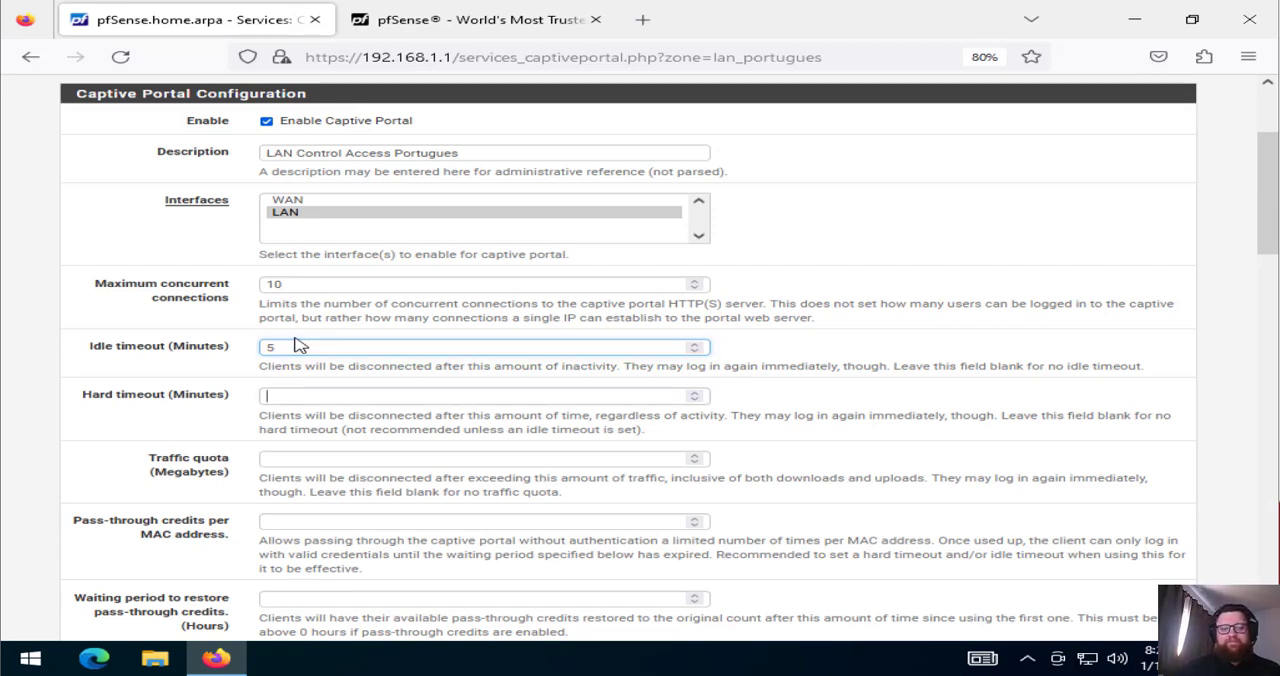
key(Tab)
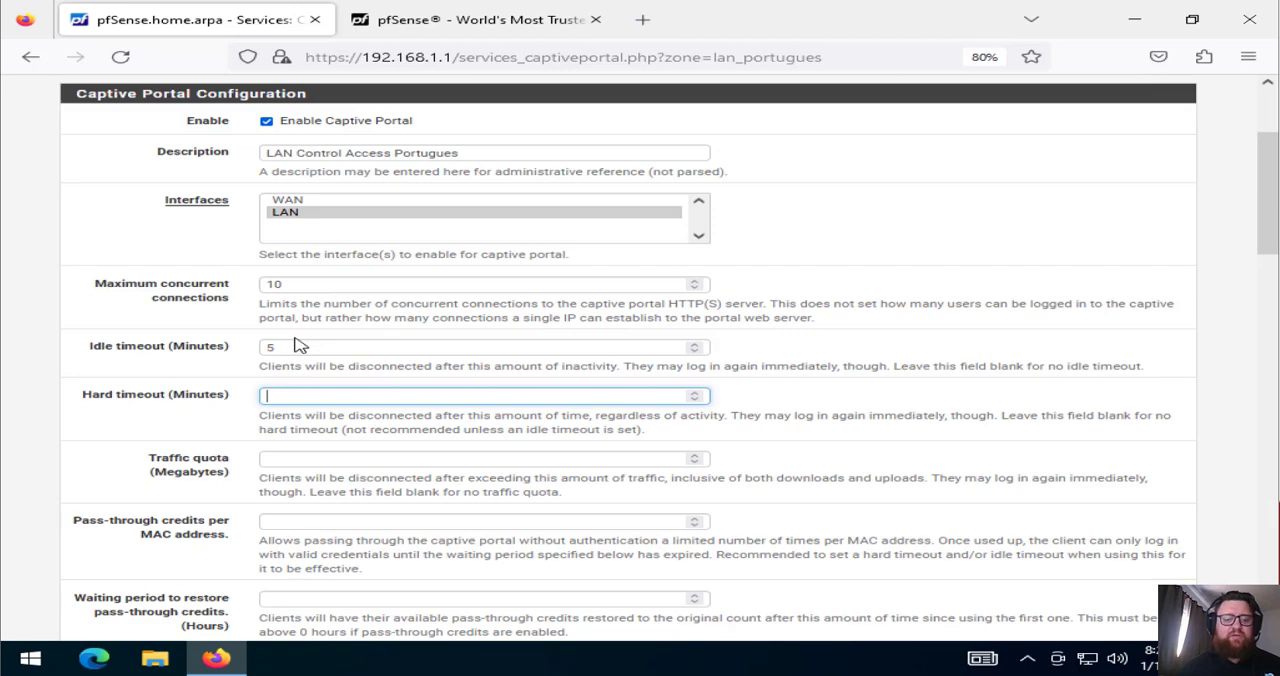
text(5)
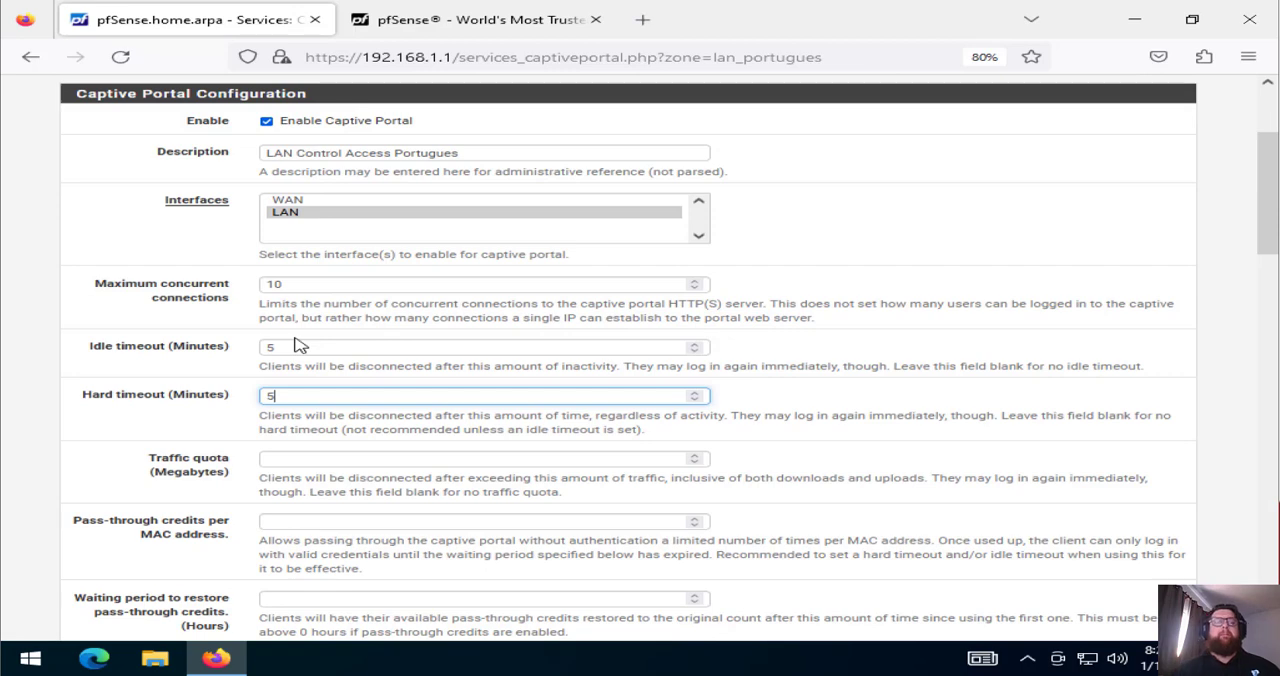
Try traffic quotas of 4000 and 4096 megabytes, and leave the quota blank
key(Tab)
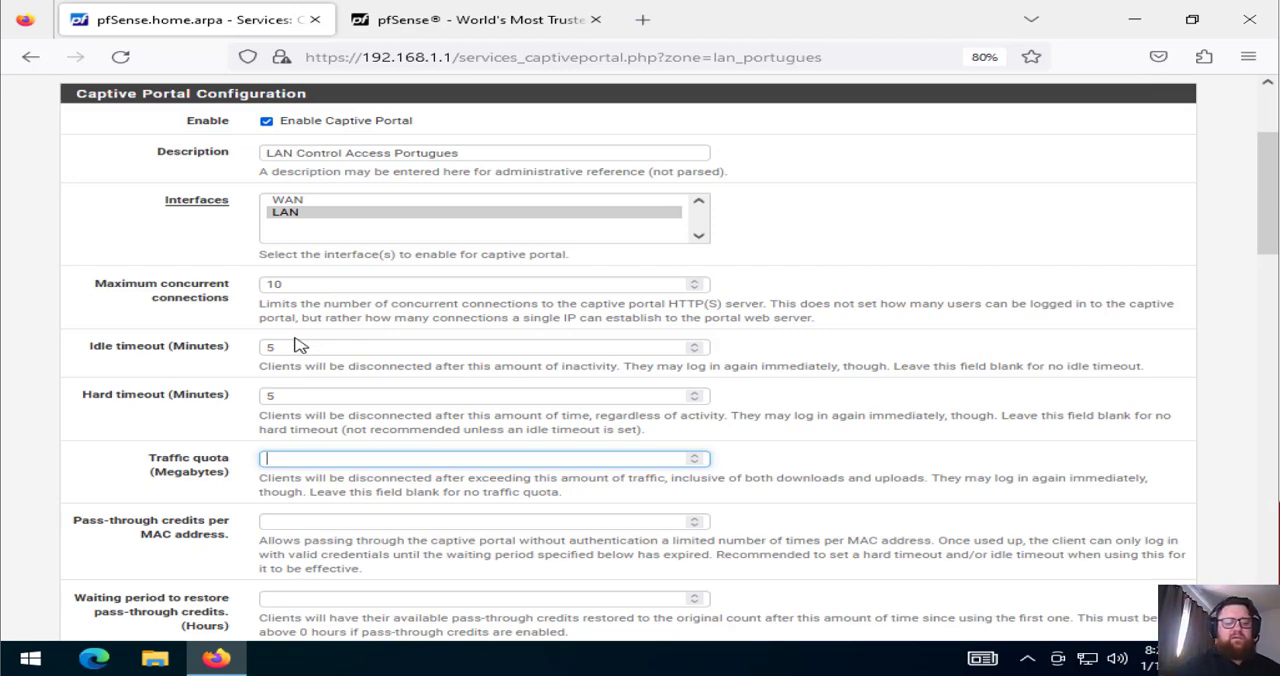
text(4)
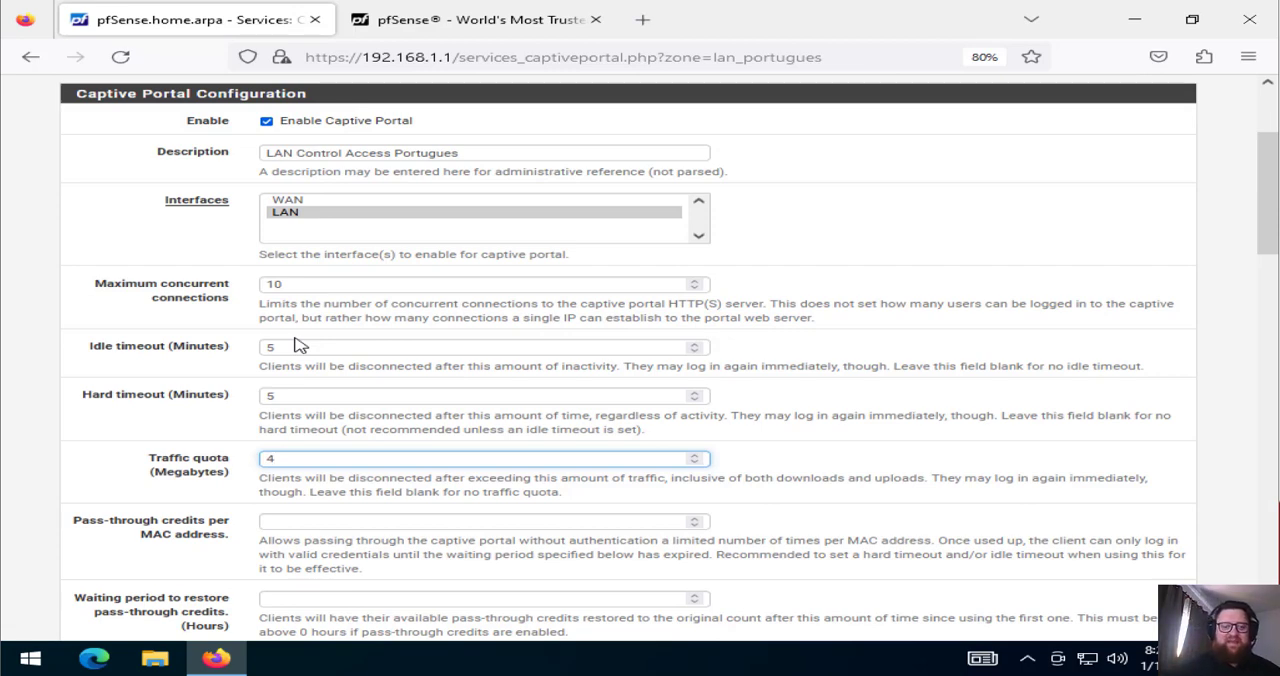
text(000)
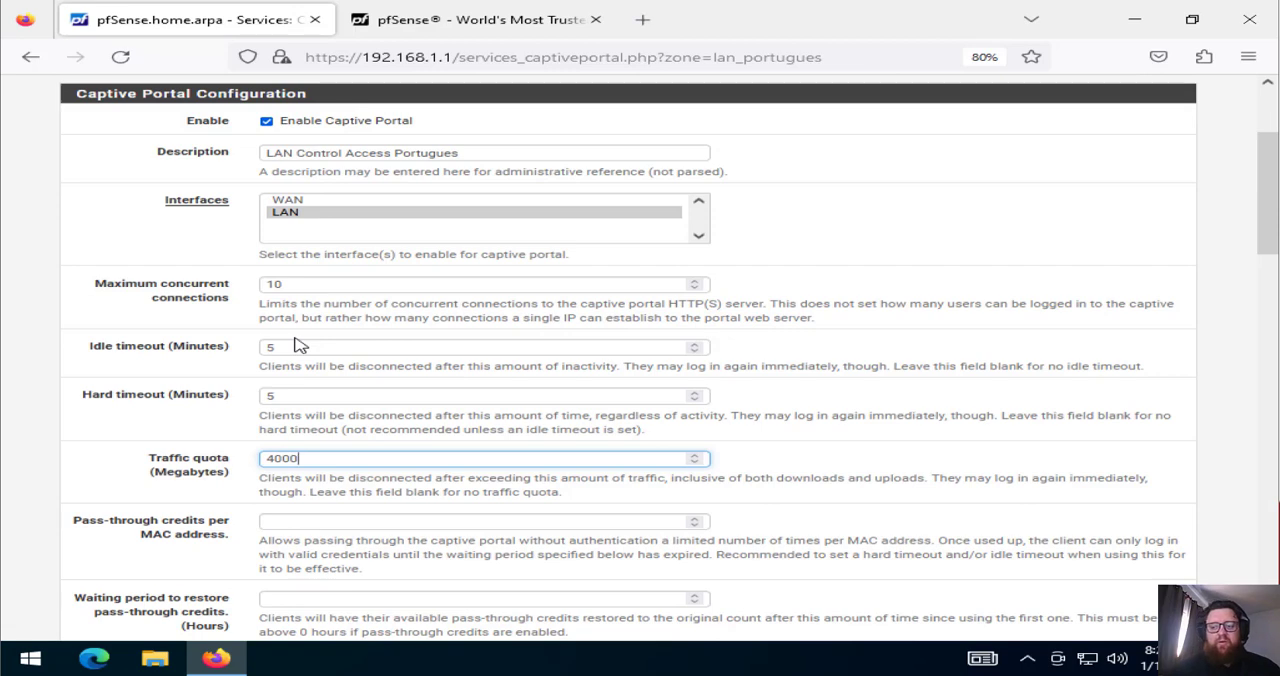
key(BackSpace)
key(BackSpace)
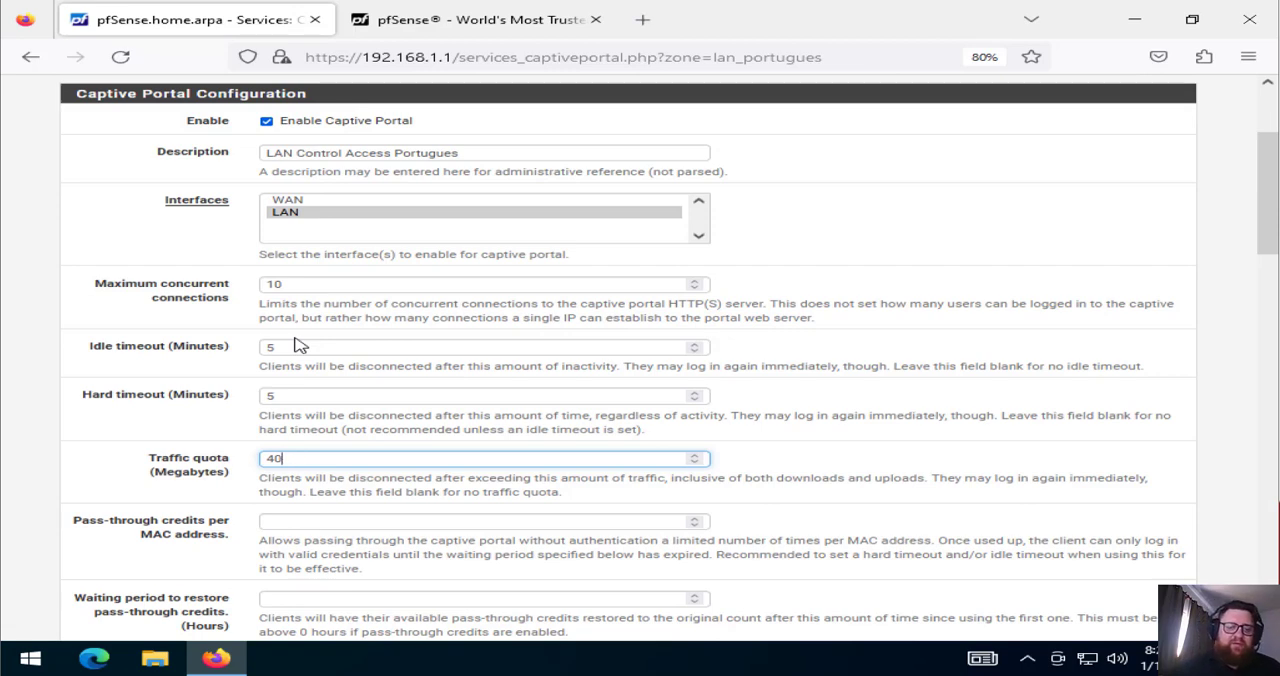
text(96)
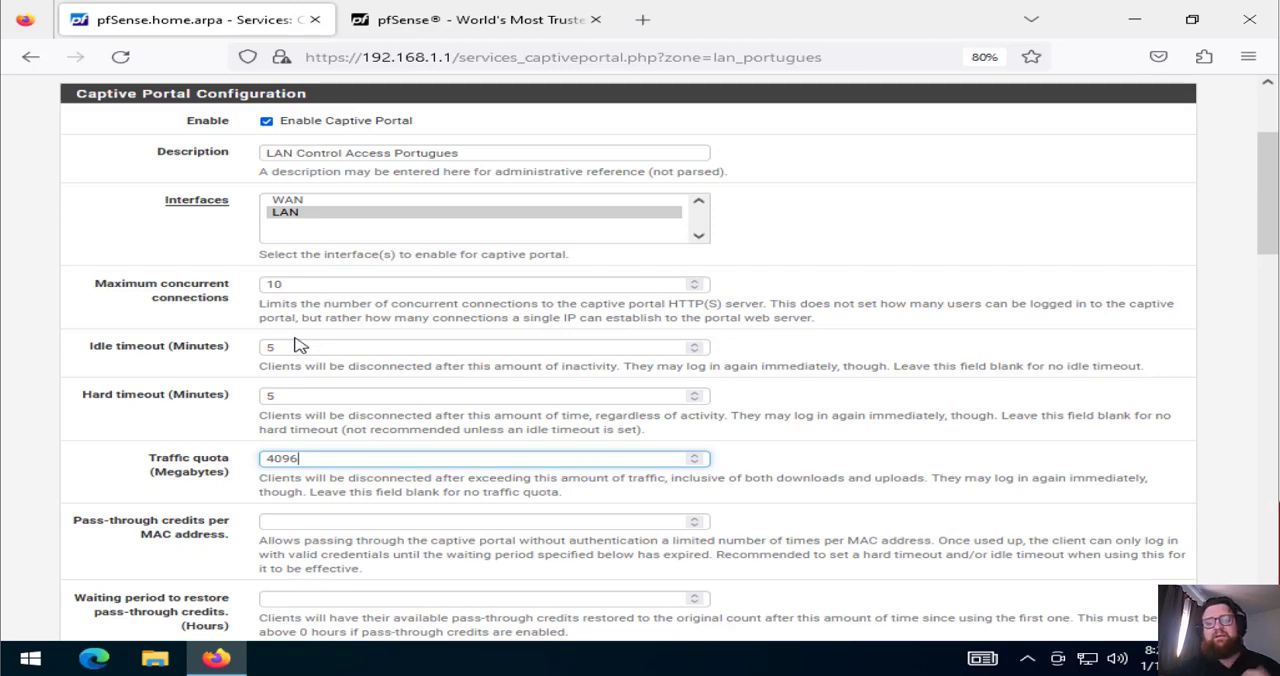
key(BackSpace)
key(BackSpace)
key(BackSpace)
key(BackSpace)
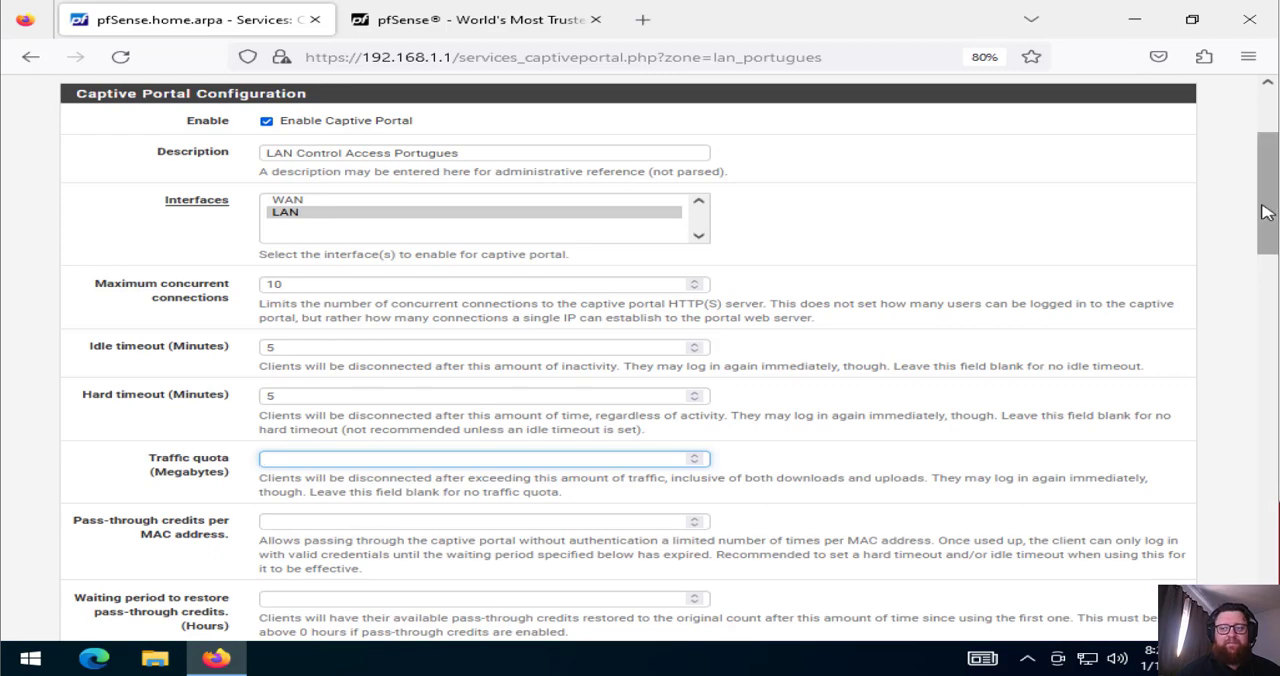
drag(1264, 218, 1265, 290)
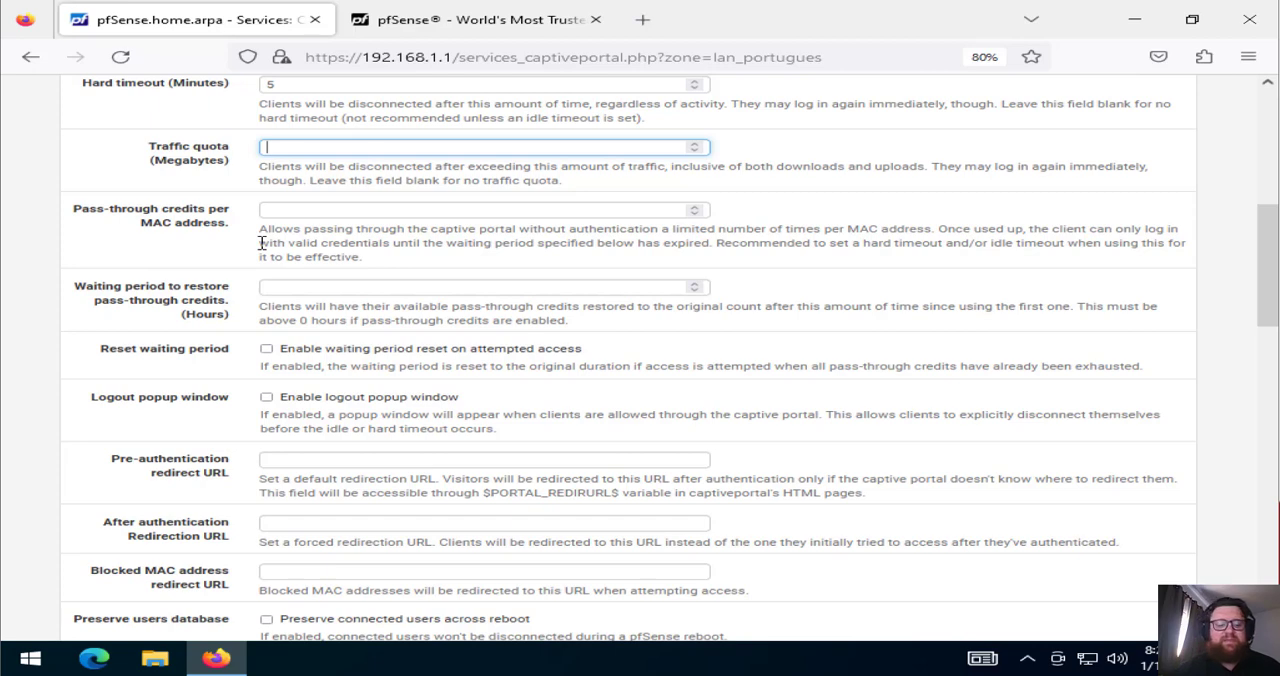
text(7)
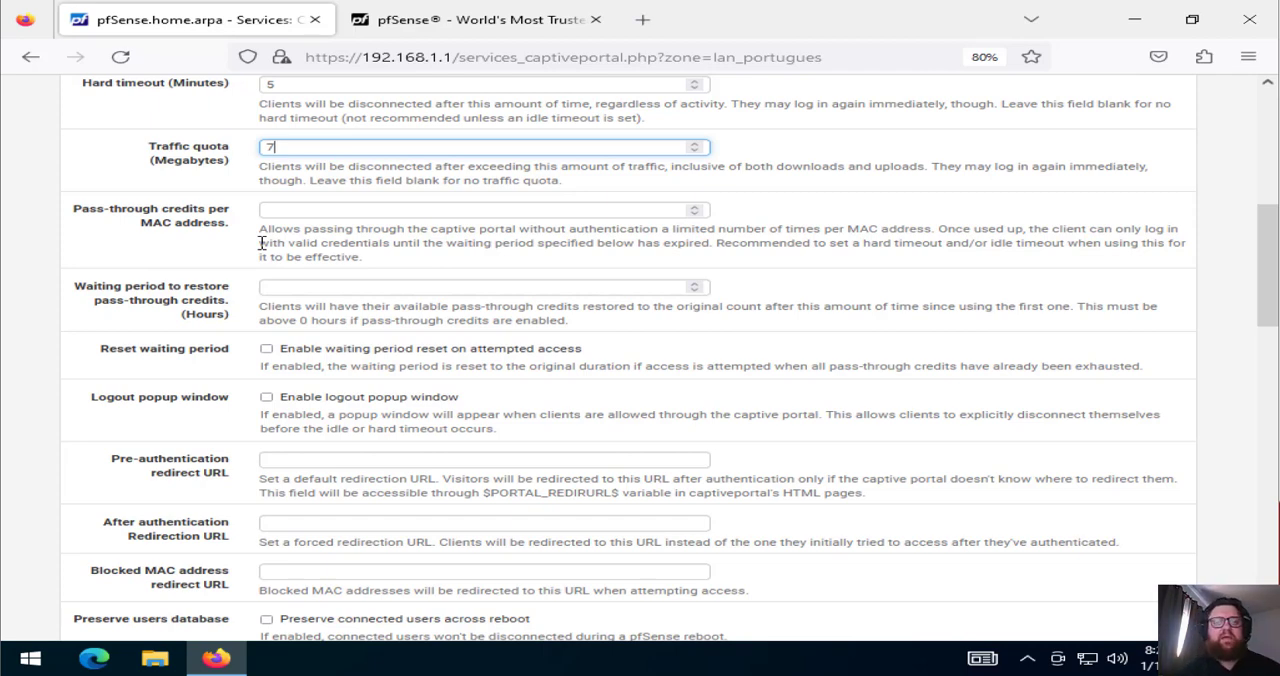
key(BackSpace)
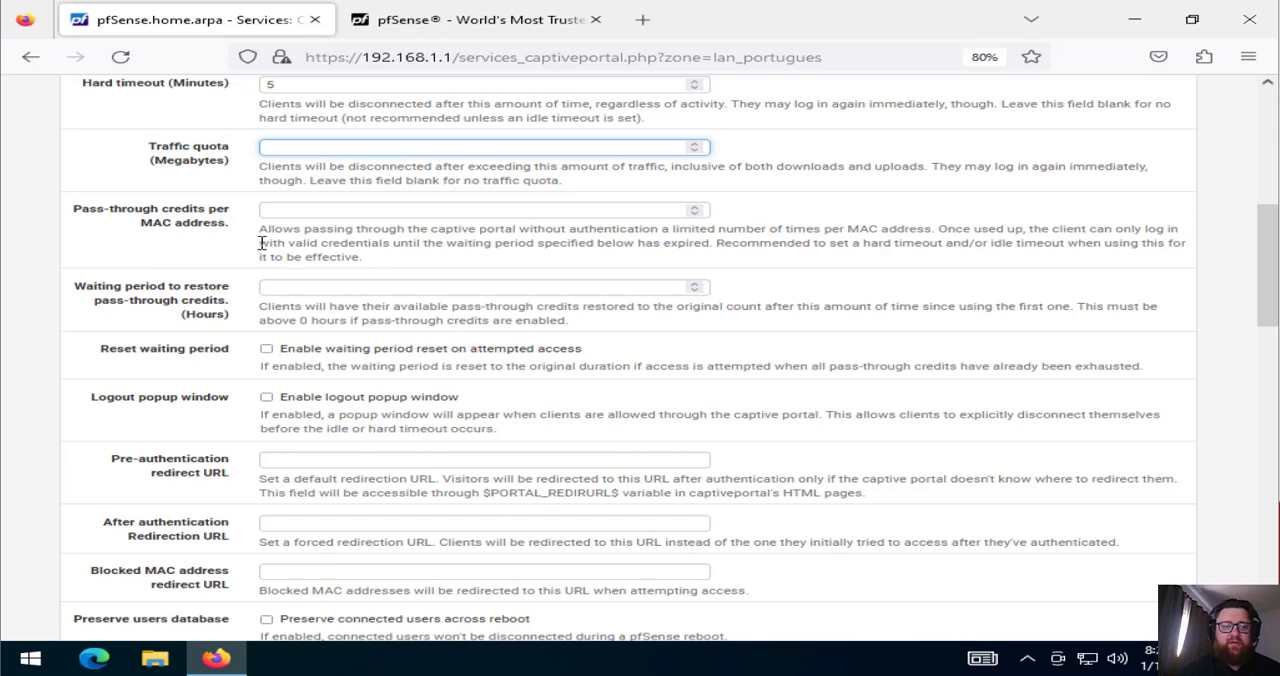
Try a 130-hour waiting period for pass-through credits and the logout popup window option, and revert both
key(Tab)
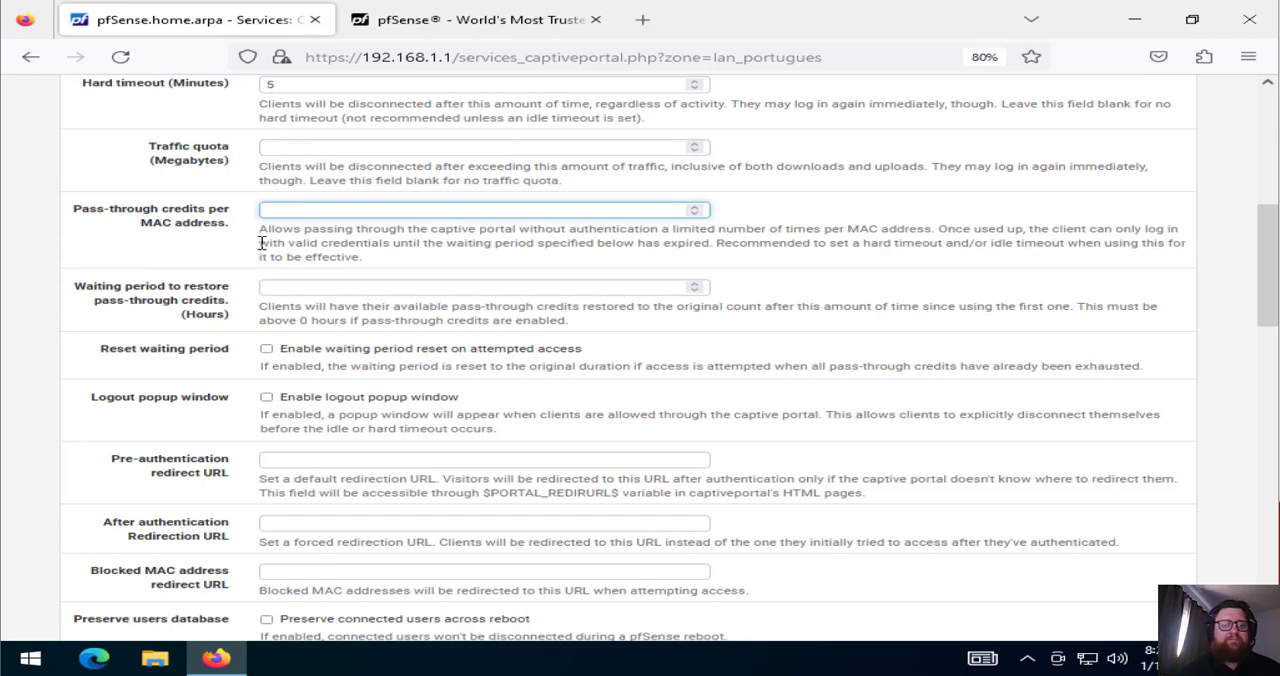
click(301, 286)
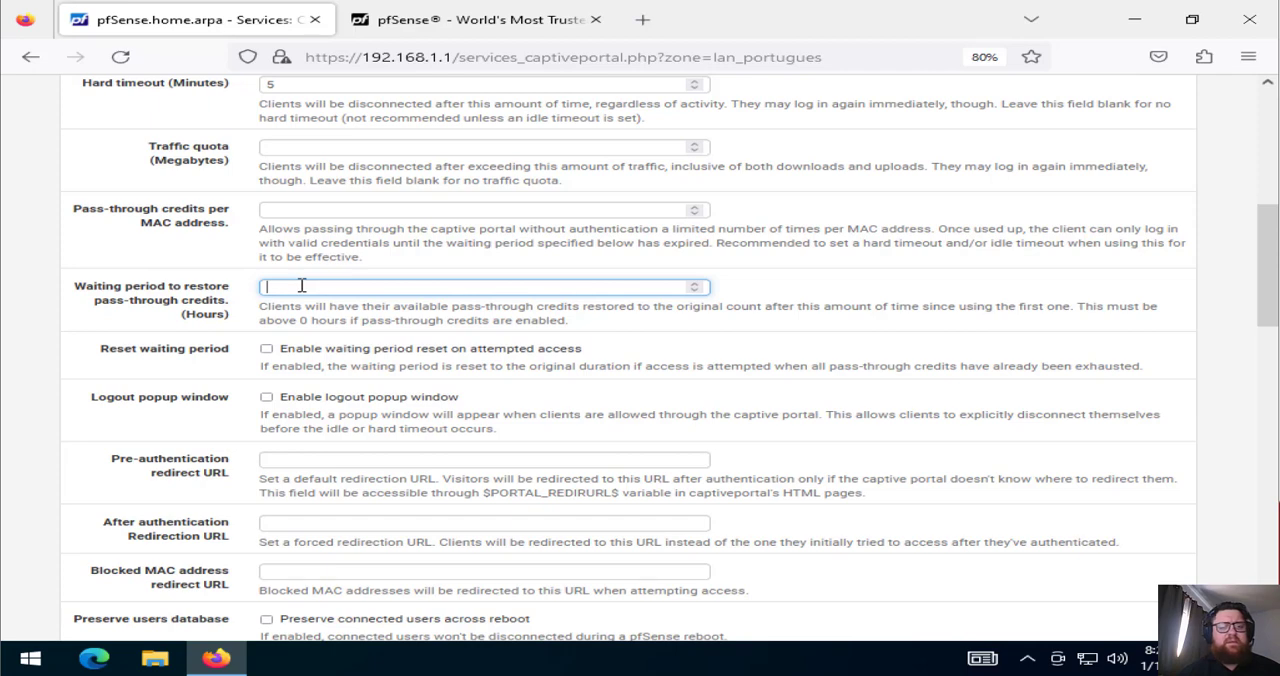
text(130)
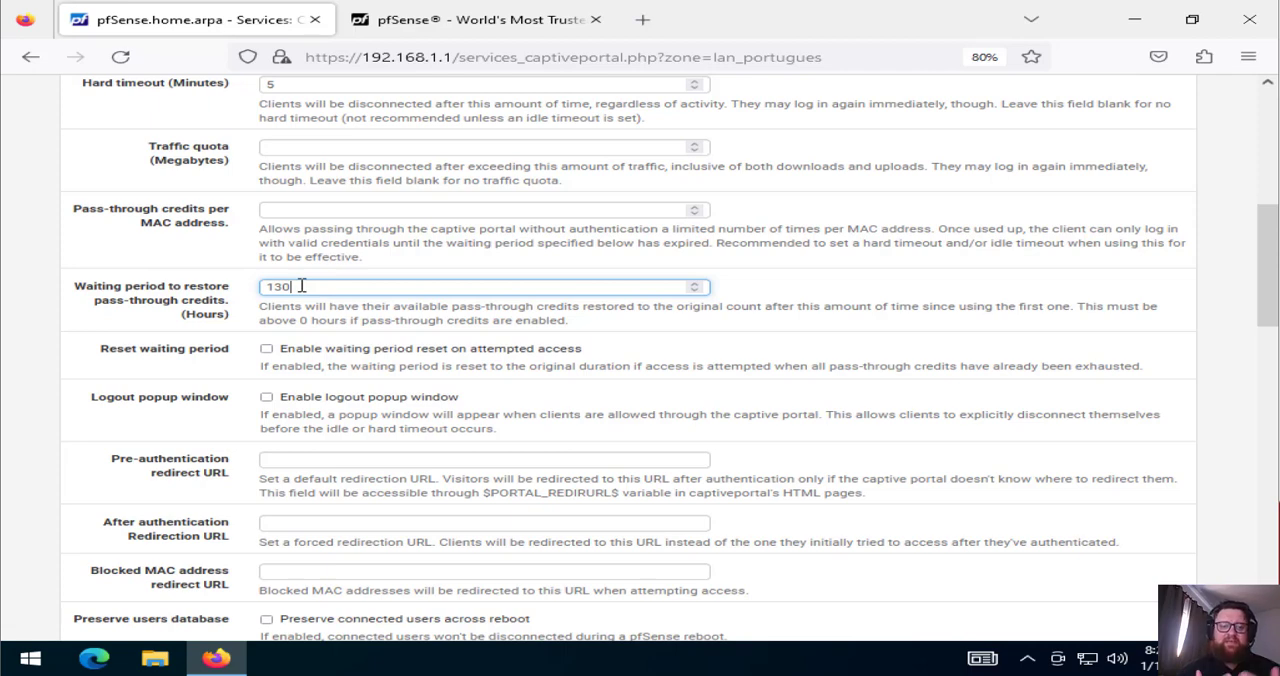
key(BackSpace)
key(BackSpace)
key(BackSpace)
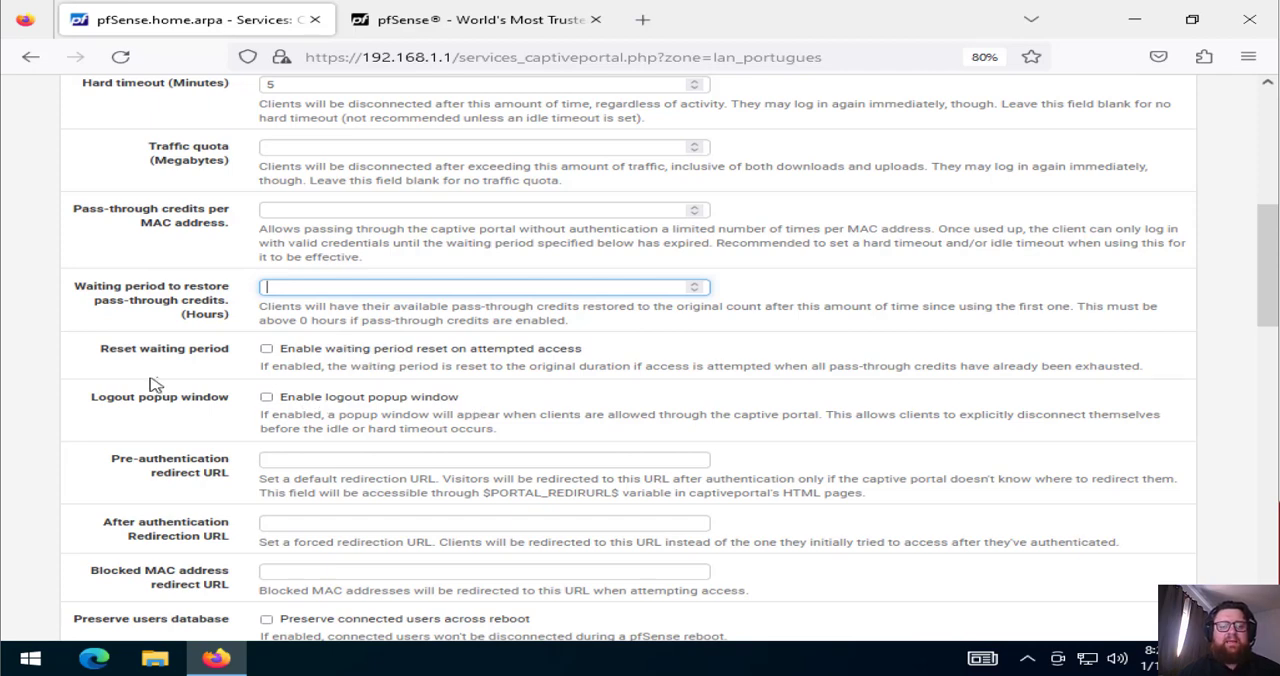
click(266, 398)
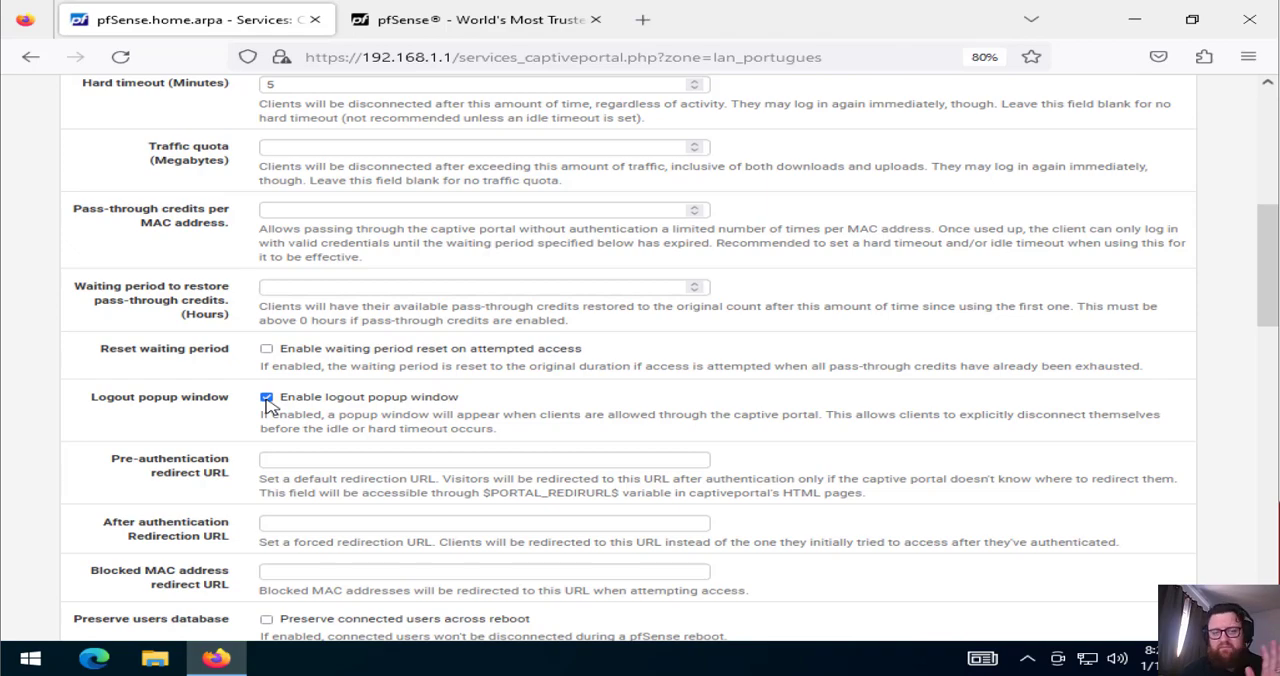
click(266, 398)
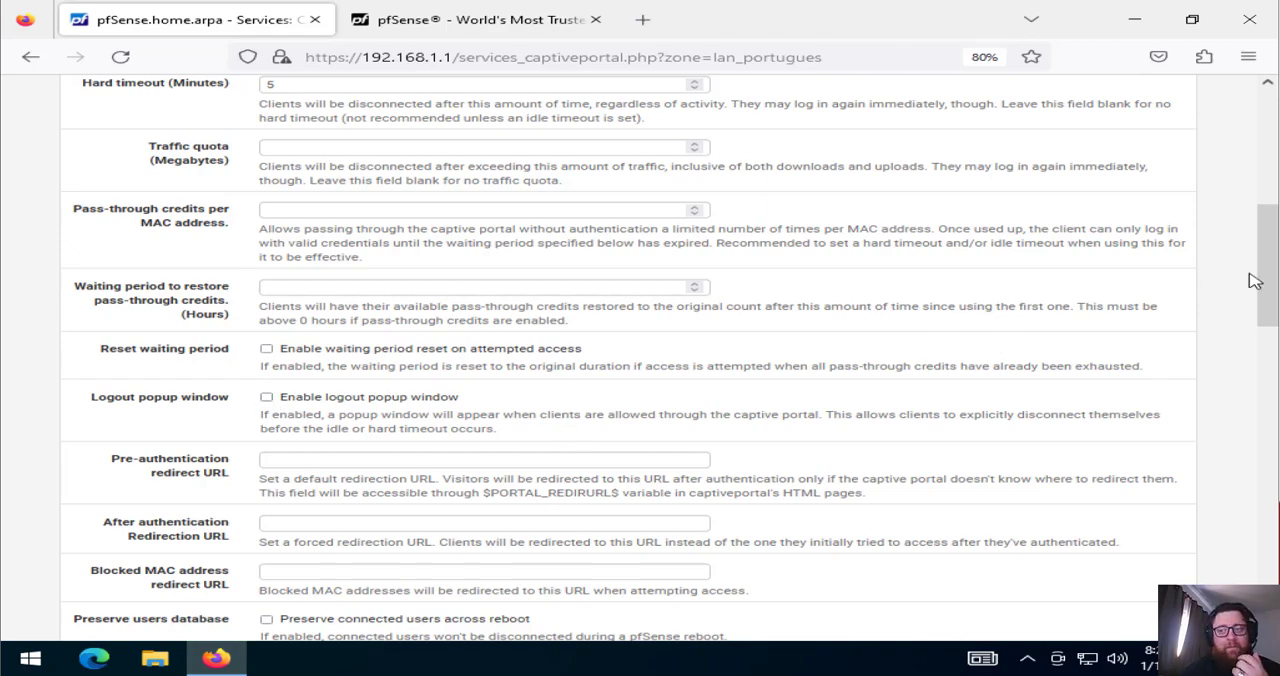
scroll(1255, 281, down, 3)
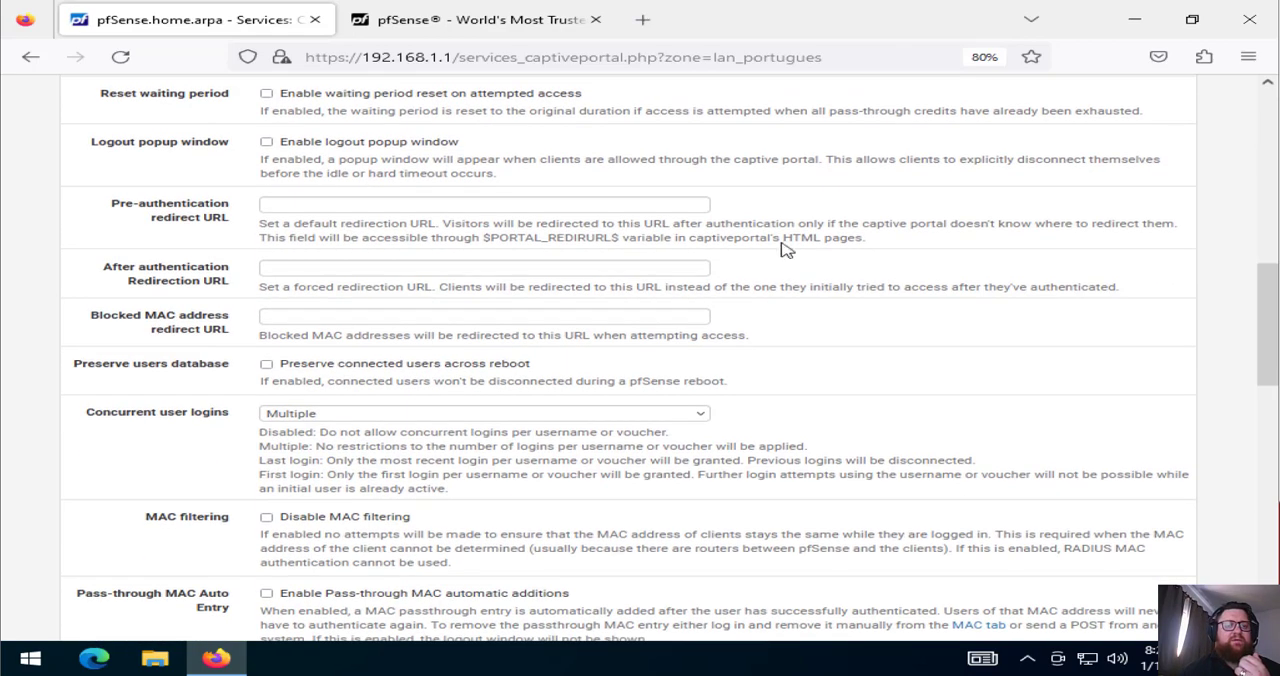
click(307, 210)
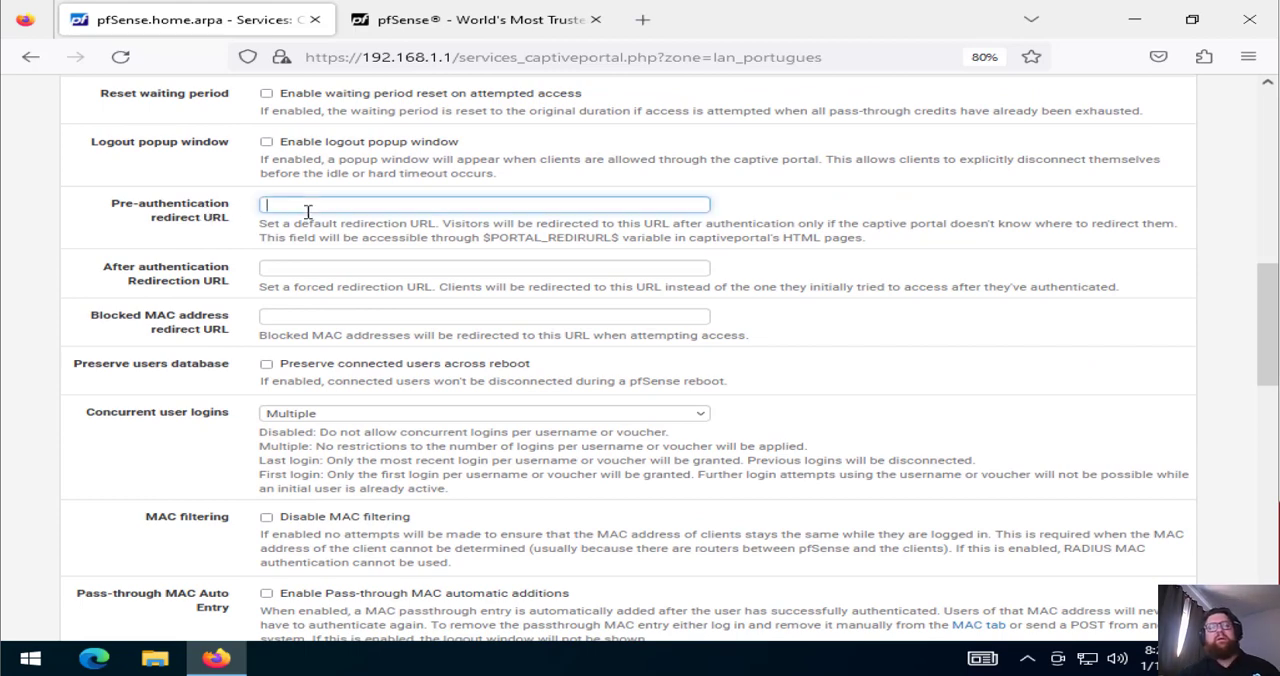
click(307, 208)
click(358, 223)
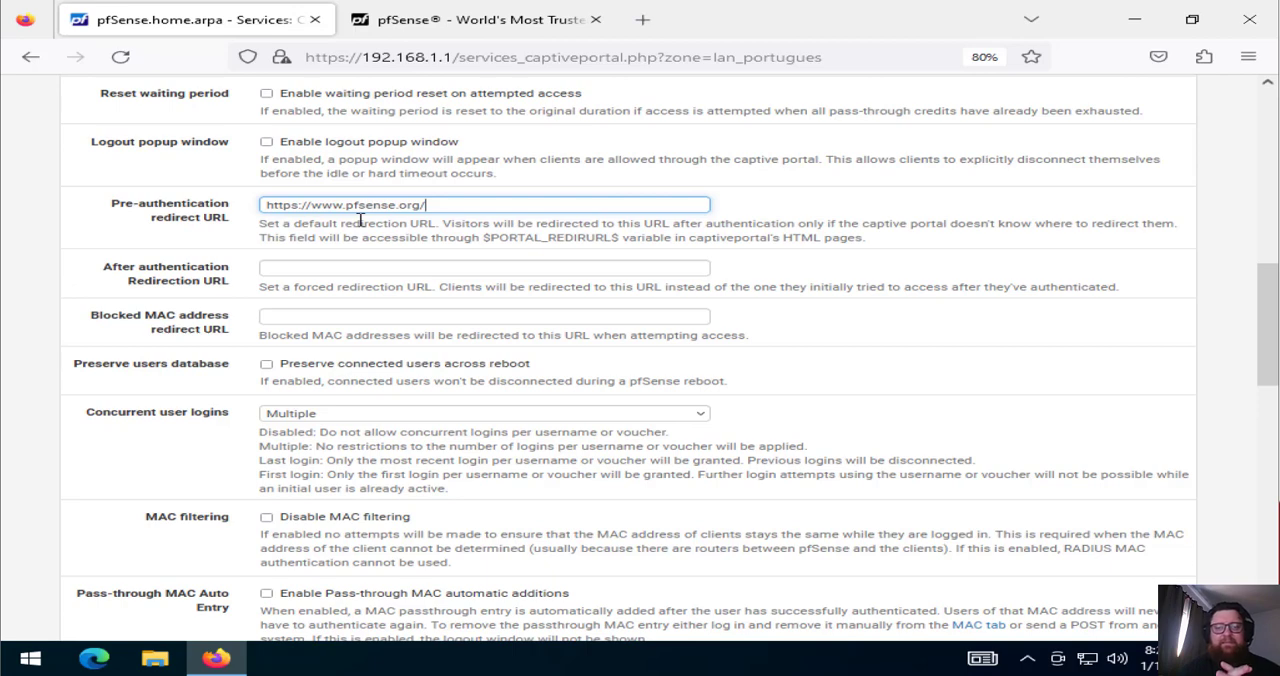
drag(429, 206, 150, 280)
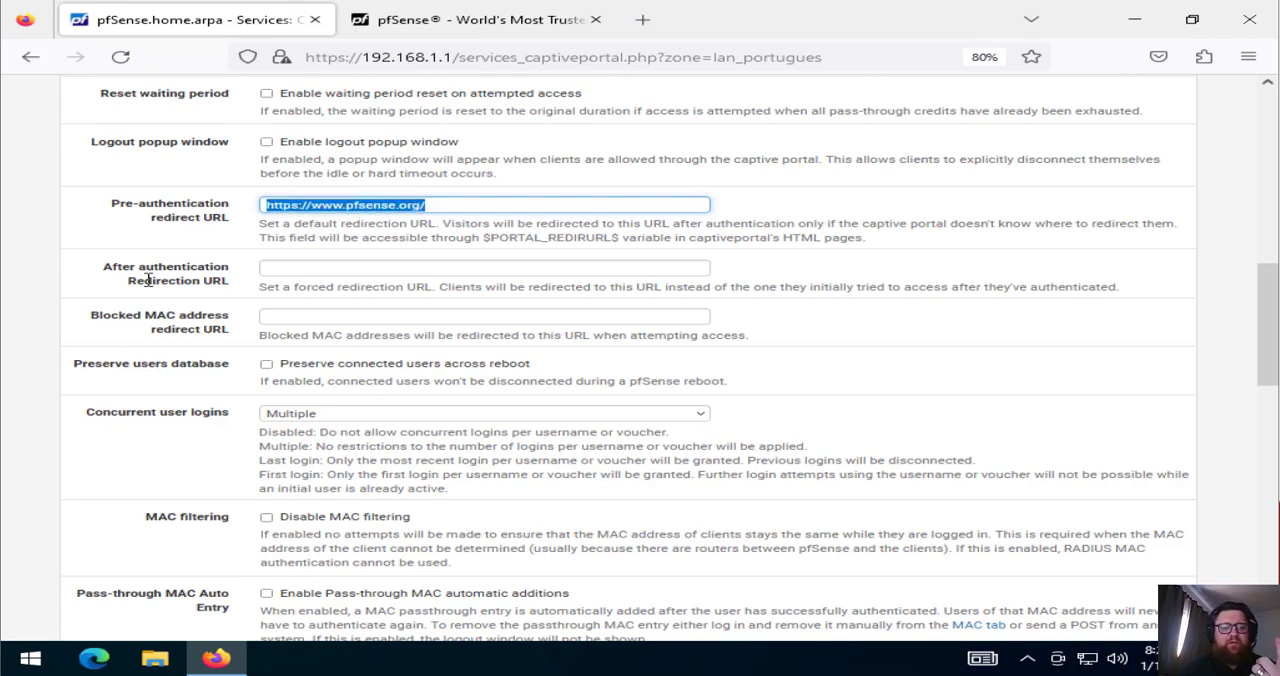
text(https://www.pfsense.org/)
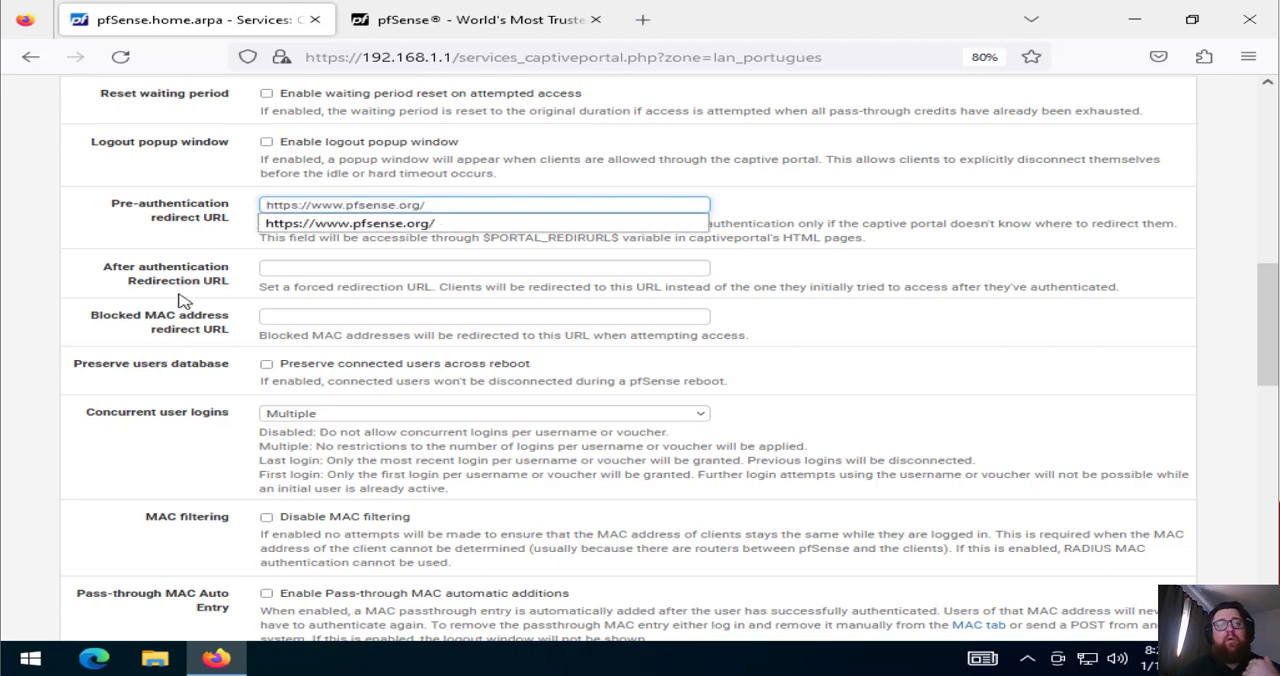
click(271, 268)
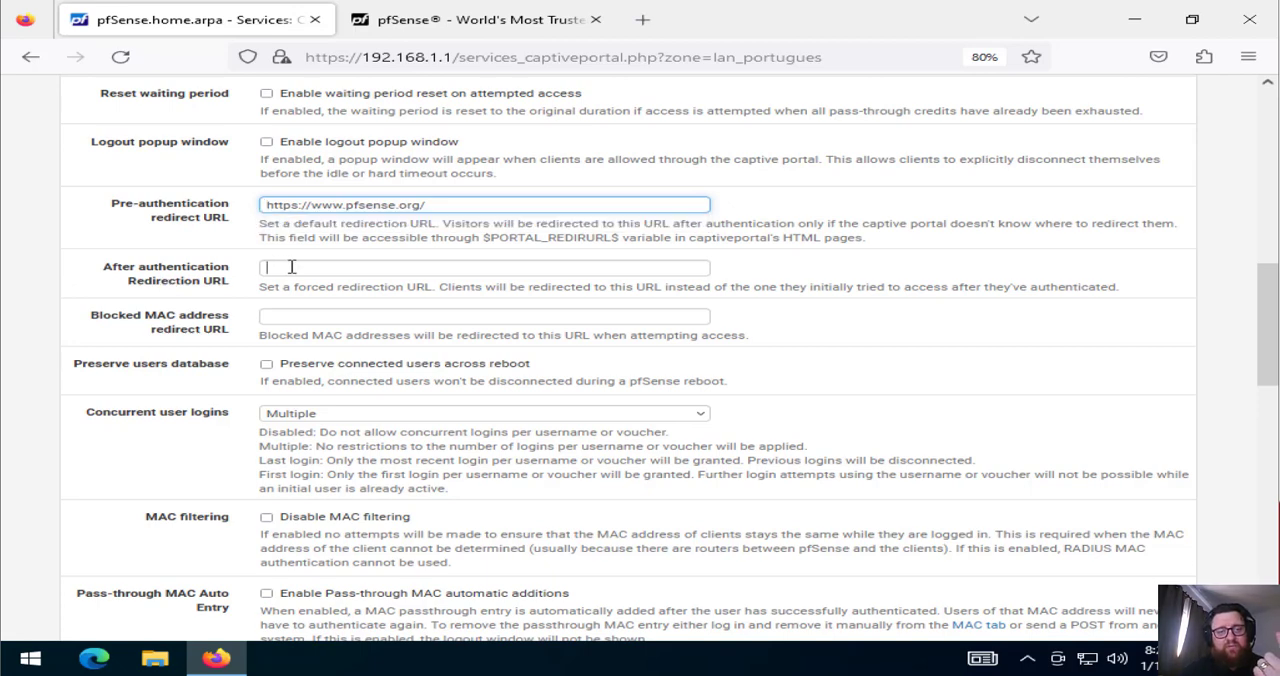
click(291, 267)
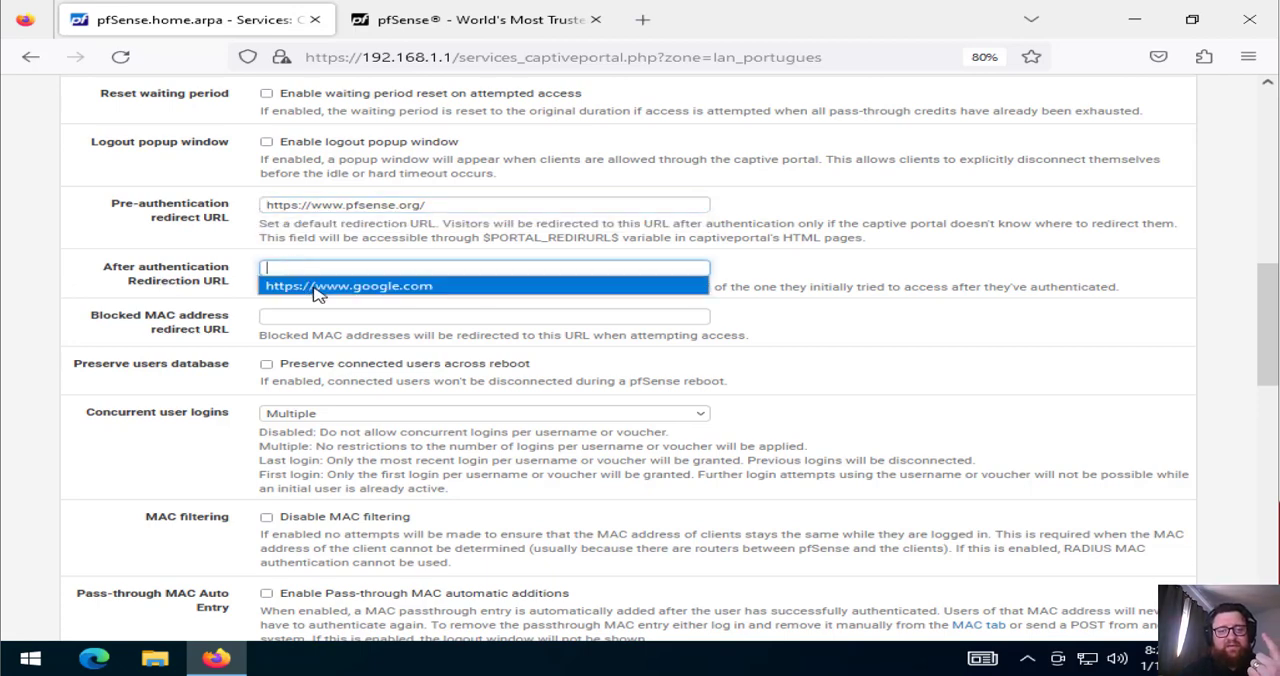
click(314, 288)
double_click(443, 207)
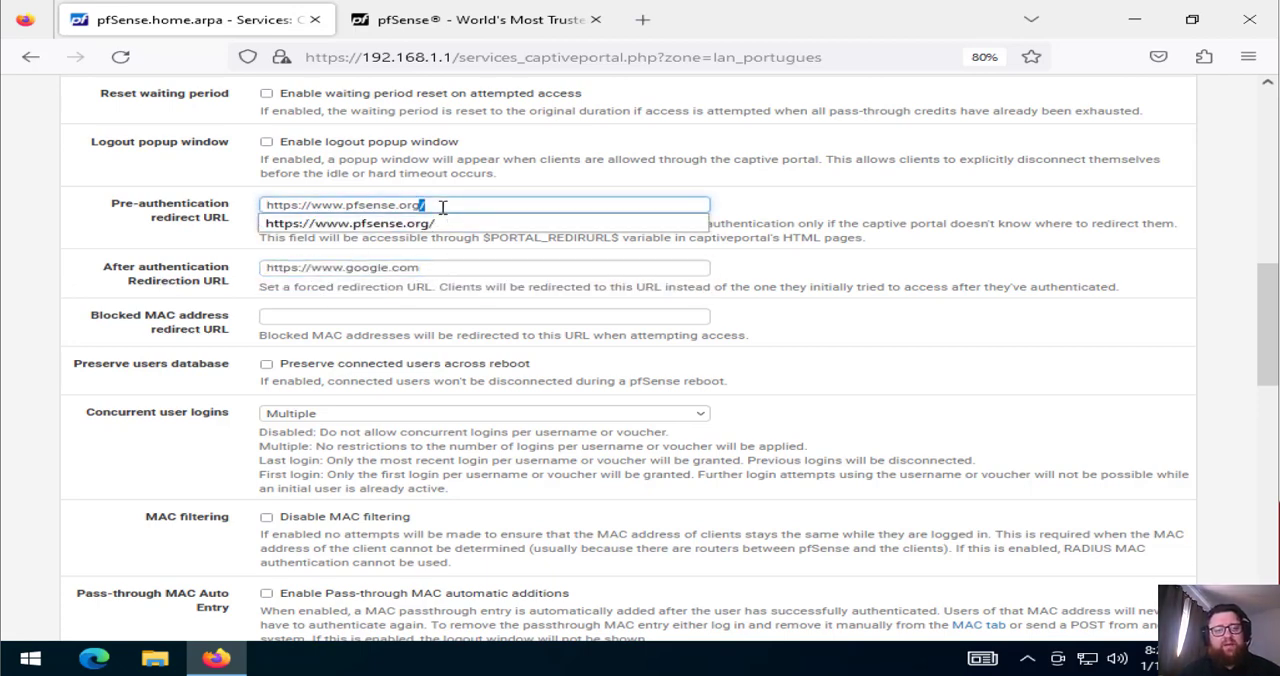
double_click(443, 207)
double_click(443, 207)
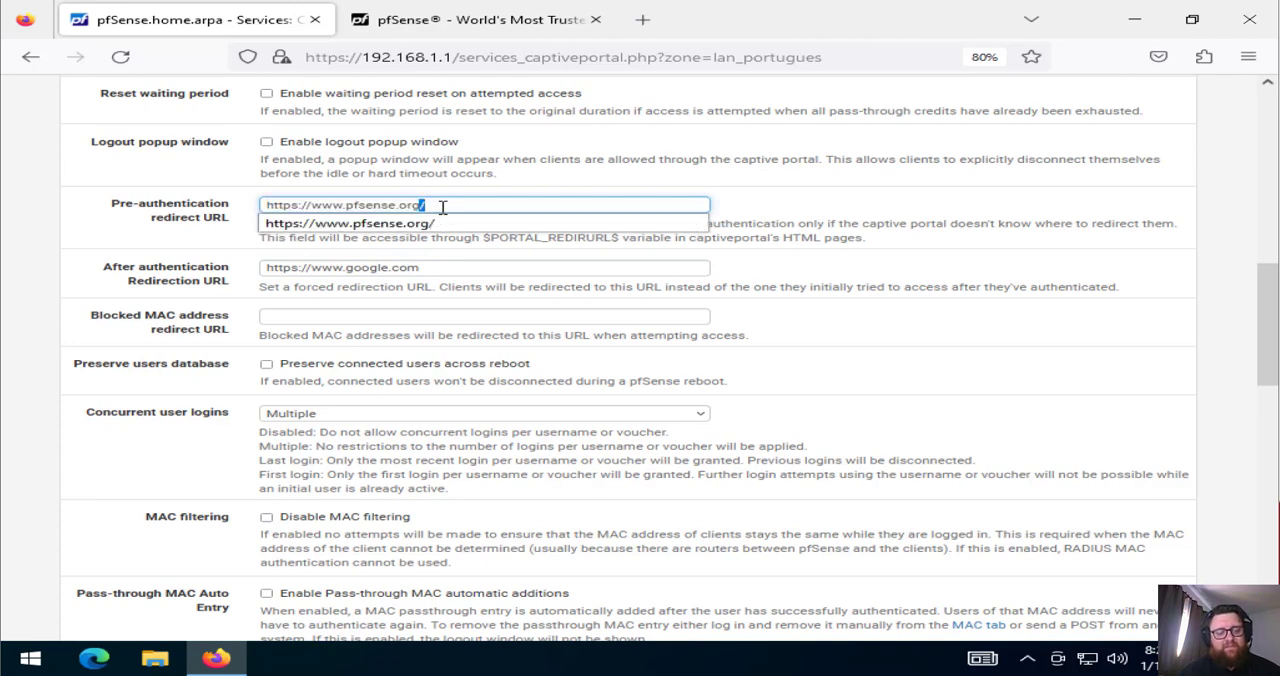
triple_click(447, 268)
key(BackSpace)
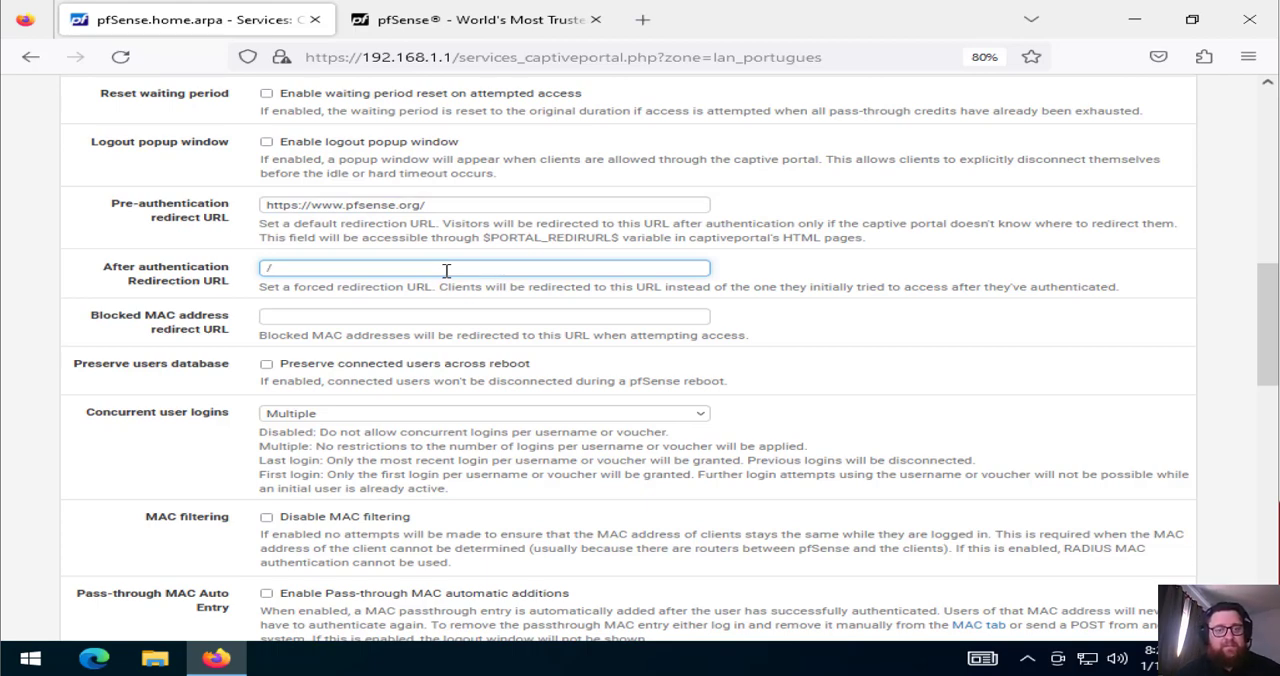
text(https)
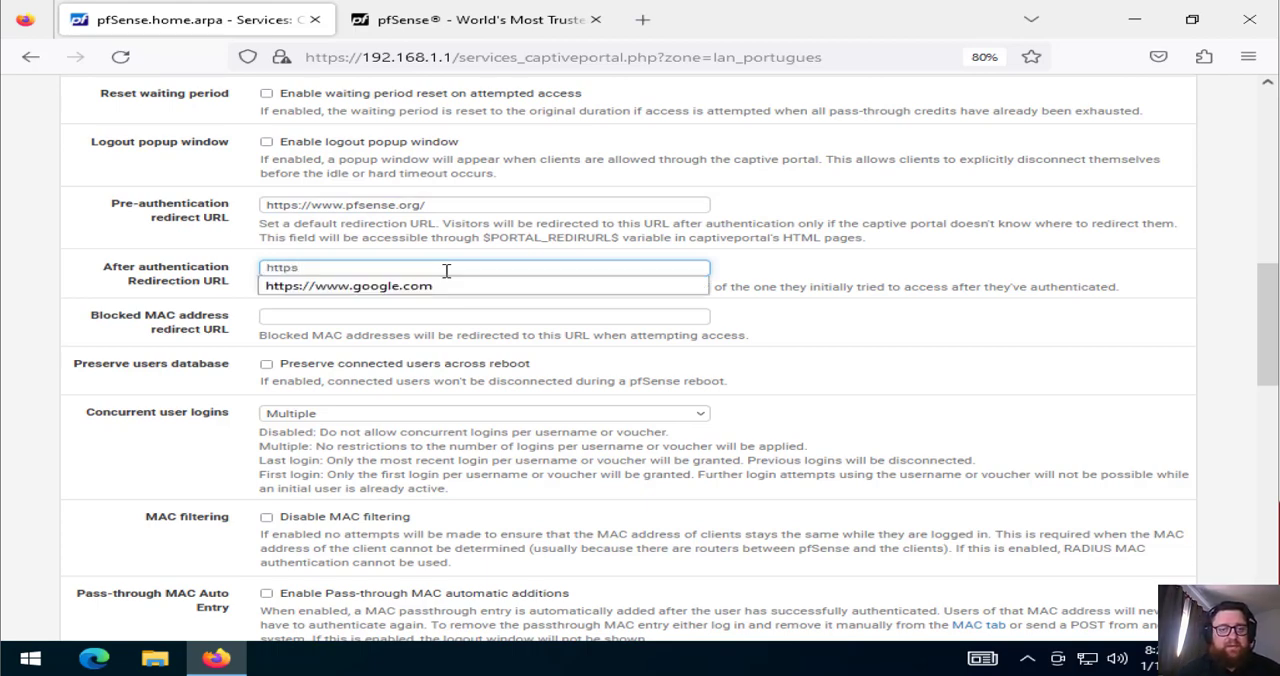
text(://pfse)
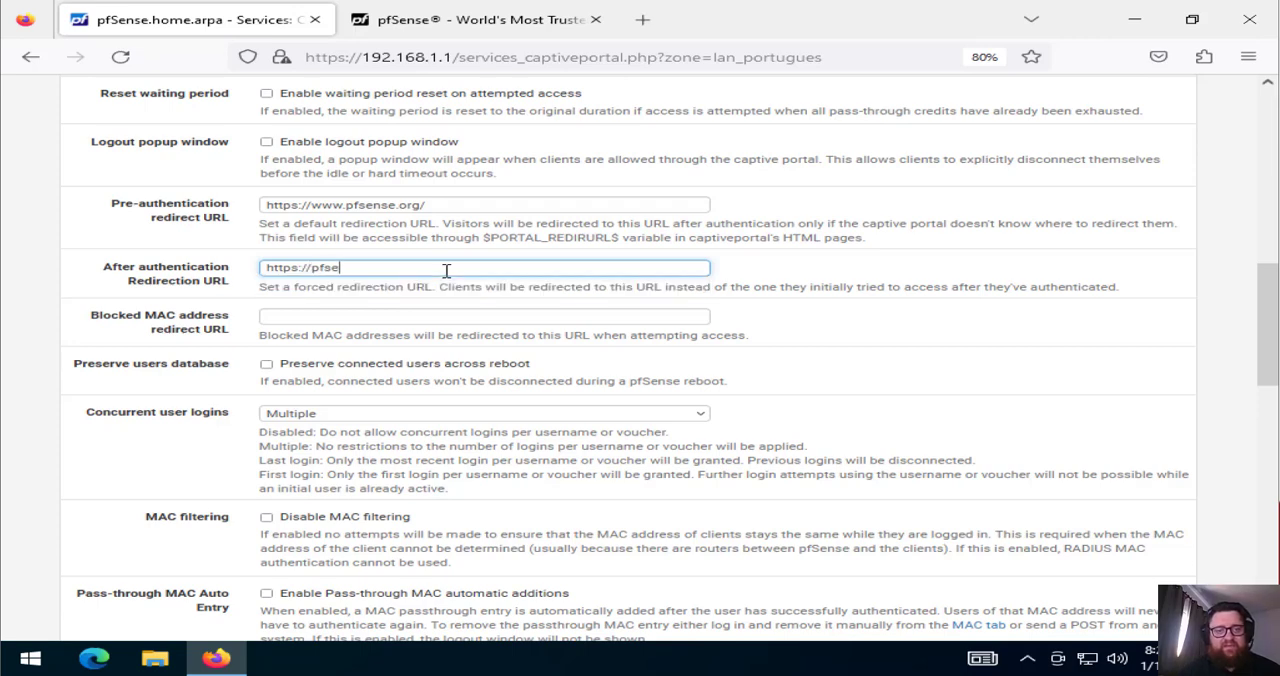
text(nse.org/)
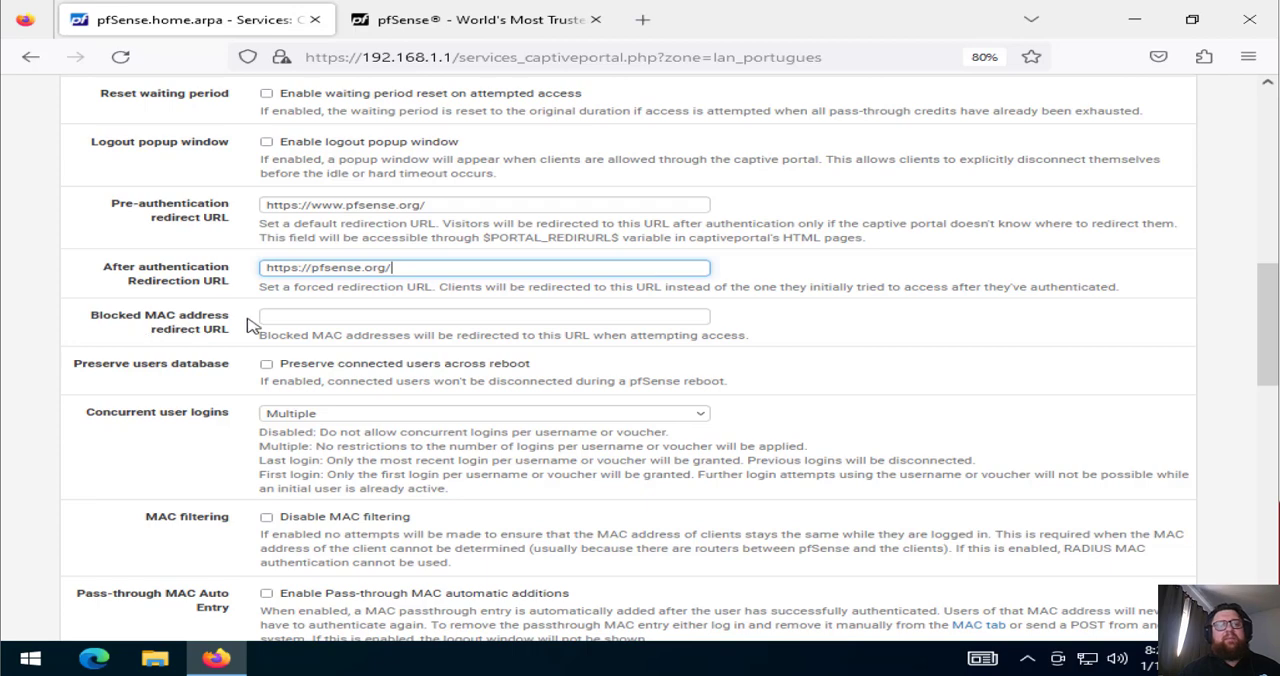
Review the Concurrent user logins choices and the descriptions of the Multiple, Last login and First login modes
click(294, 316)
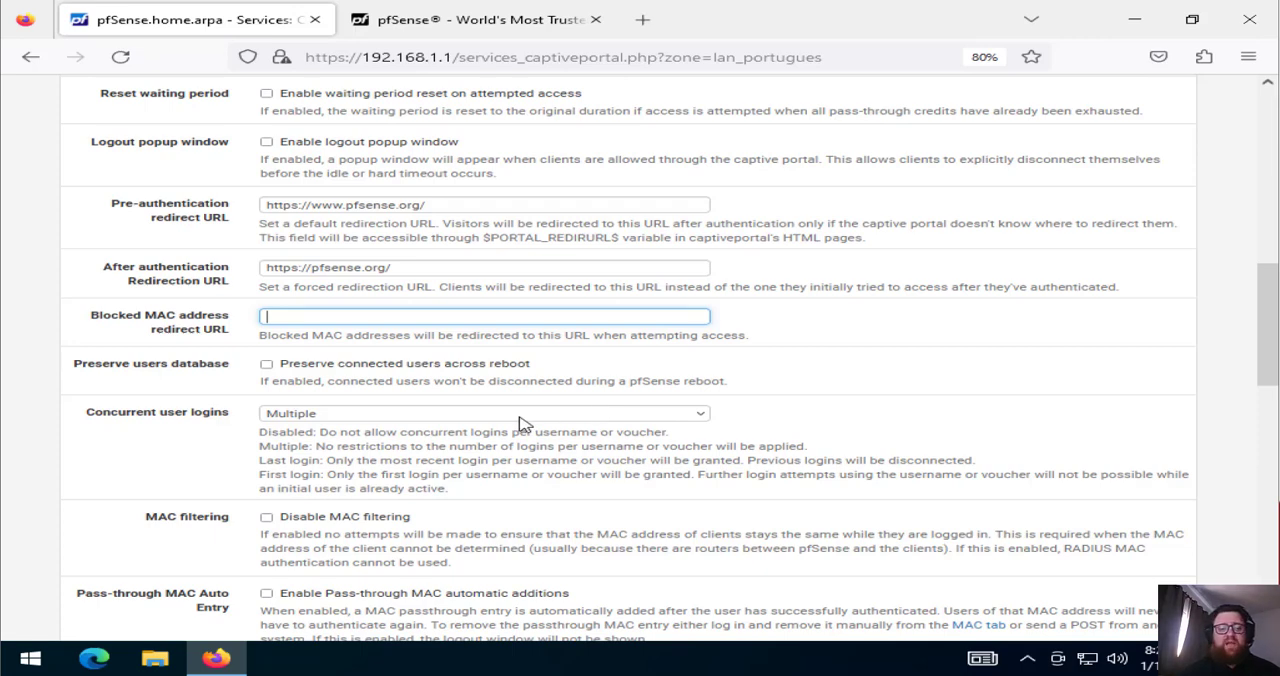
drag(155, 411, 220, 411)
click(219, 411)
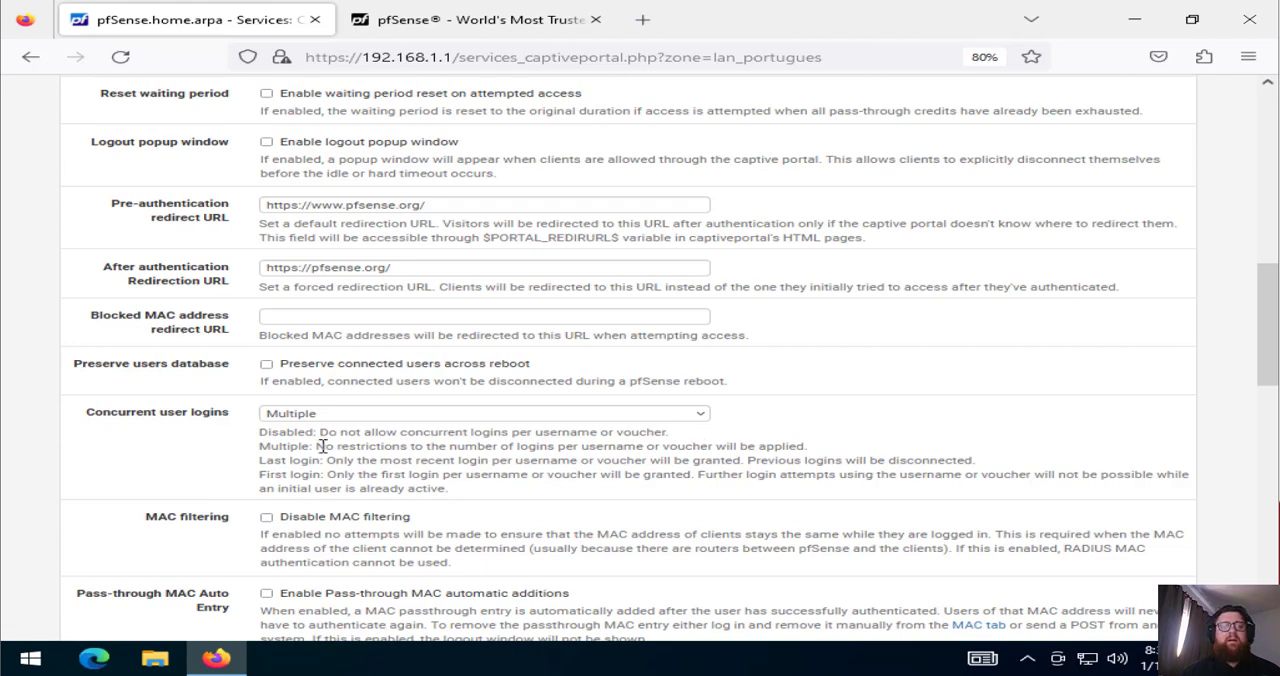
drag(311, 446, 549, 448)
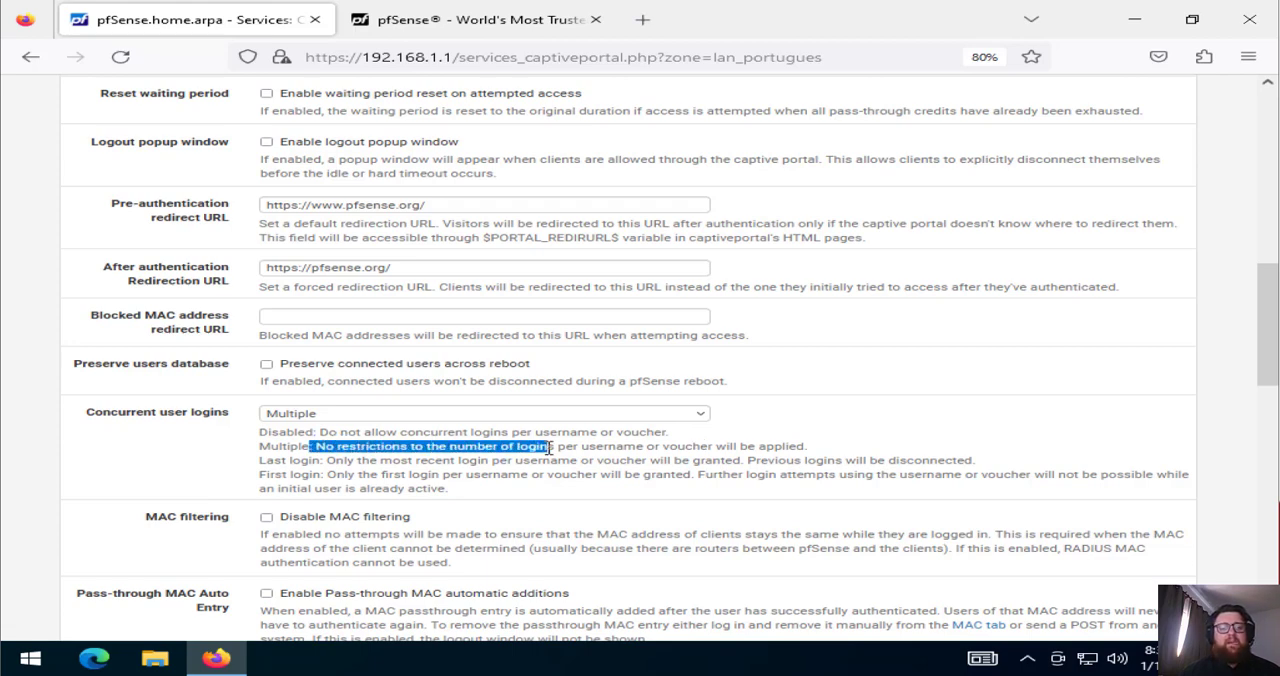
click(549, 448)
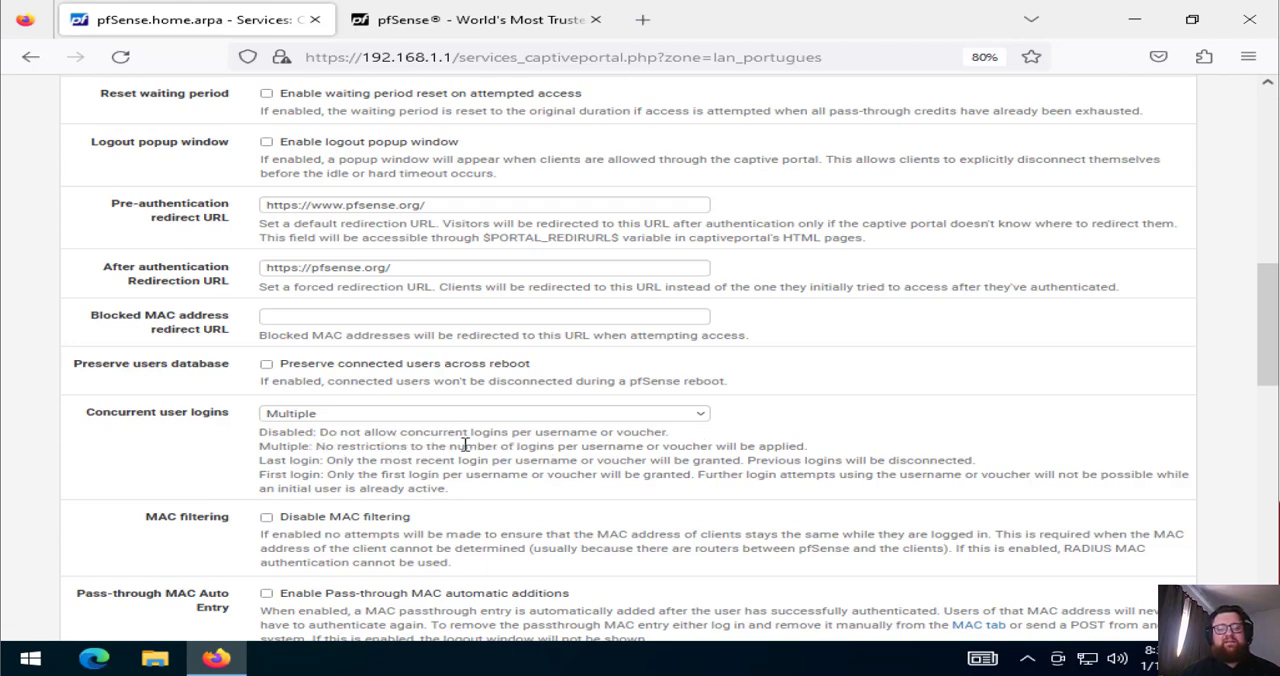
drag(449, 446, 811, 442)
click(810, 442)
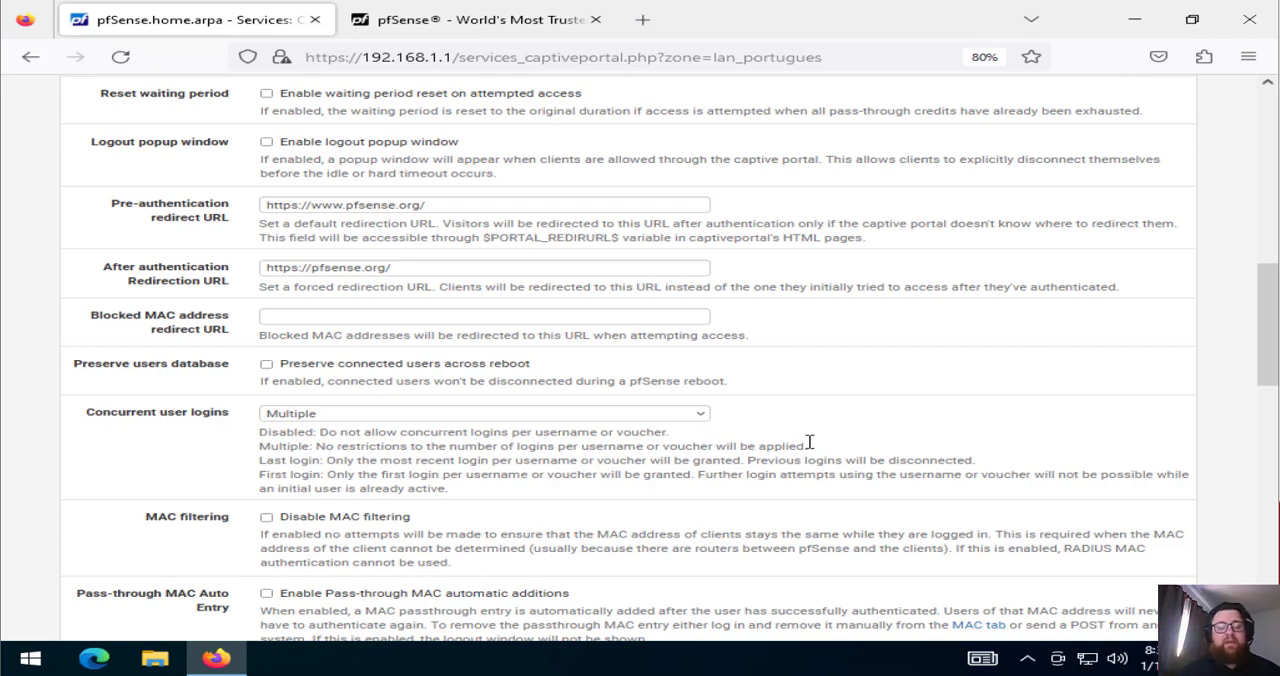
click(660, 418)
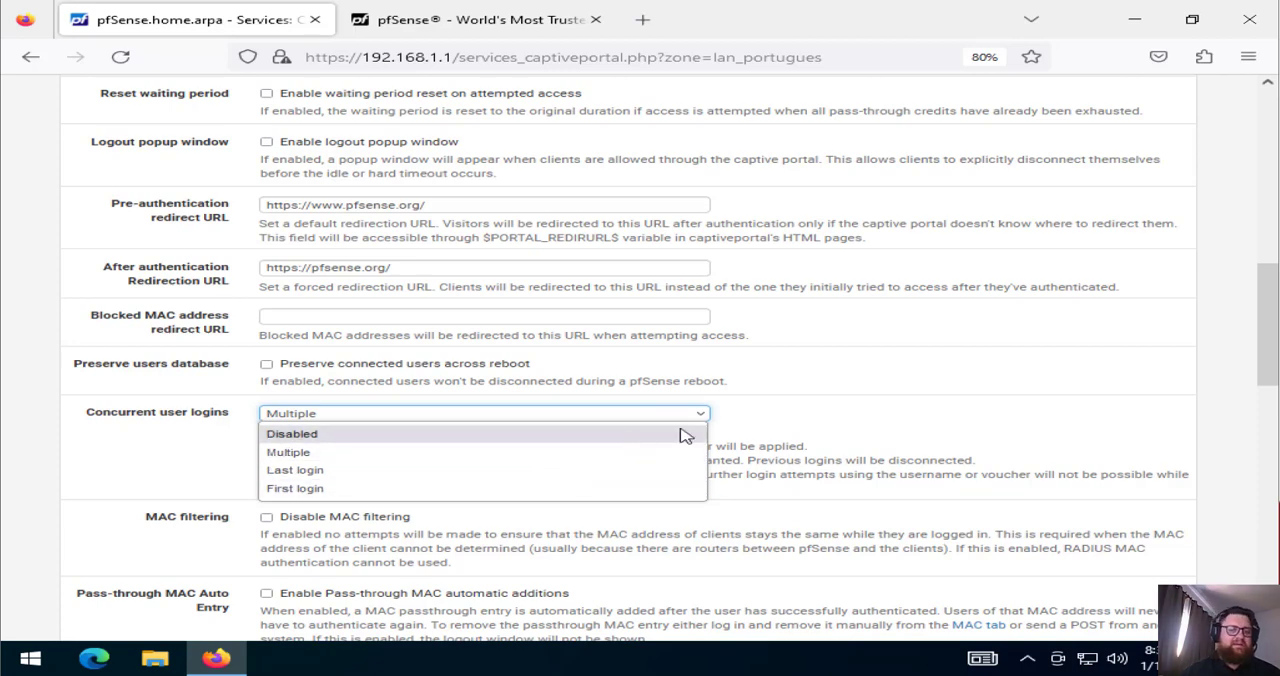
click(810, 420)
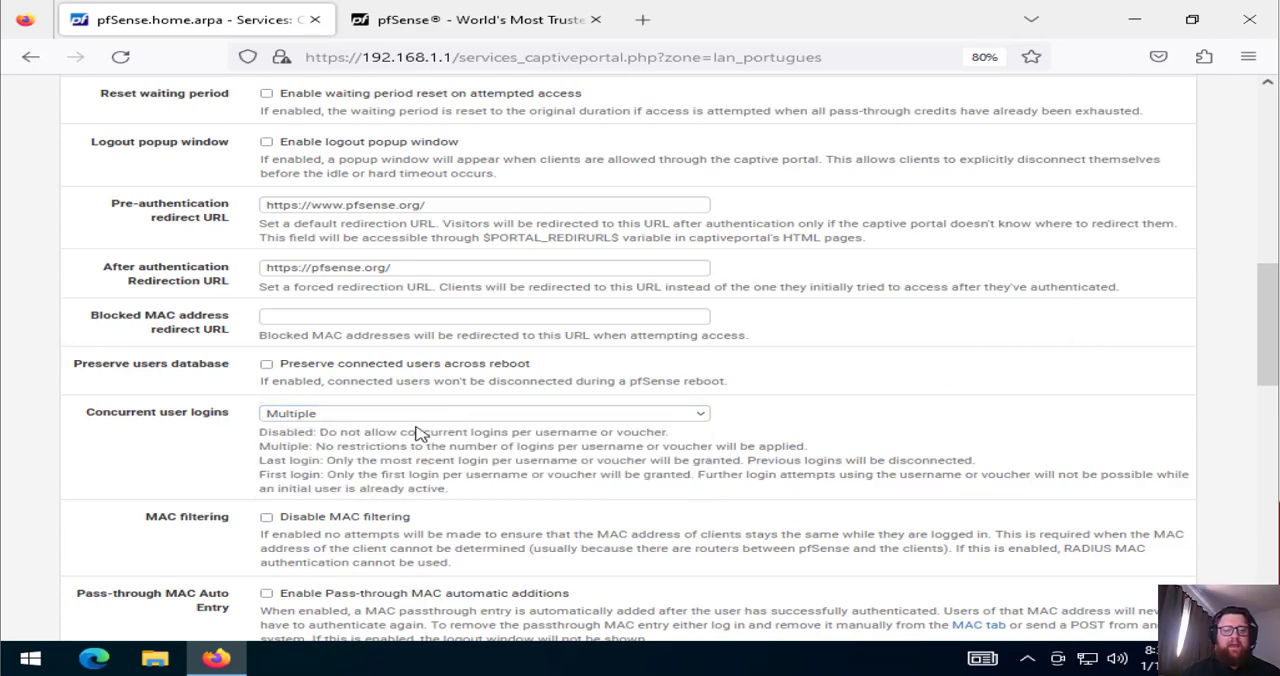
drag(327, 462, 946, 477)
click(595, 464)
click(733, 456)
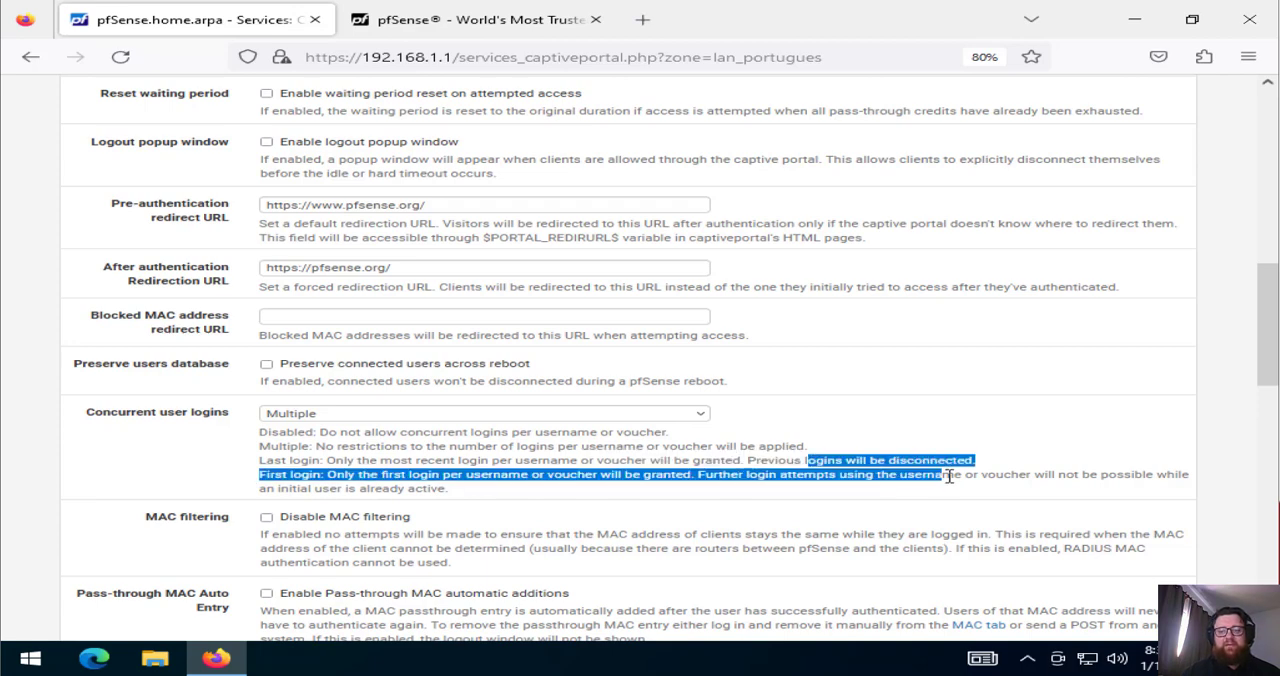
click(948, 476)
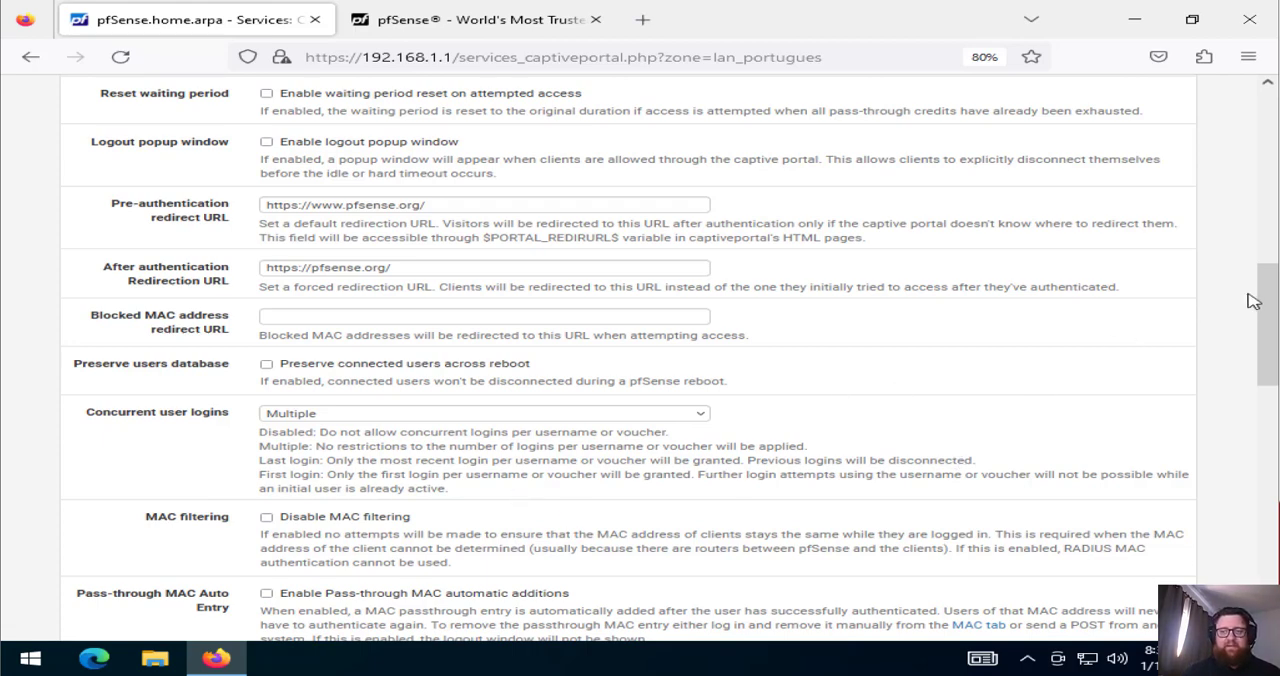
Try the option that disables MAC filtering, and revert it
drag(1265, 302, 1262, 380)
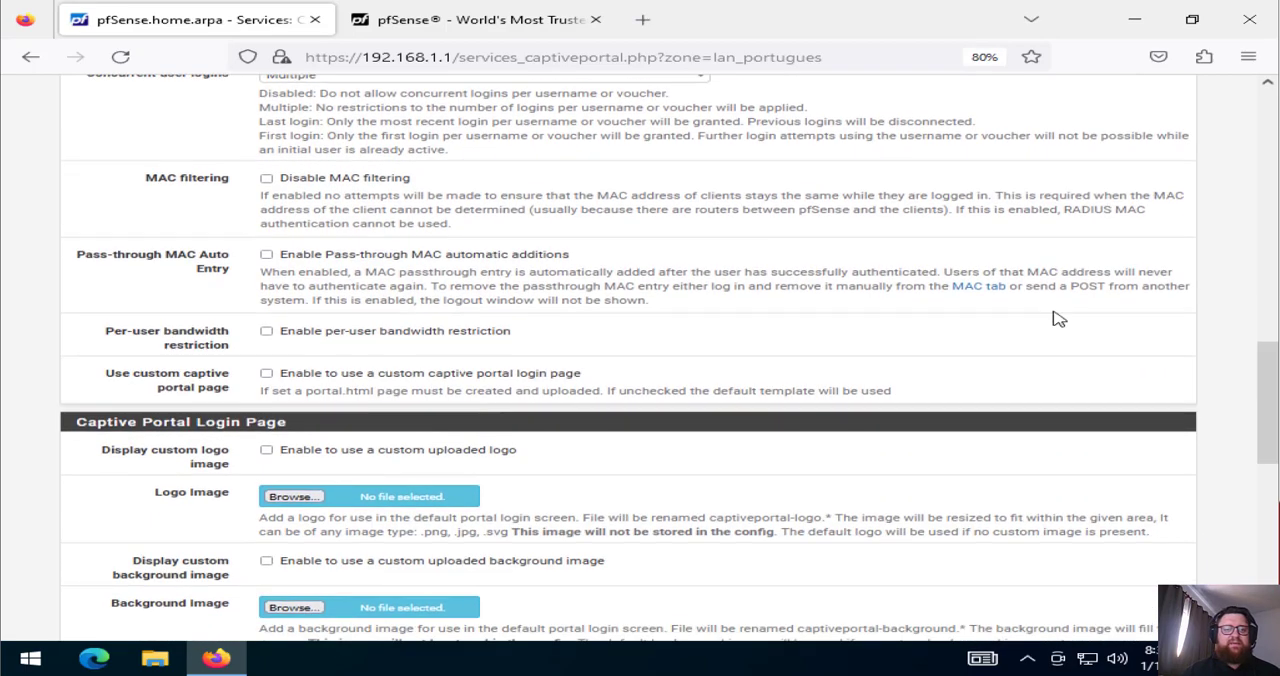
click(267, 180)
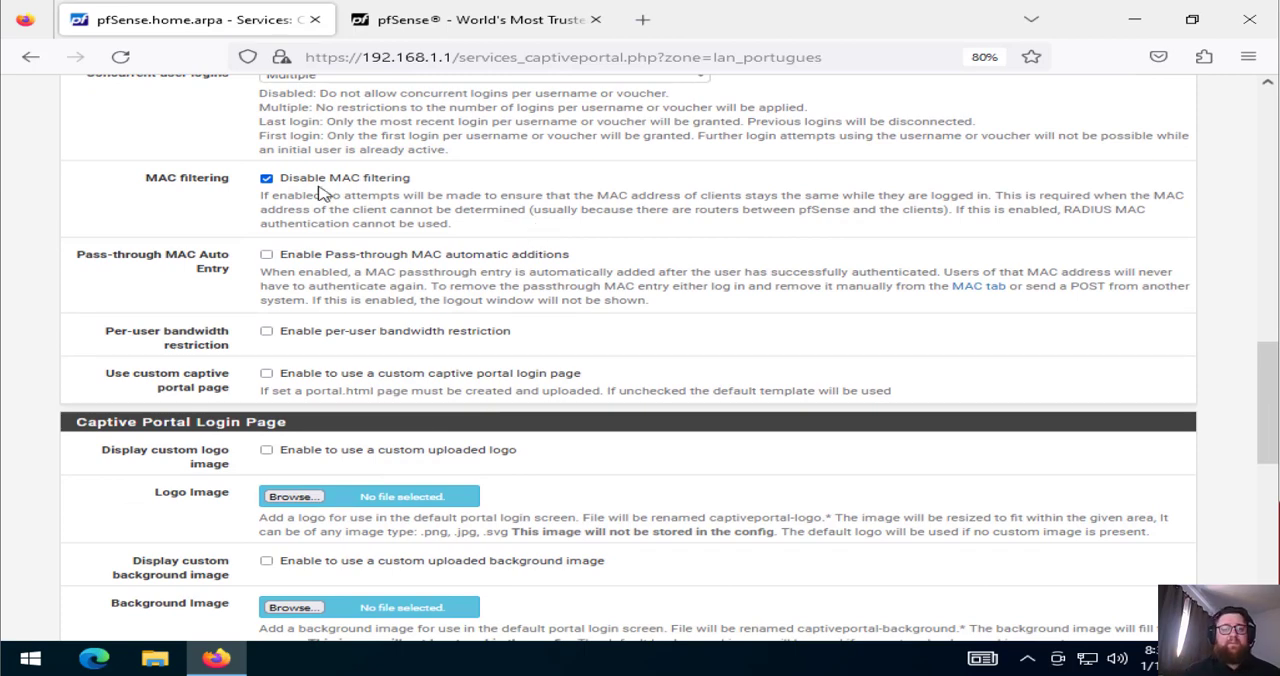
click(267, 181)
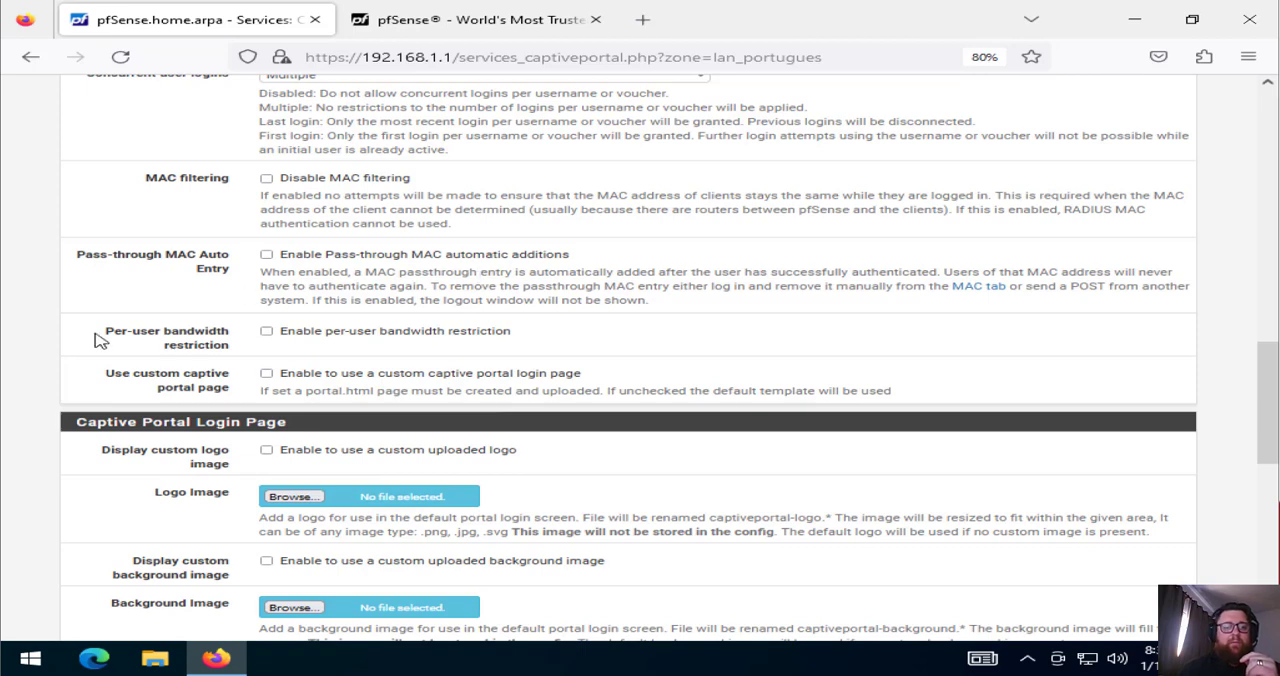
Enable per-user bandwidth restriction with a default download of 512 Kbit/s and a default upload of 256 Kbit/s
click(267, 331)
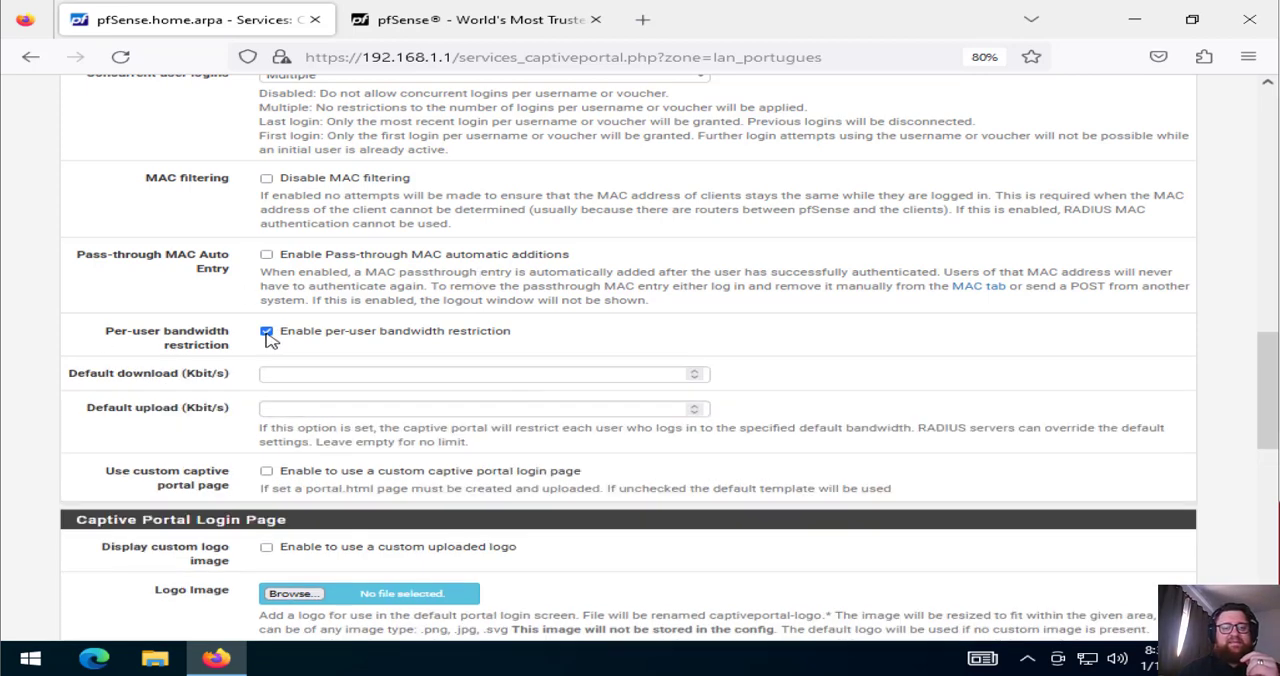
click(390, 376)
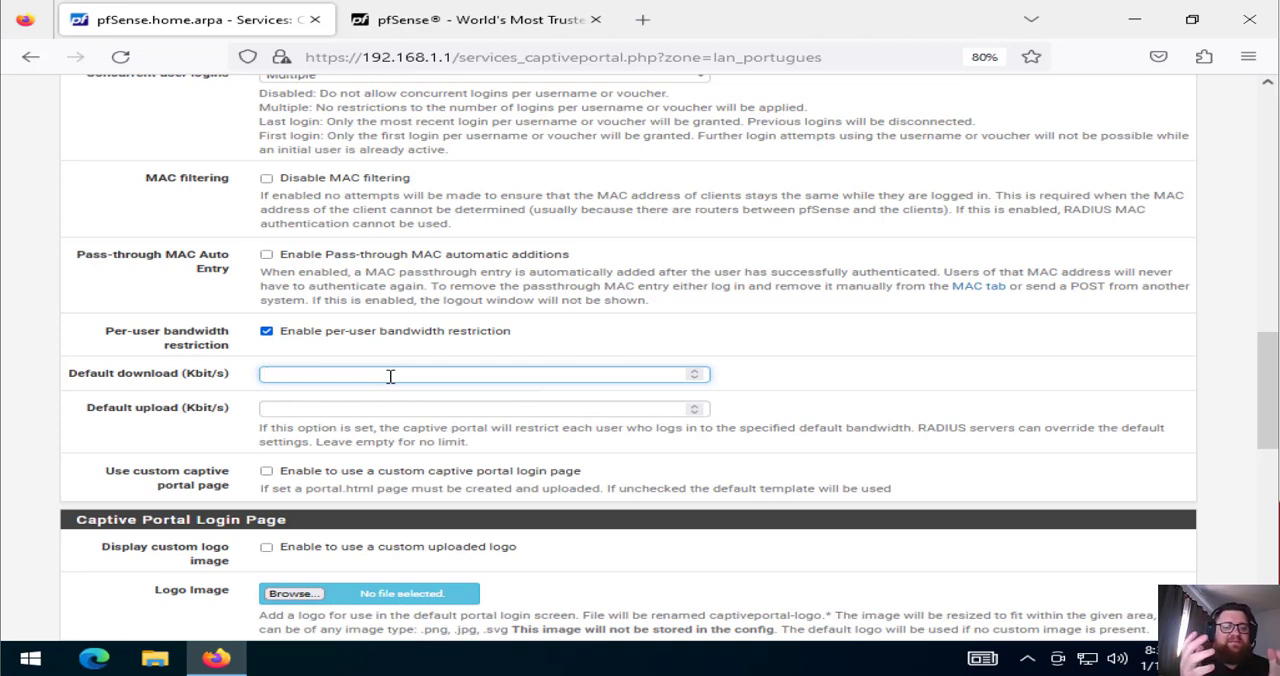
text(5)
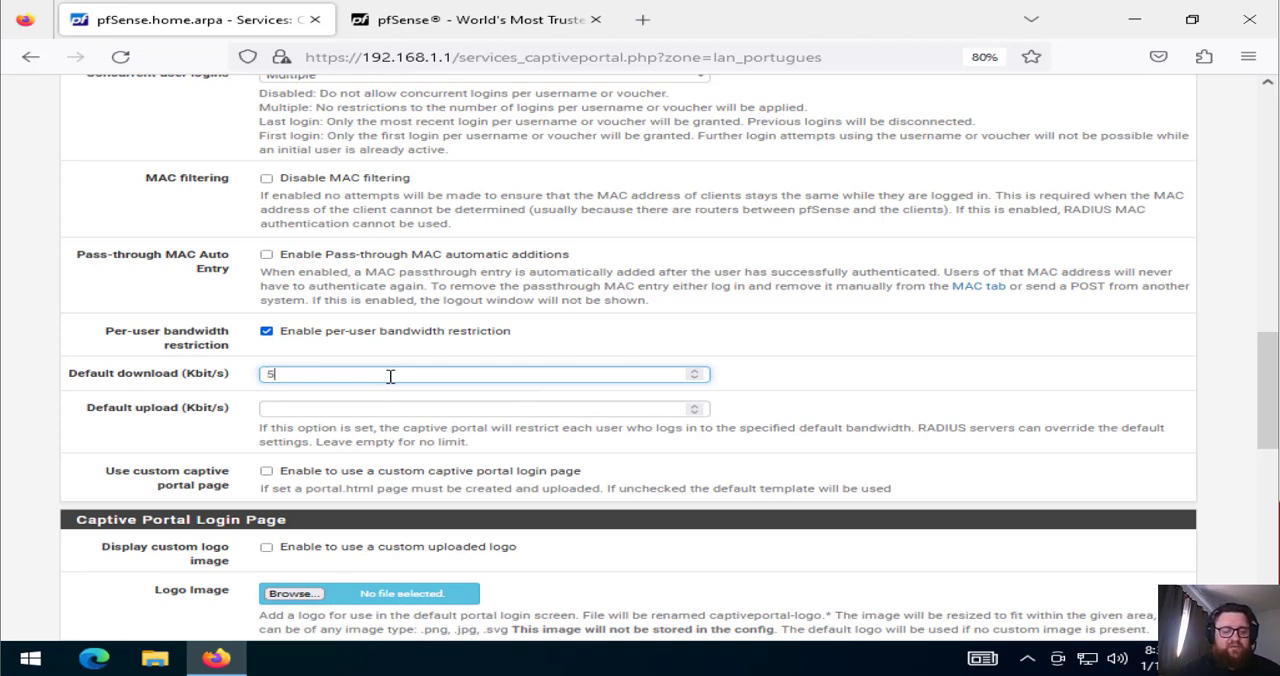
text(12)
key(Tab)
text(2)
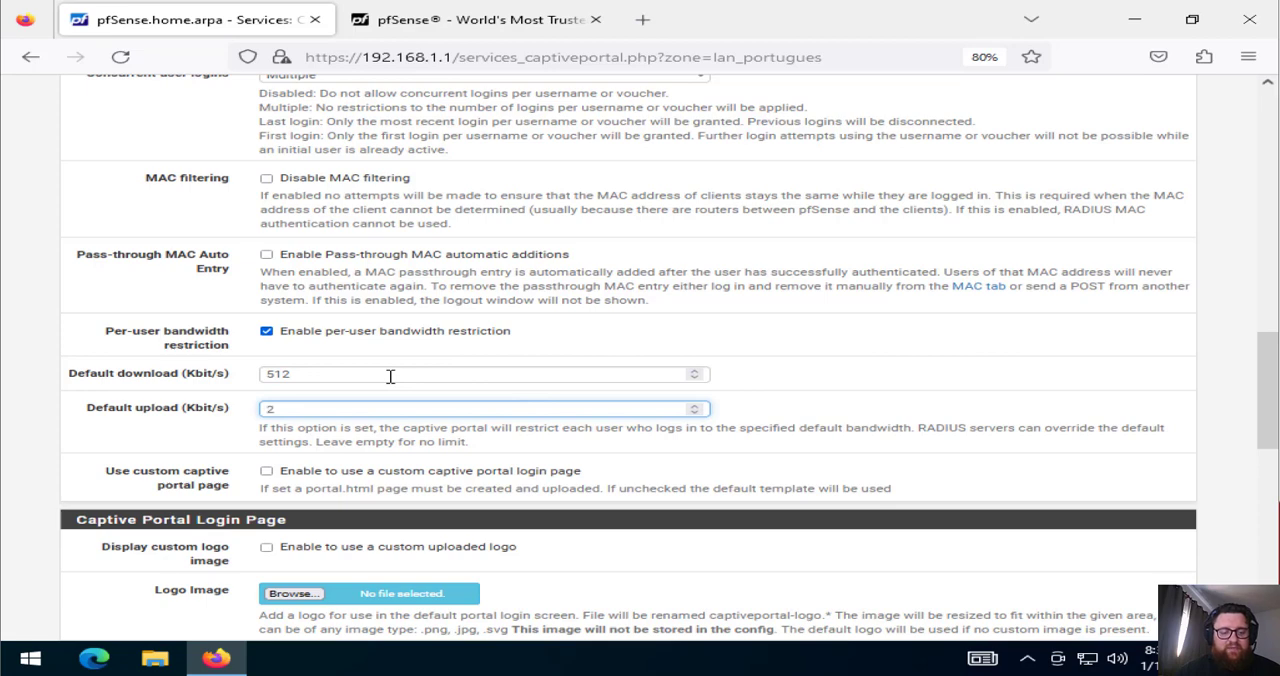
text(56)
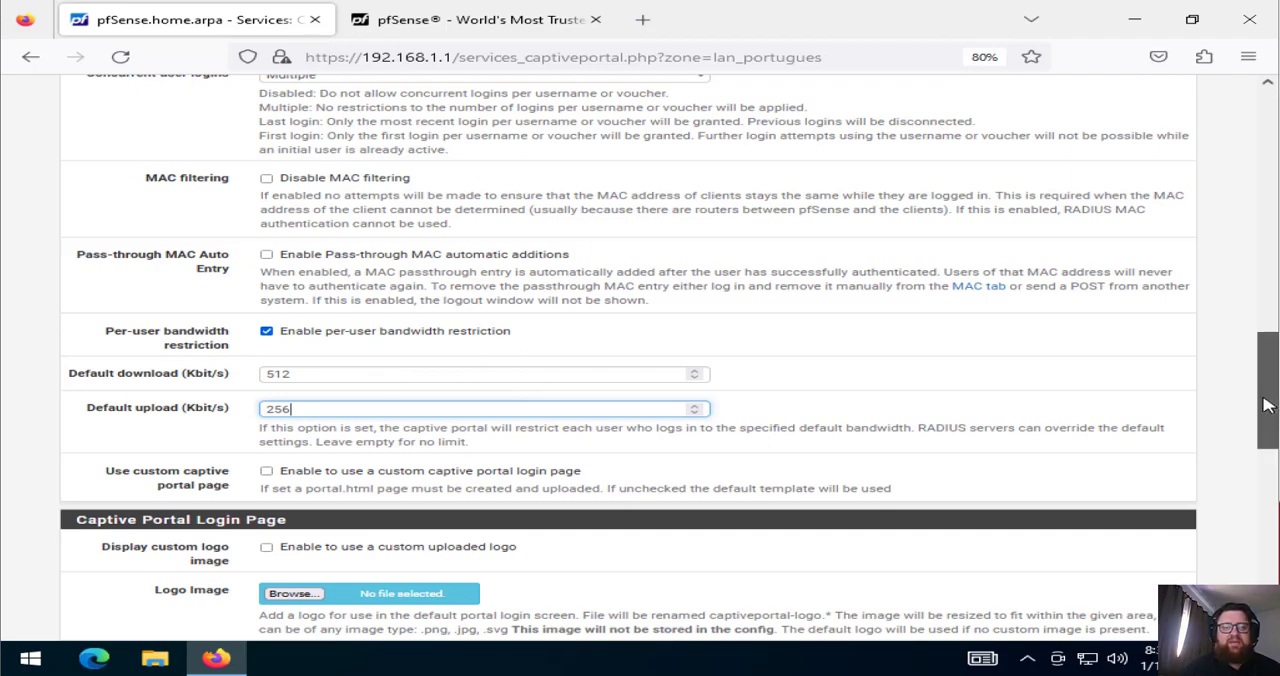
Enable the use of a custom captive portal login page
drag(1266, 403, 1255, 496)
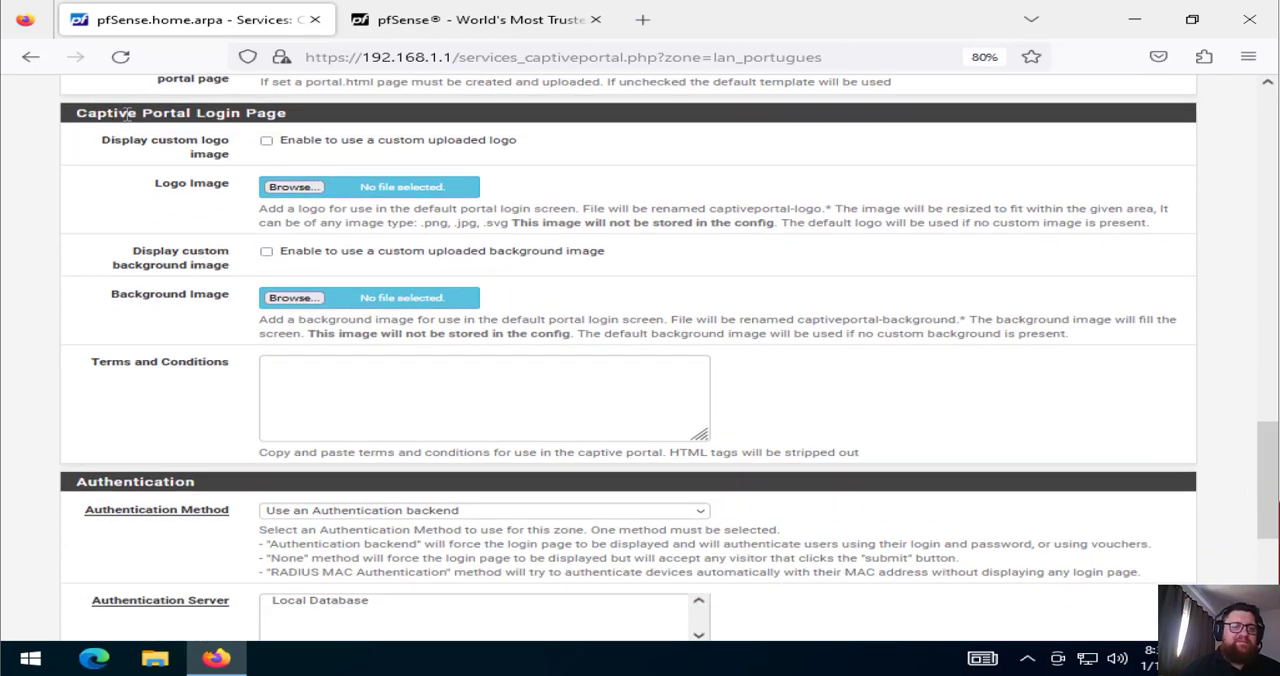
drag(128, 113, 255, 140)
click(255, 140)
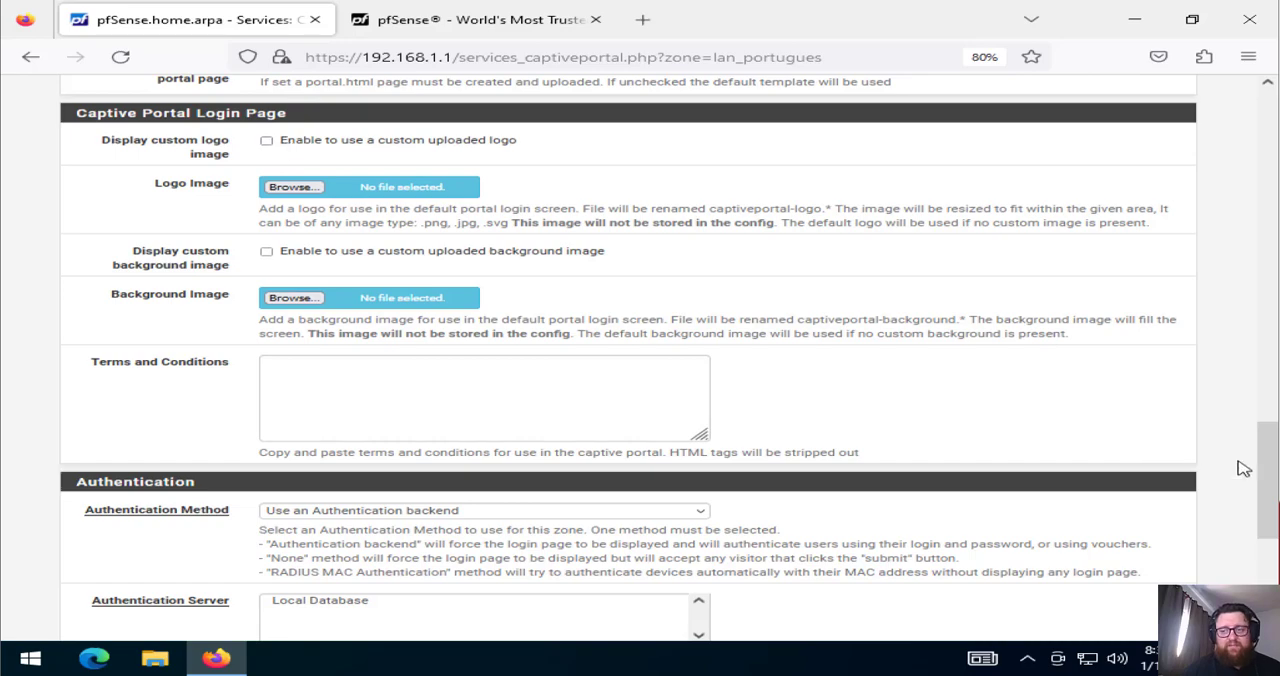
drag(1263, 472, 1263, 438)
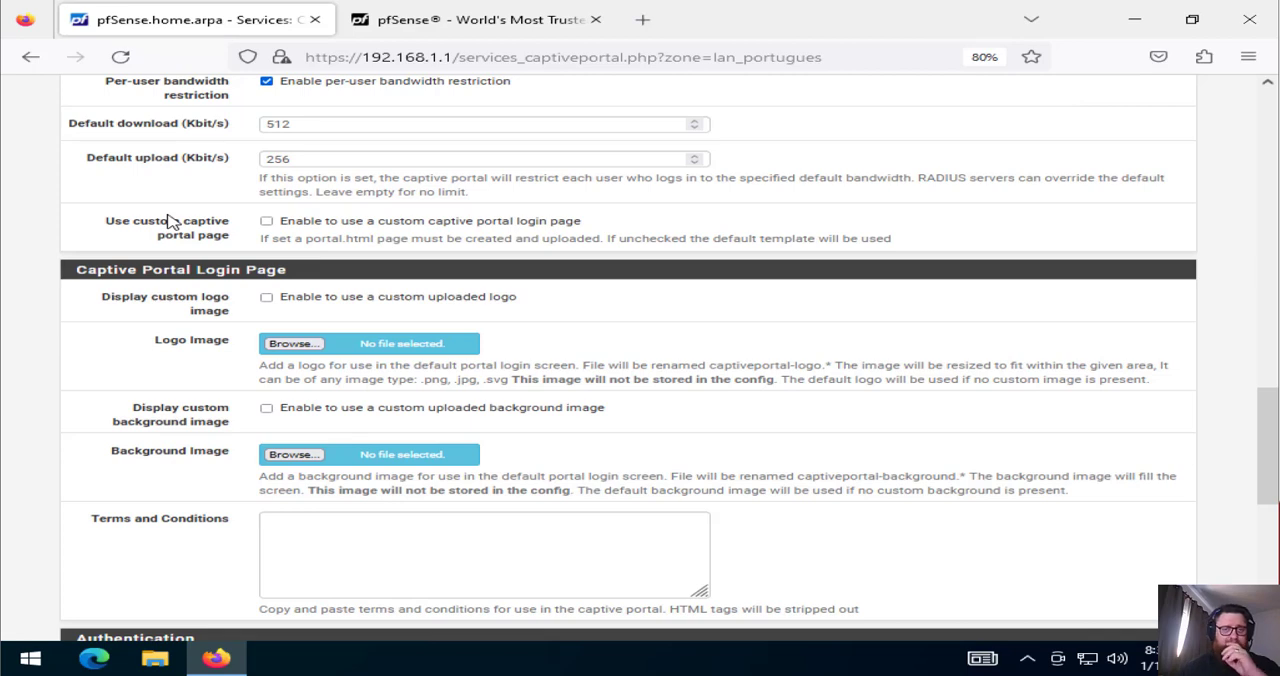
click(266, 221)
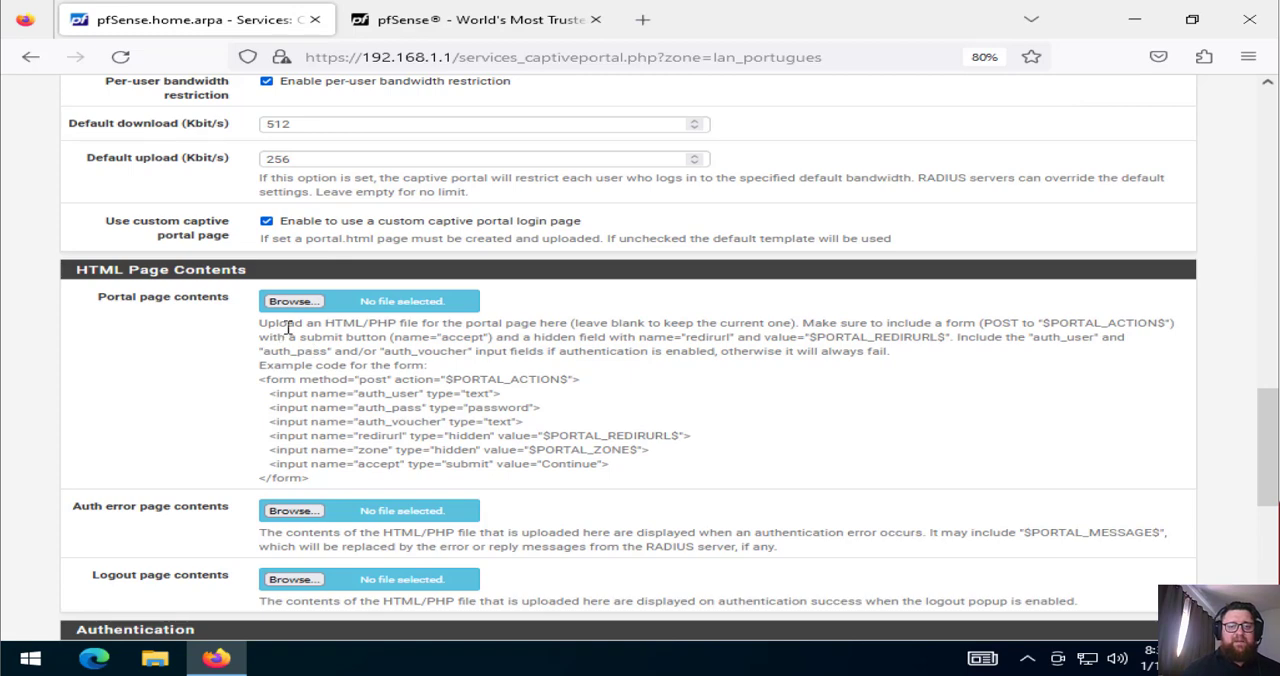
Examine the portal page upload instructions and the example form code for the custom HTML page
drag(287, 324, 624, 320)
click(624, 320)
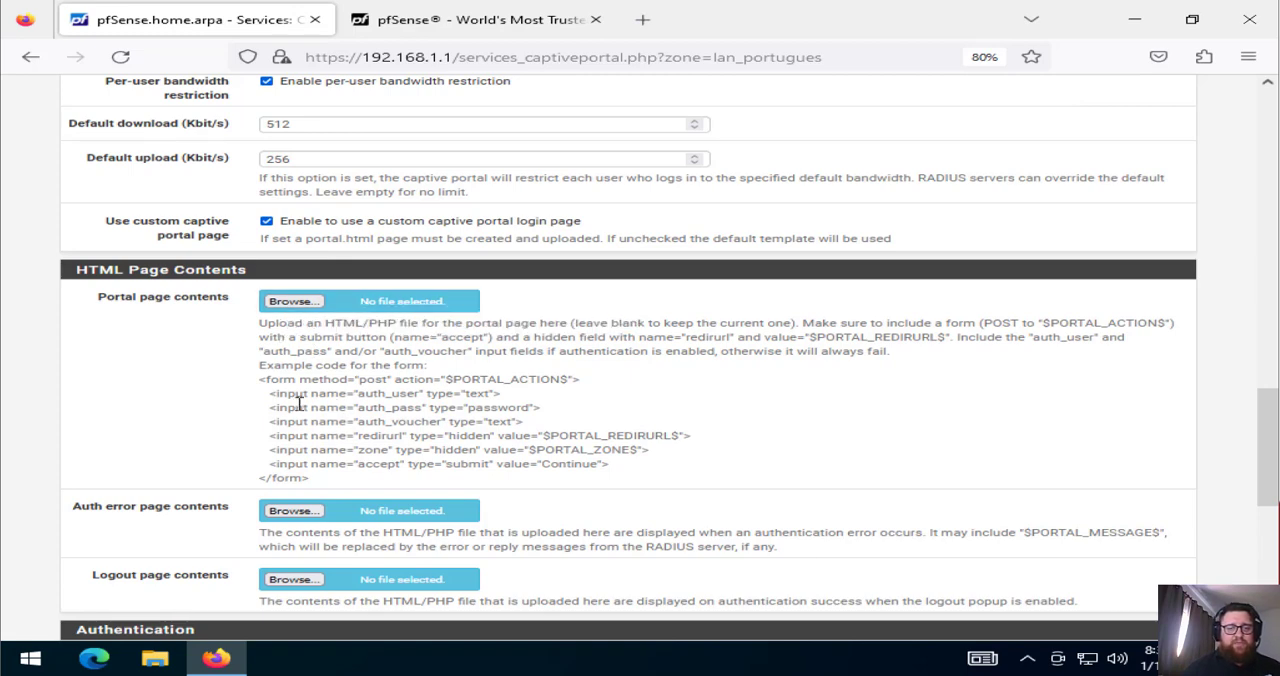
drag(268, 380, 603, 465)
click(461, 408)
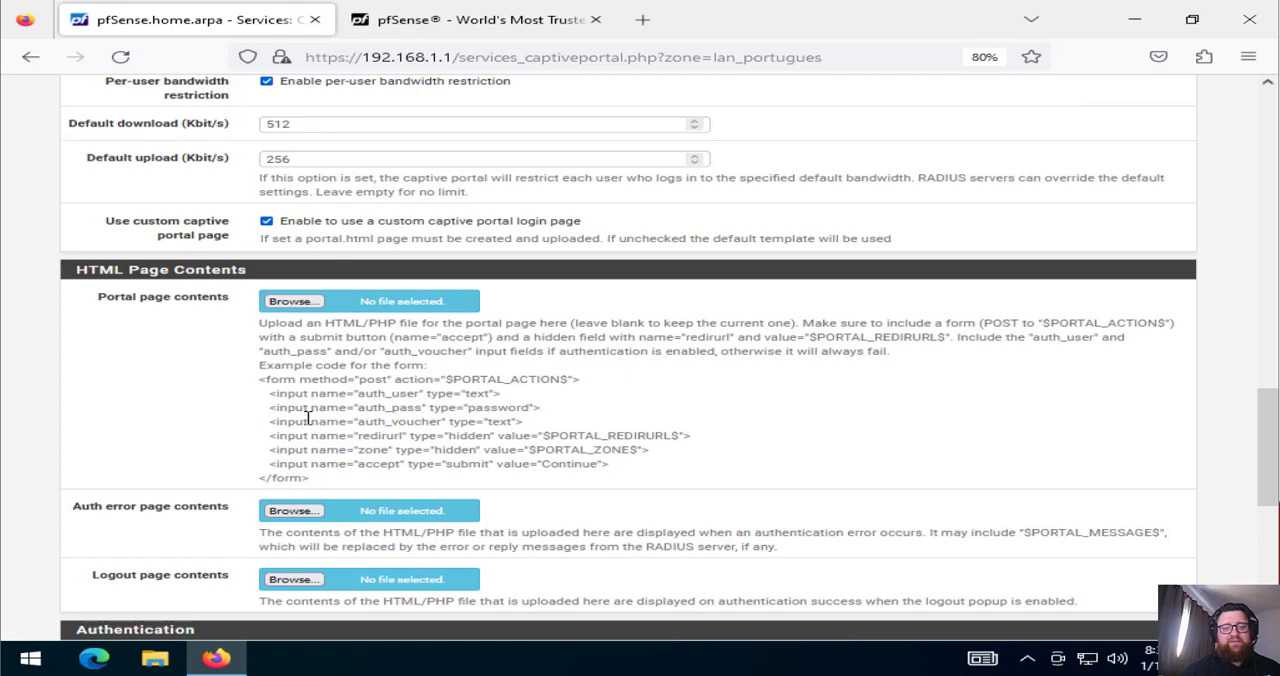
drag(304, 412, 421, 447)
click(420, 450)
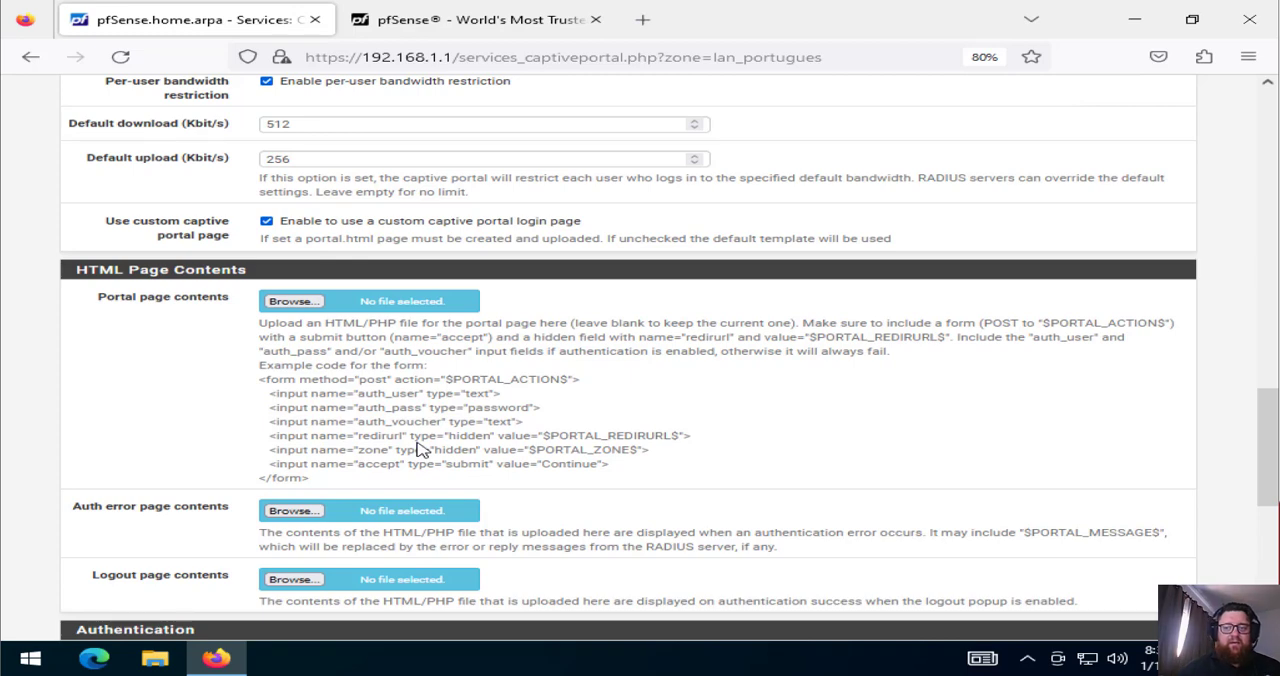
drag(806, 323, 958, 318)
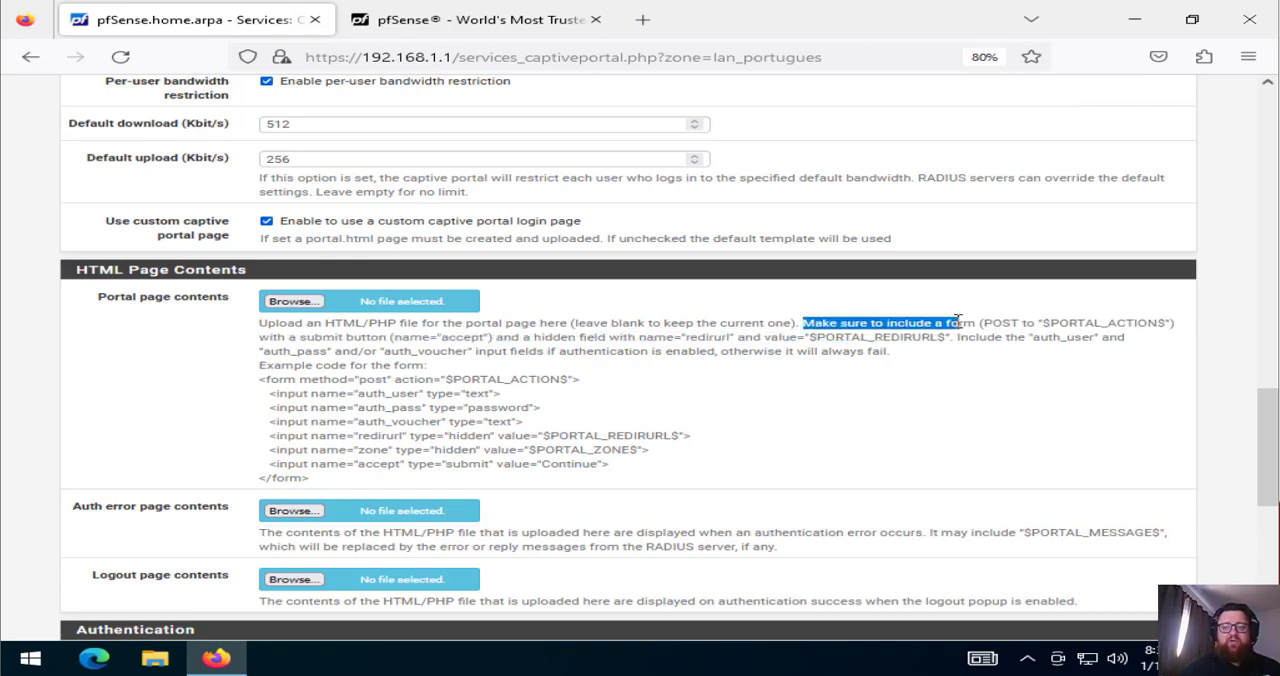
click(1018, 318)
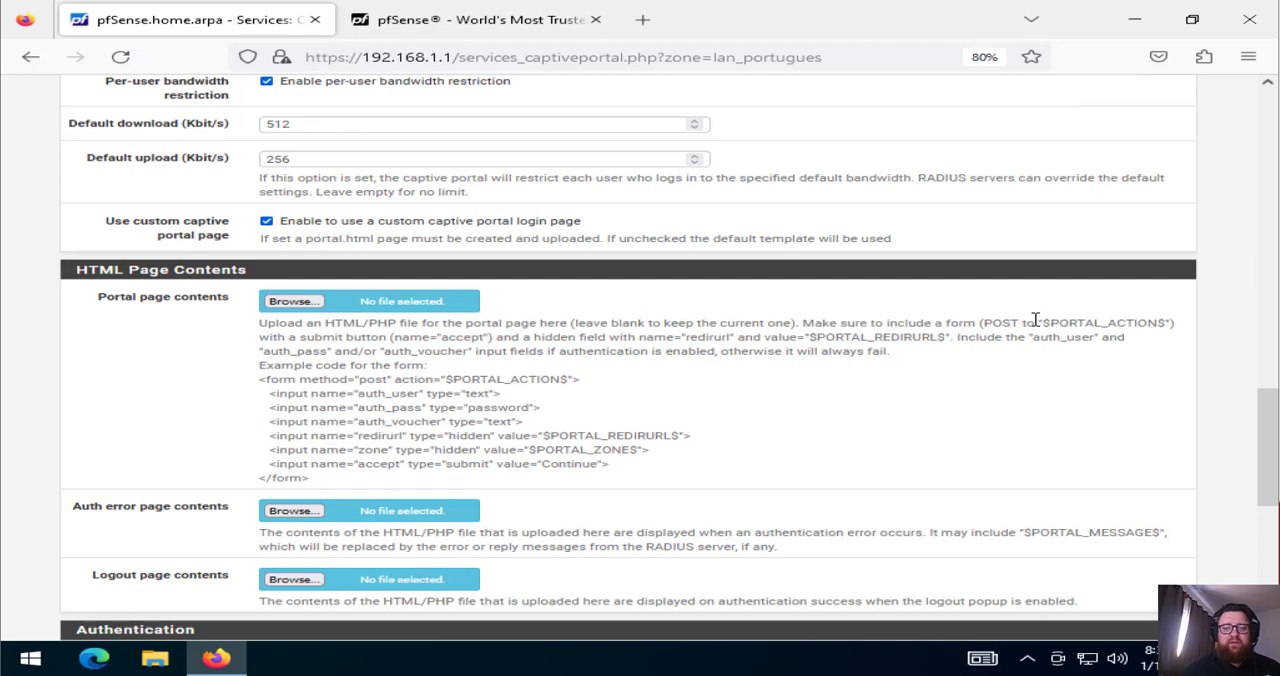
drag(1036, 320, 1091, 327)
click(1091, 328)
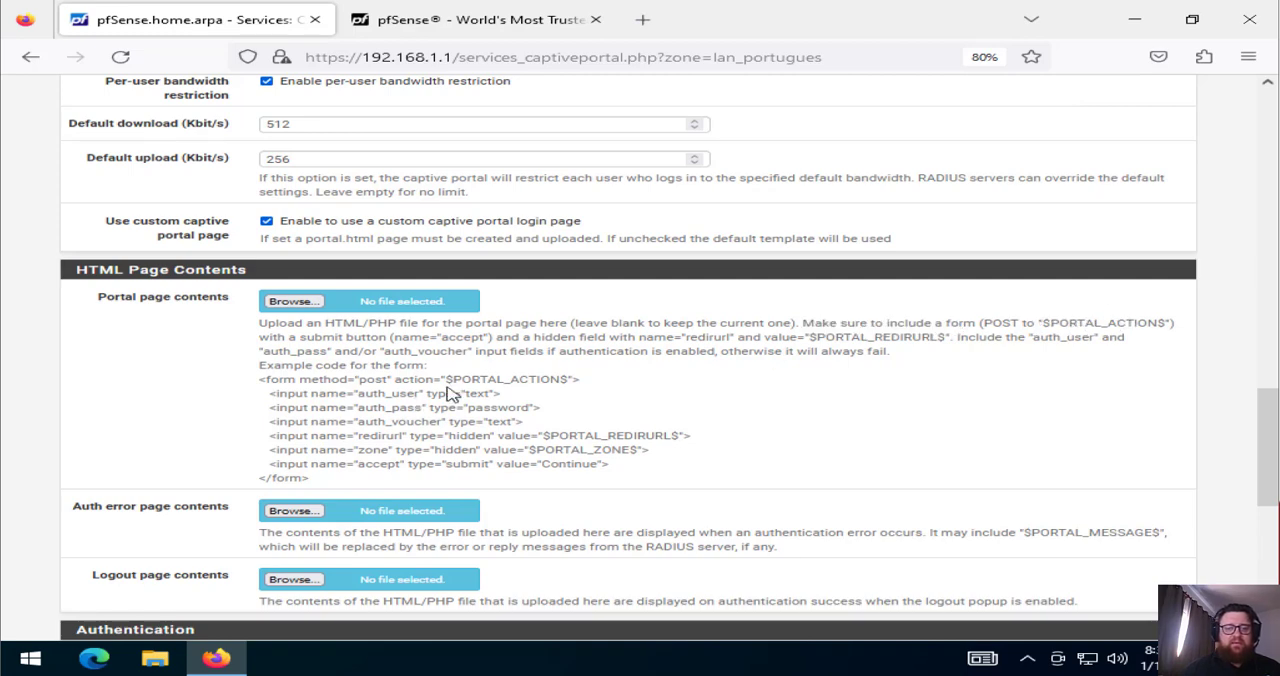
Turn off the use of a custom captive portal login page
drag(445, 380, 572, 375)
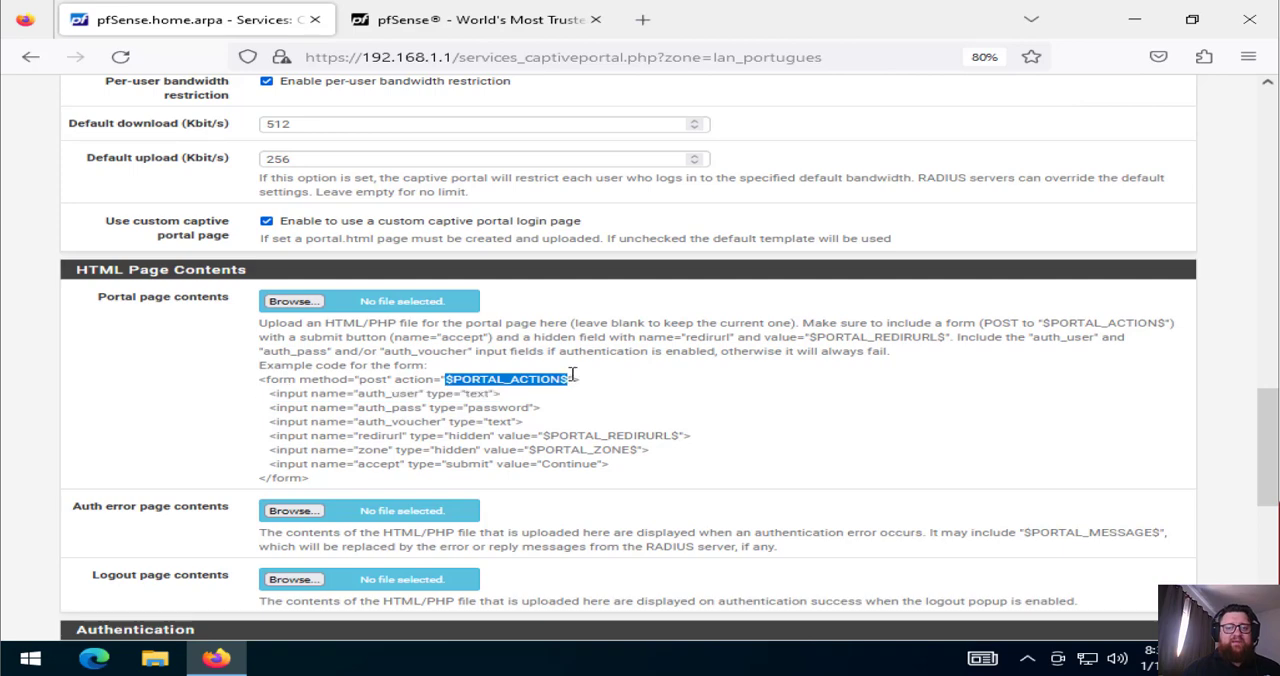
click(572, 375)
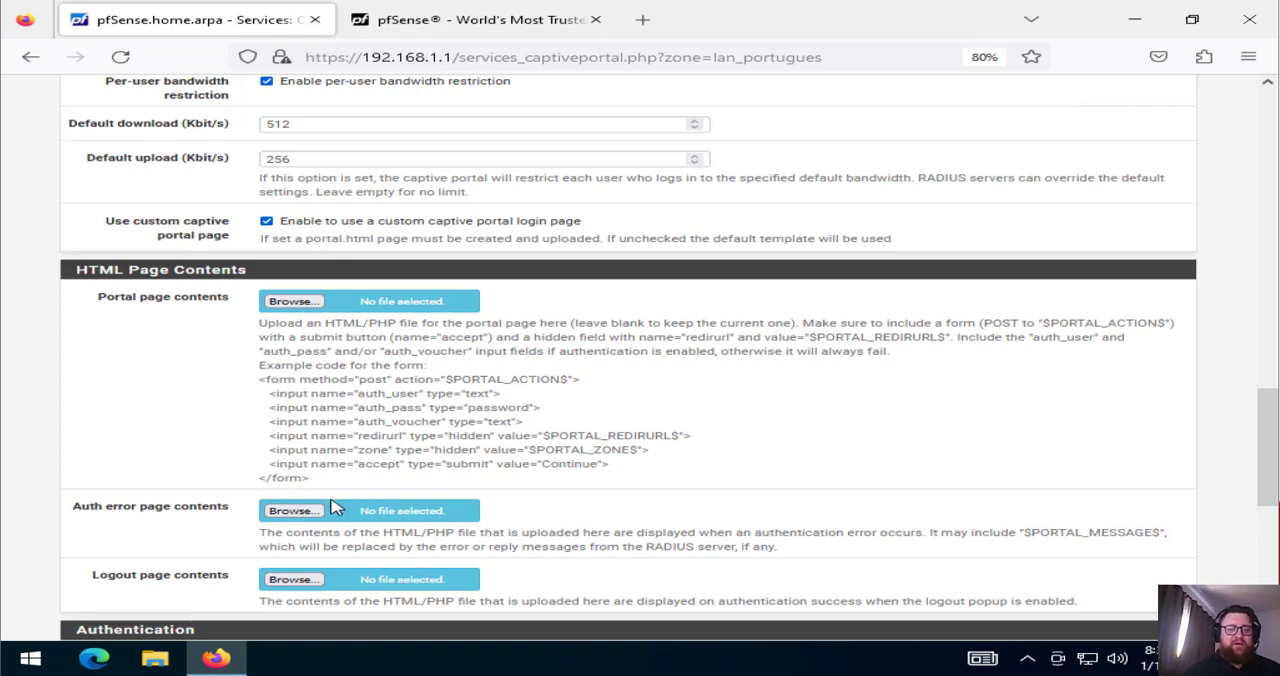
click(268, 219)
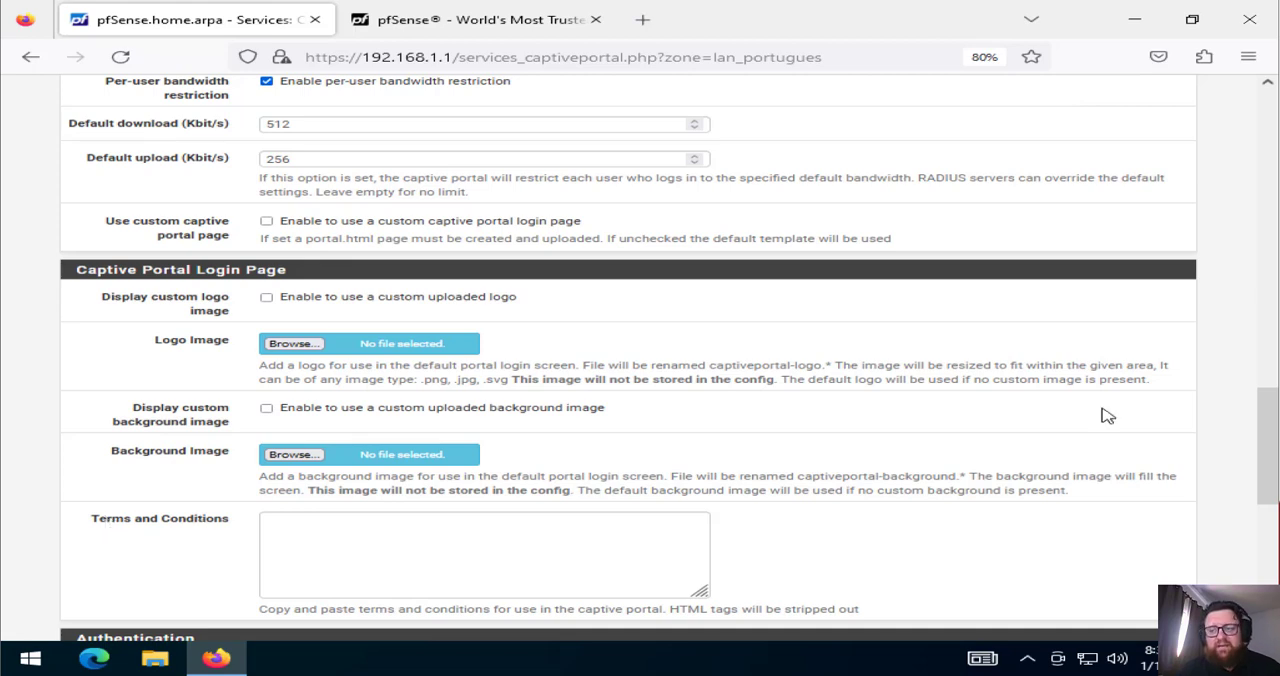
Choose "Use an Authentication backend" as the zone's authentication method
drag(1270, 437, 1272, 486)
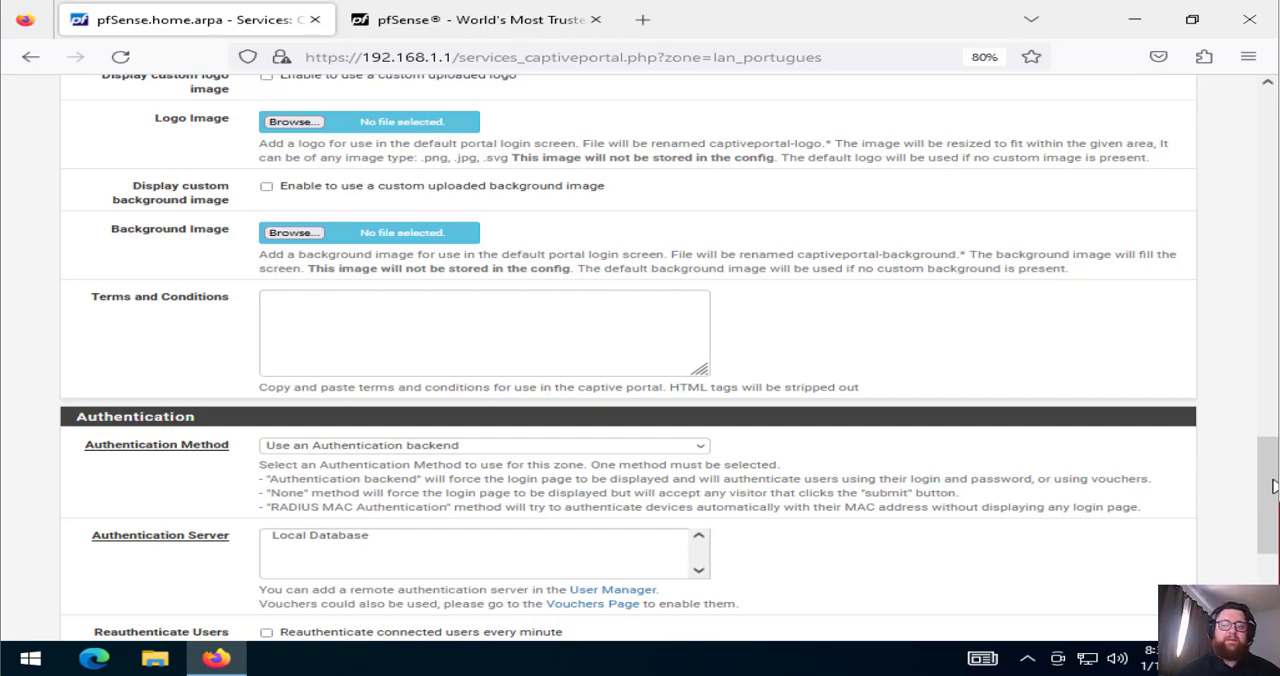
scroll(1273, 486, down, 3)
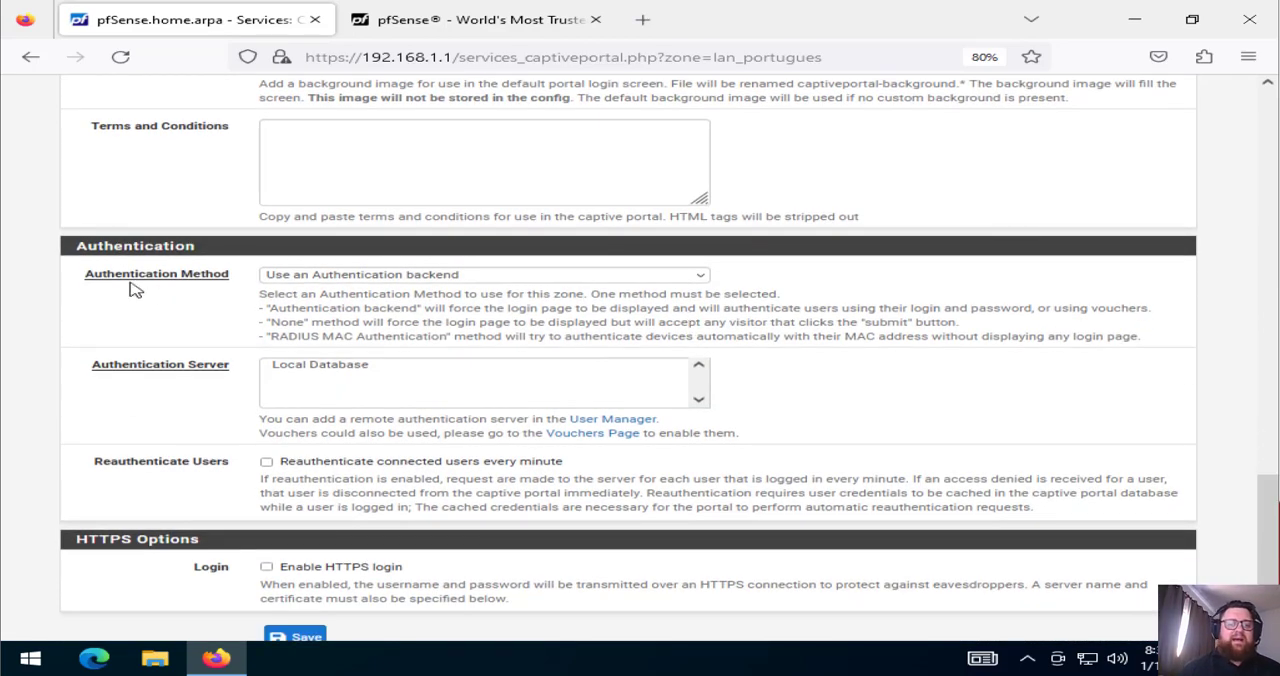
click(362, 277)
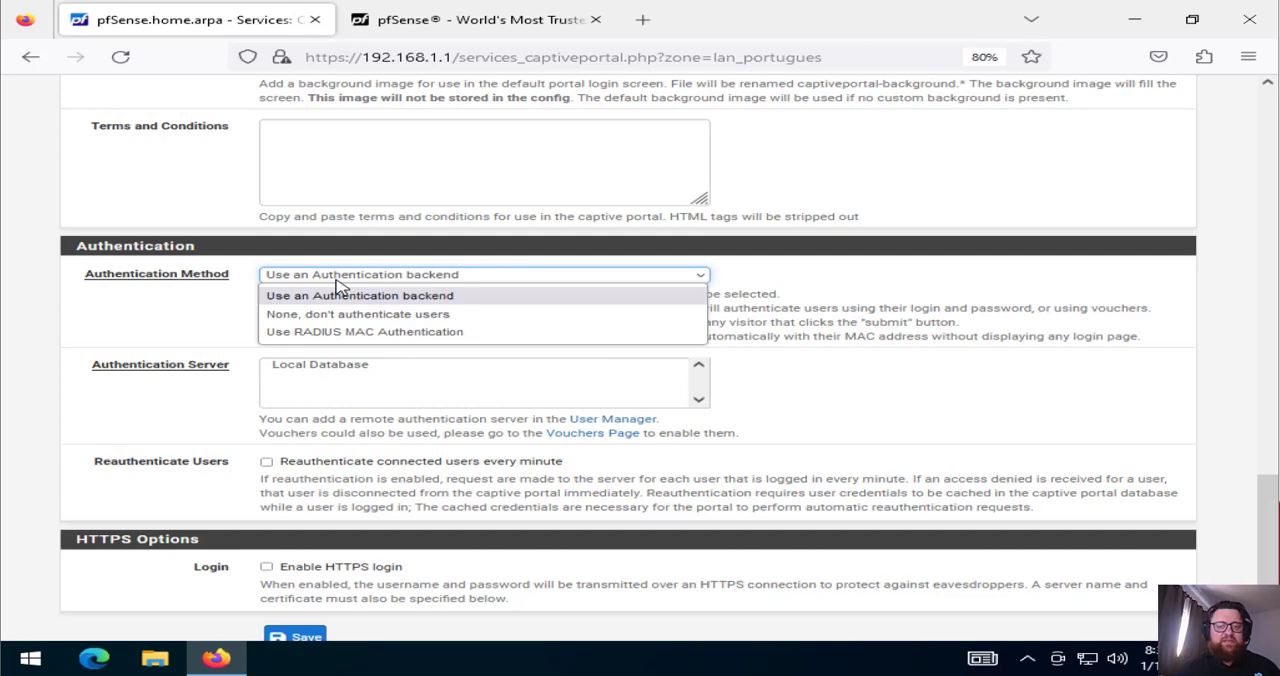
click(338, 295)
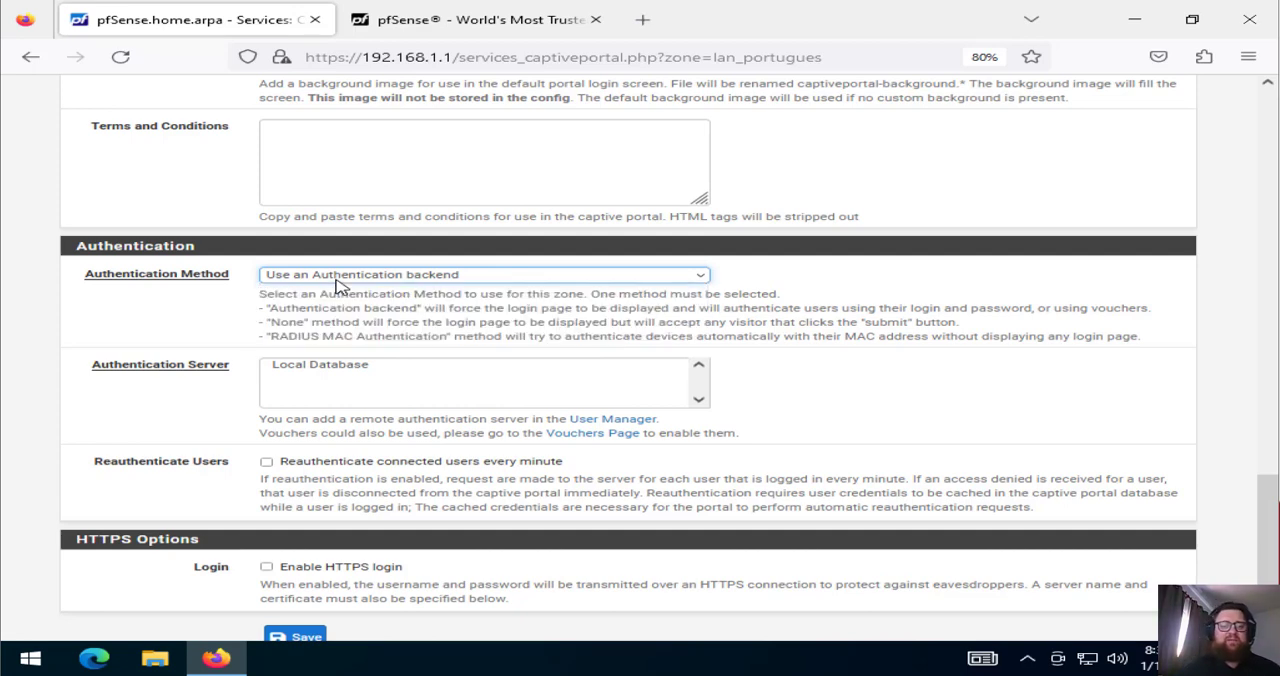
Examine the descriptions of the authentication backend, "None" and RADIUS MAC authentication methods
drag(450, 308, 648, 309)
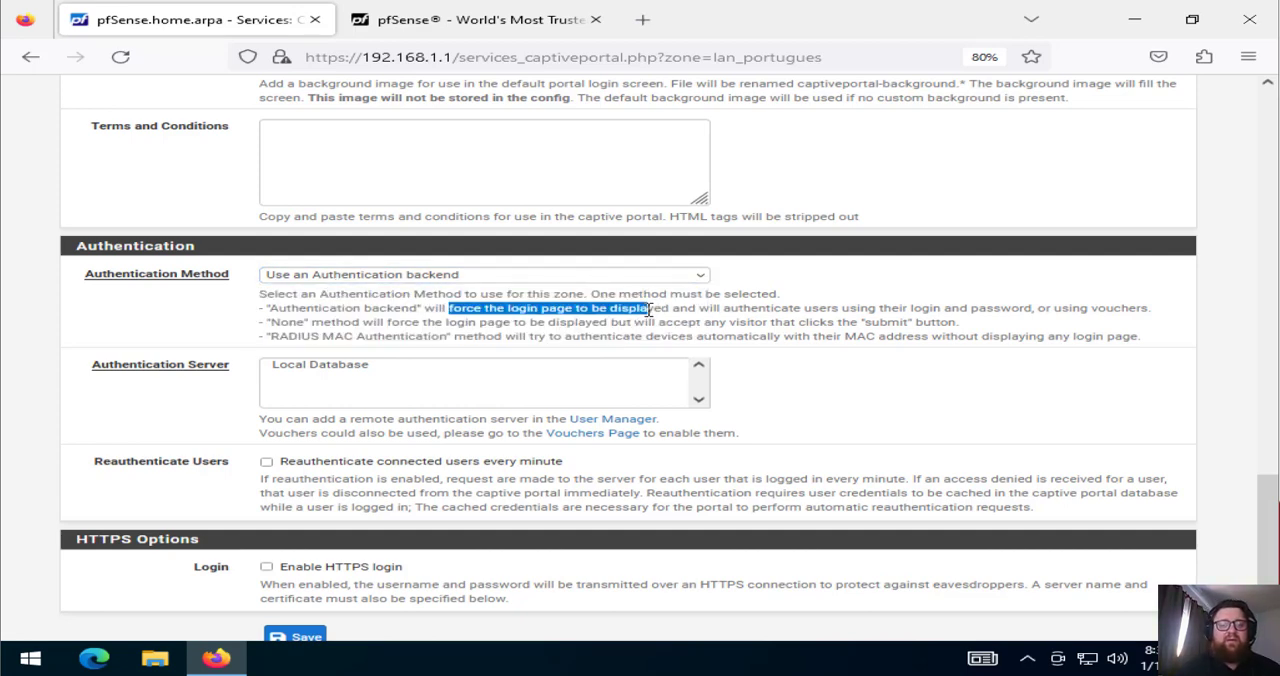
click(649, 310)
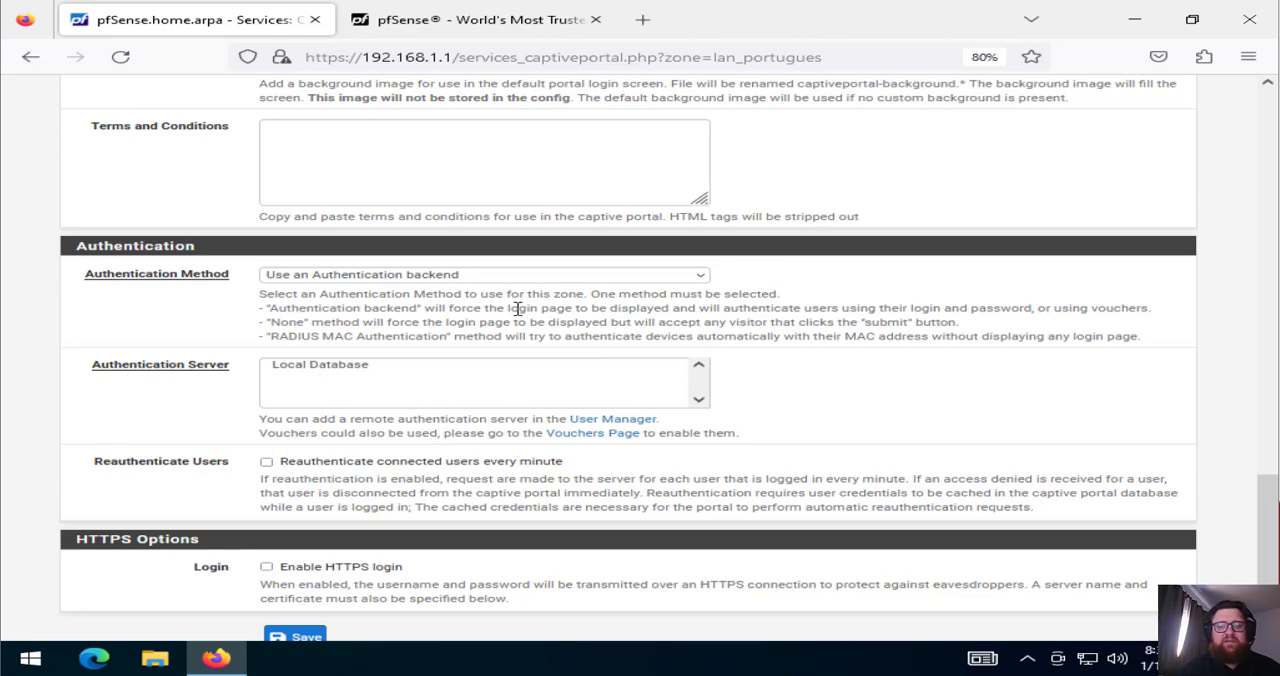
drag(518, 309, 950, 312)
click(679, 308)
click(955, 322)
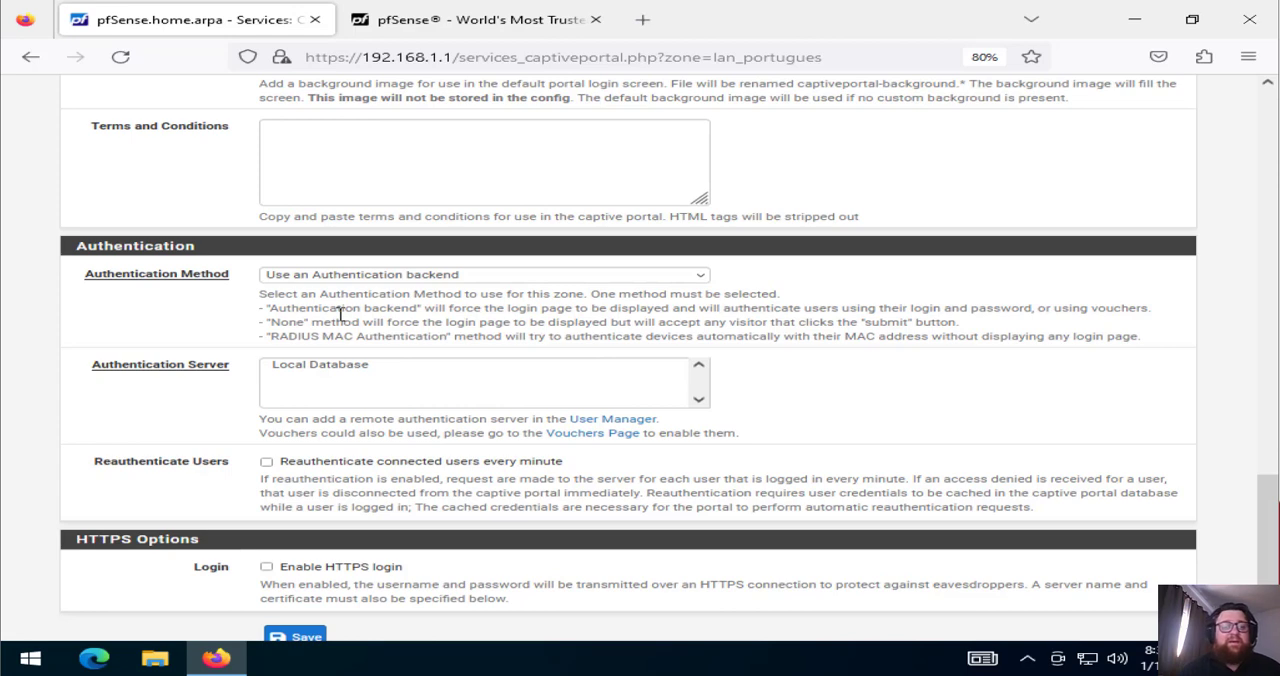
drag(323, 341, 402, 345)
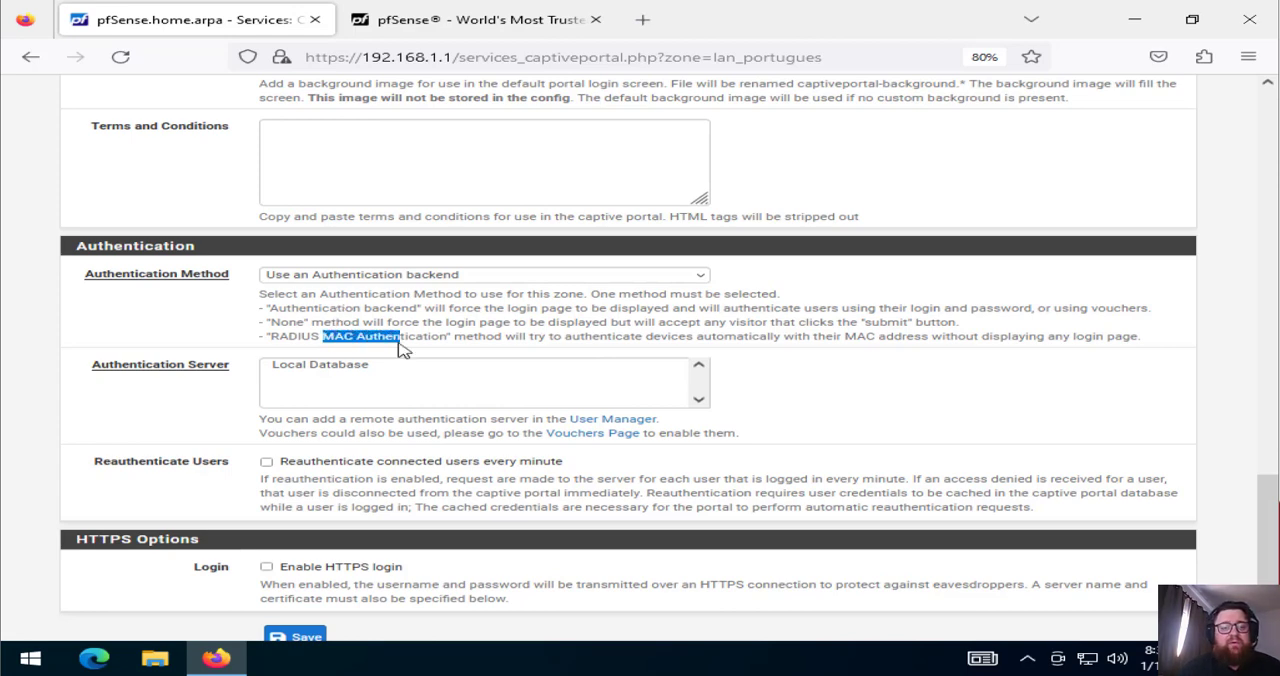
click(402, 346)
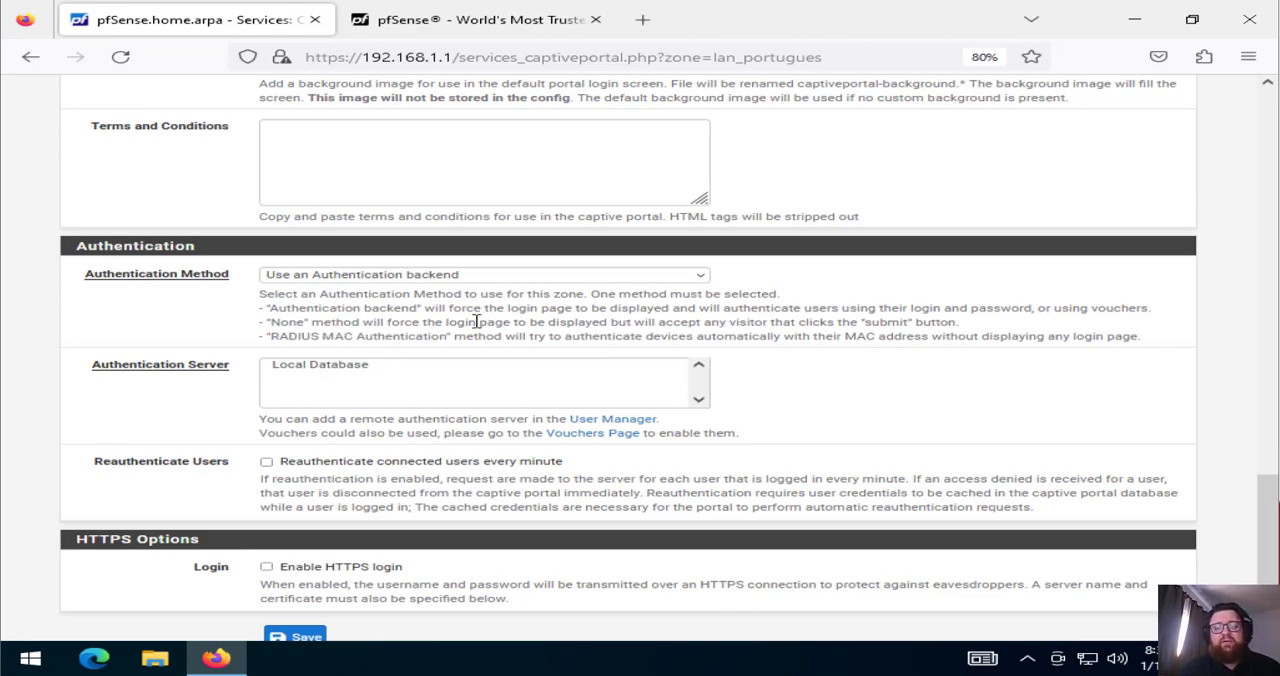
drag(529, 338, 664, 341)
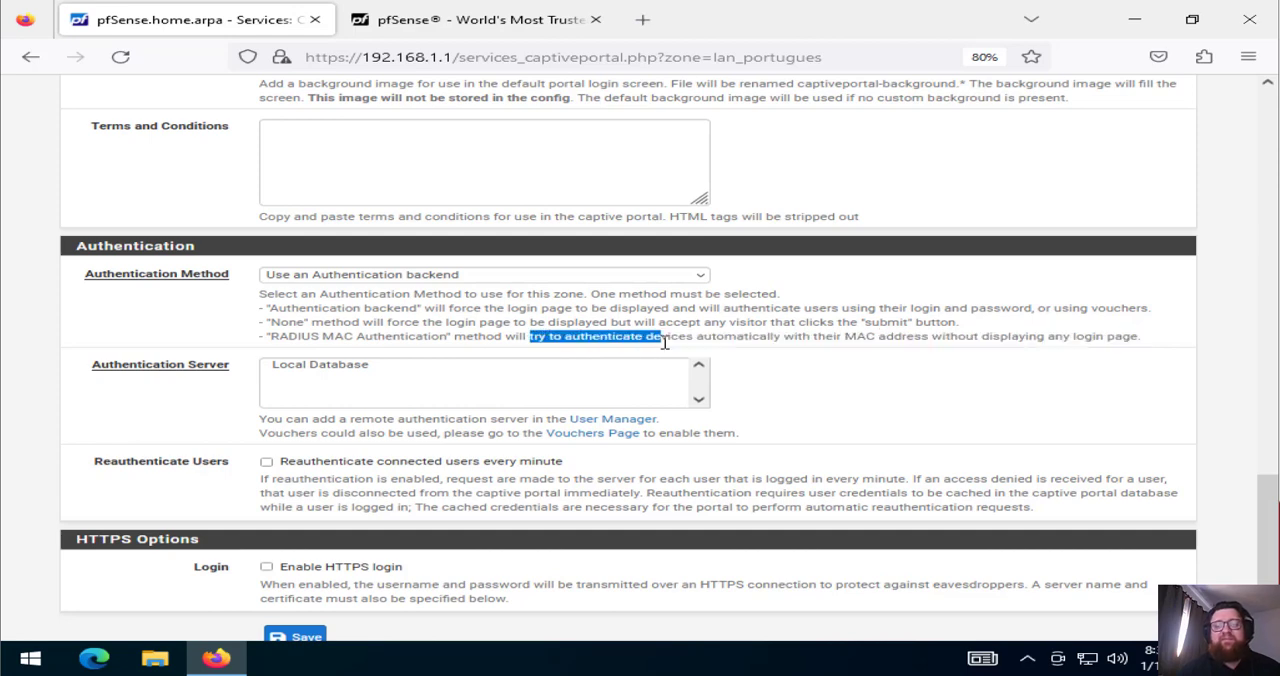
click(664, 343)
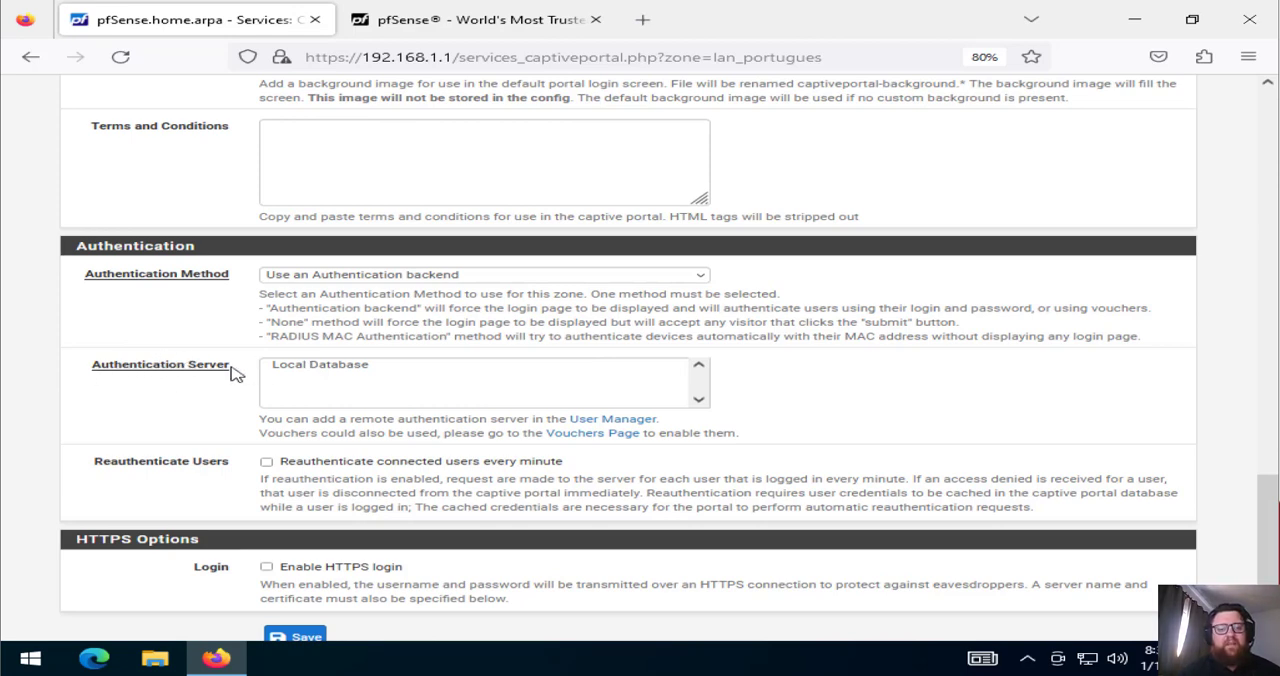
Select Local Database as the zone's authentication server
click(346, 368)
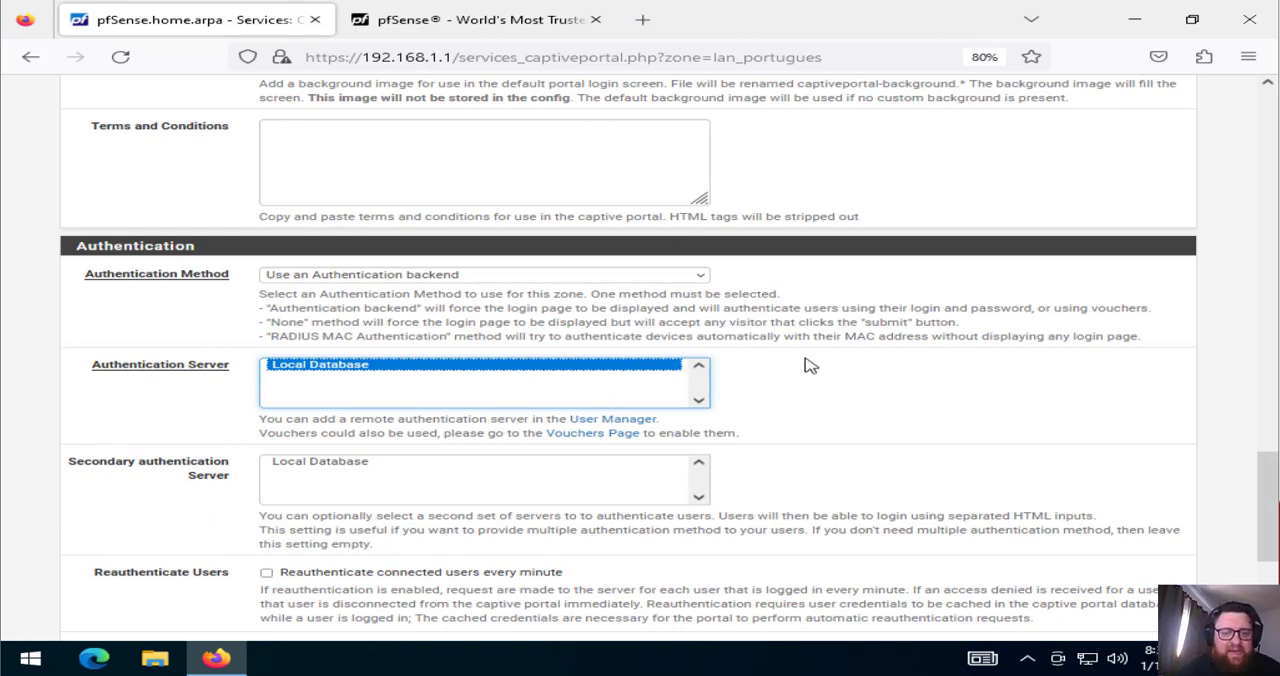
Enable voucher rolls on the zone's Vouchers page in a separate browser tab and generate new voucher keys
click(612, 434)
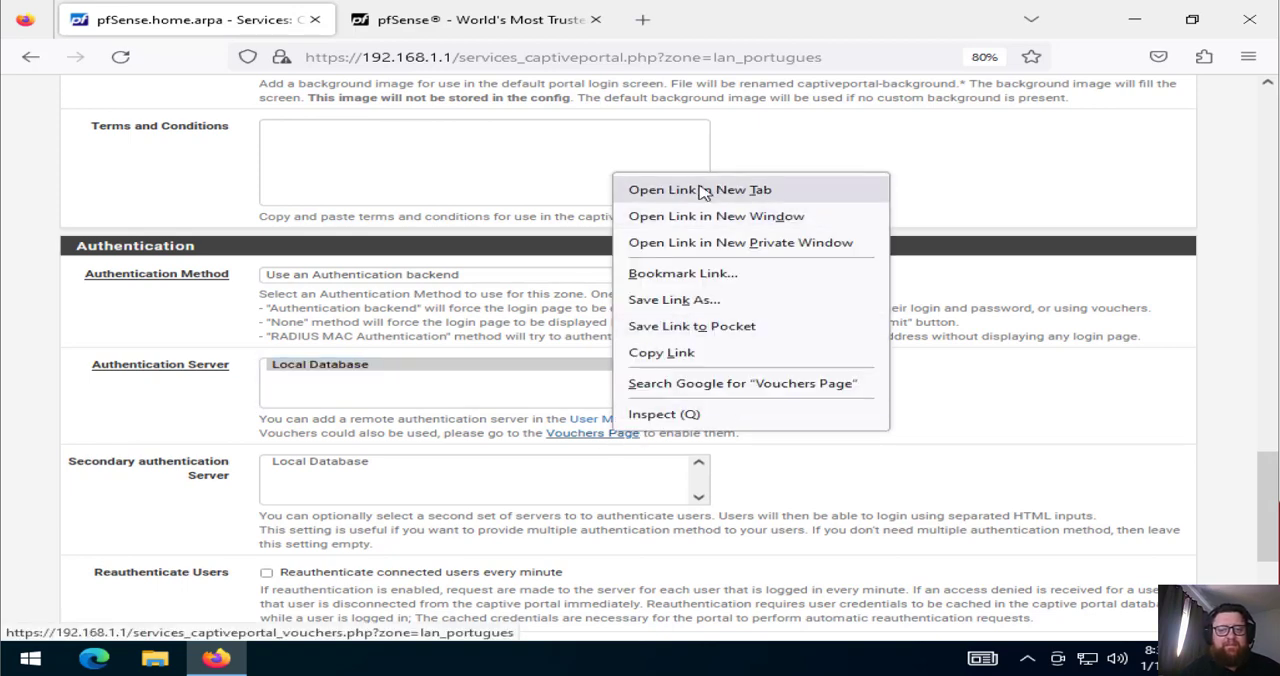
click(703, 191)
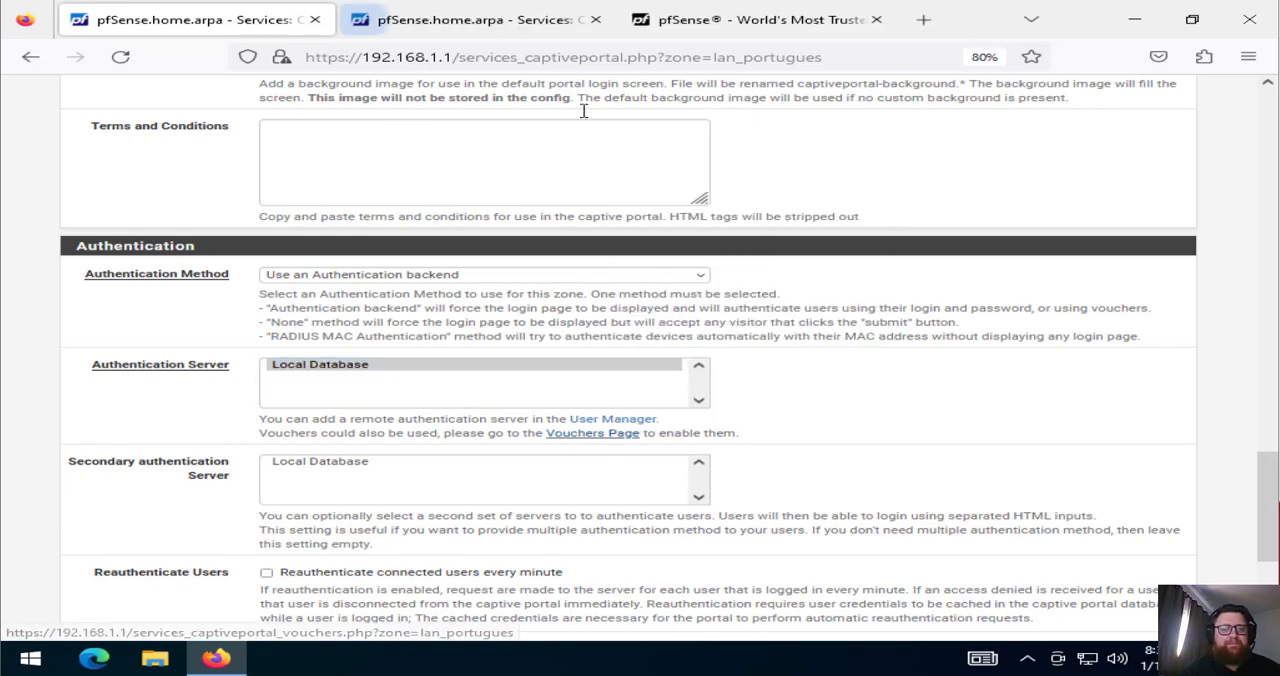
click(500, 28)
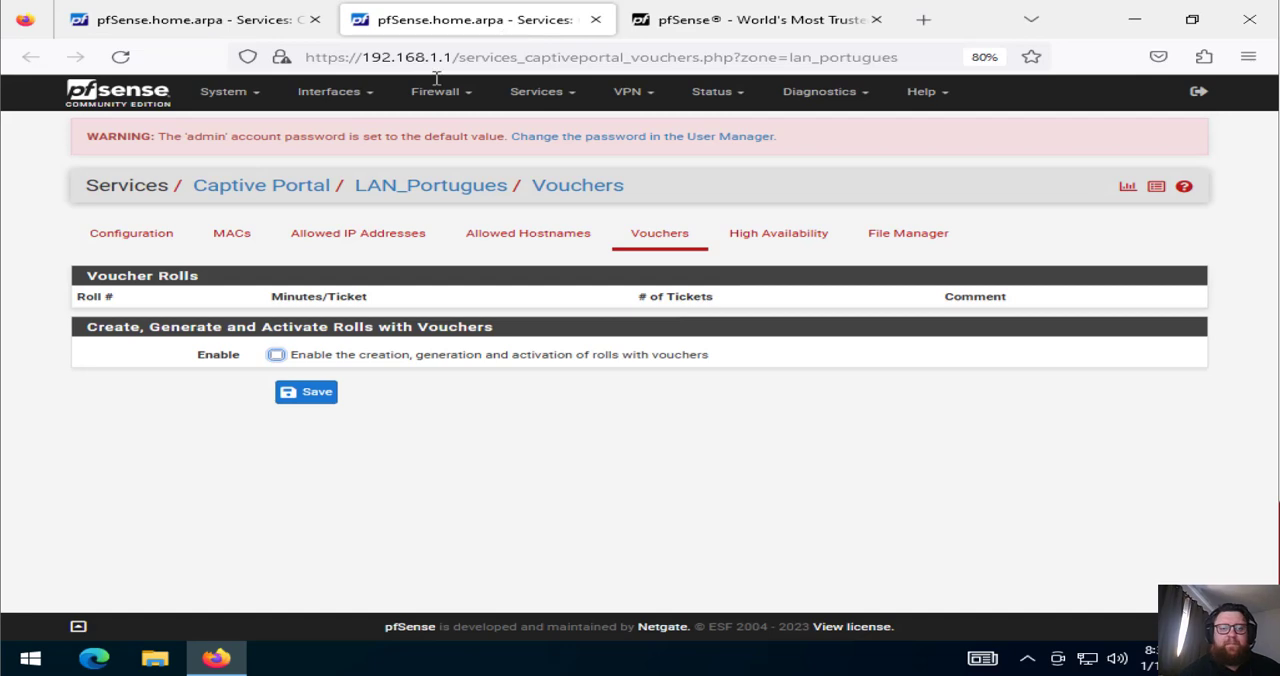
click(366, 362)
click(946, 508)
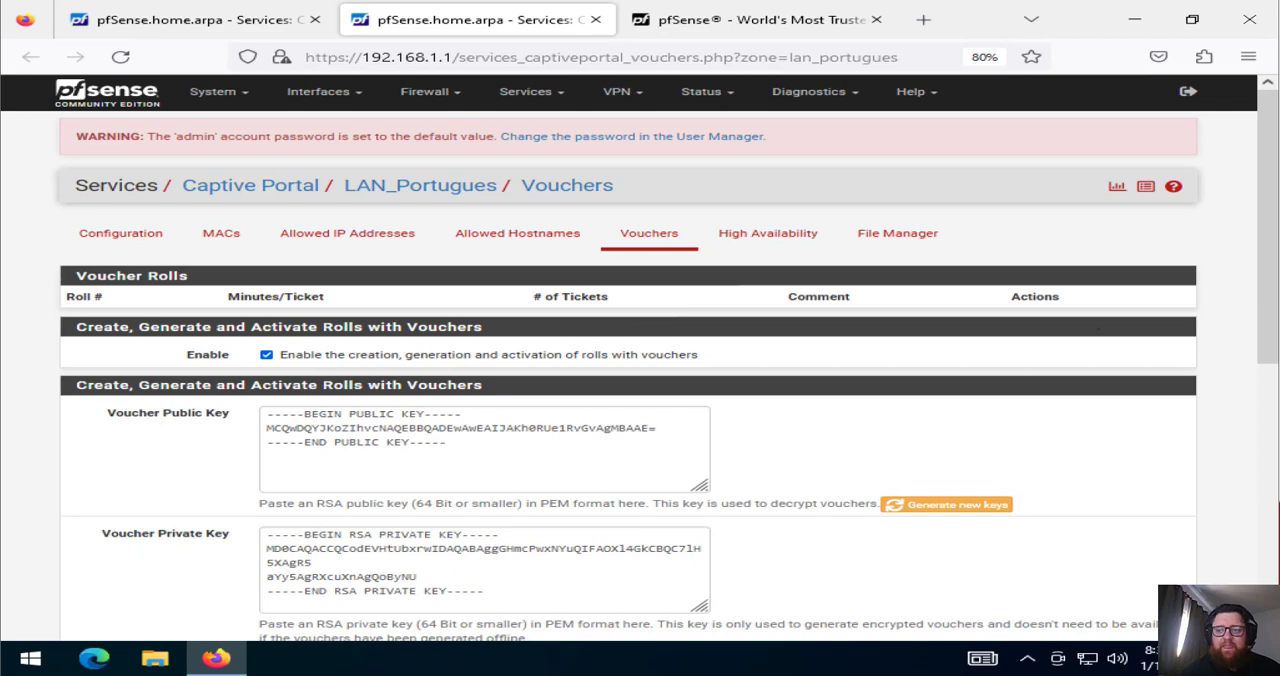
Examine the voucher bit settings, magic number and voucher messages, and close the vouchers page without saving
scroll(1266, 340, down, 1)
drag(1266, 340, 1240, 530)
scroll(1243, 531, down, 1)
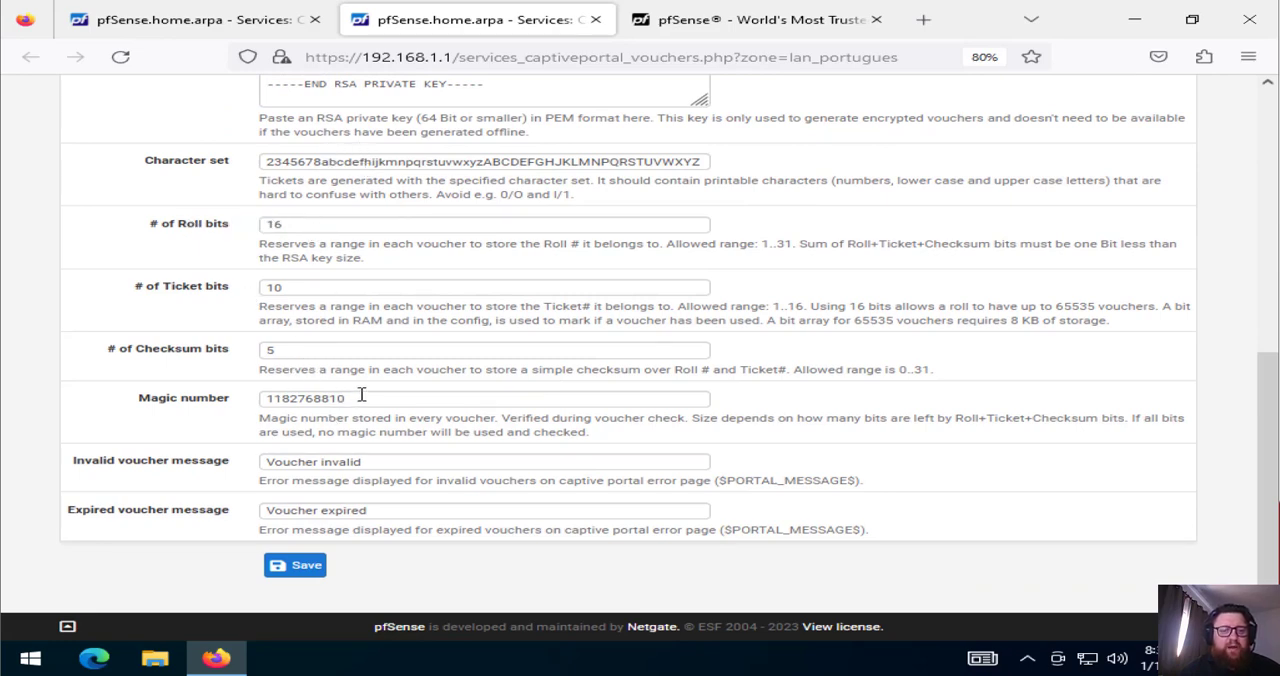
drag(355, 398, 258, 398)
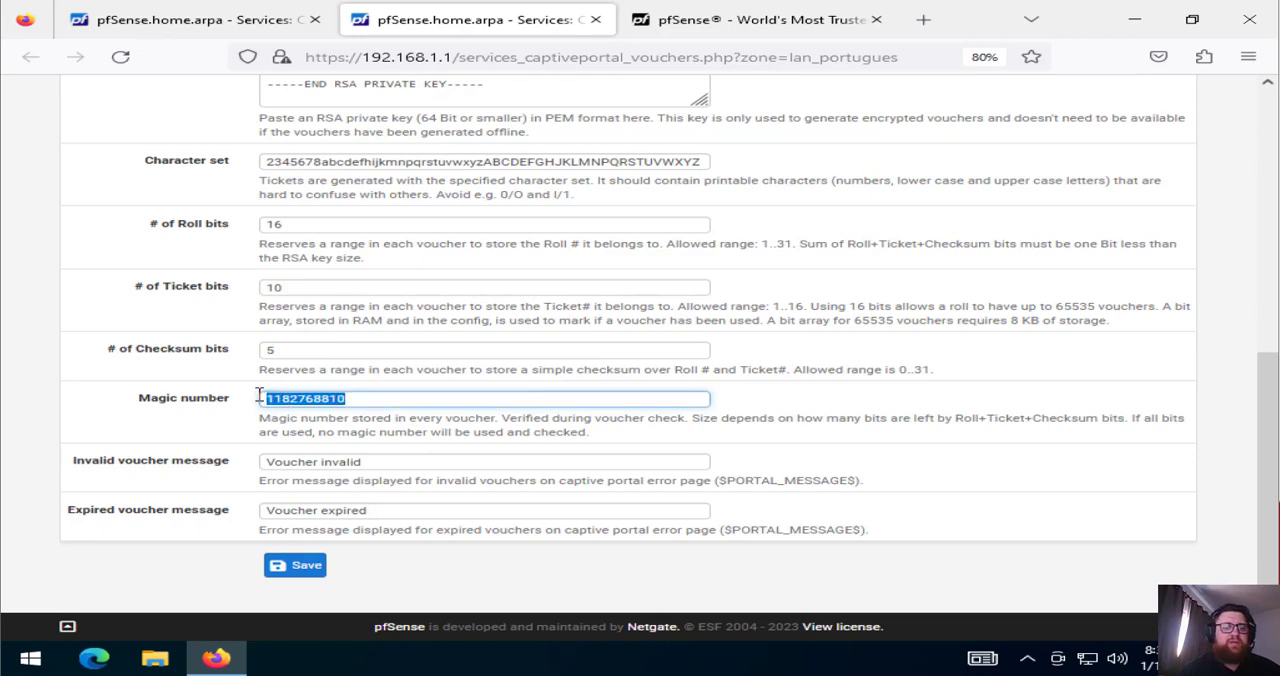
click(374, 403)
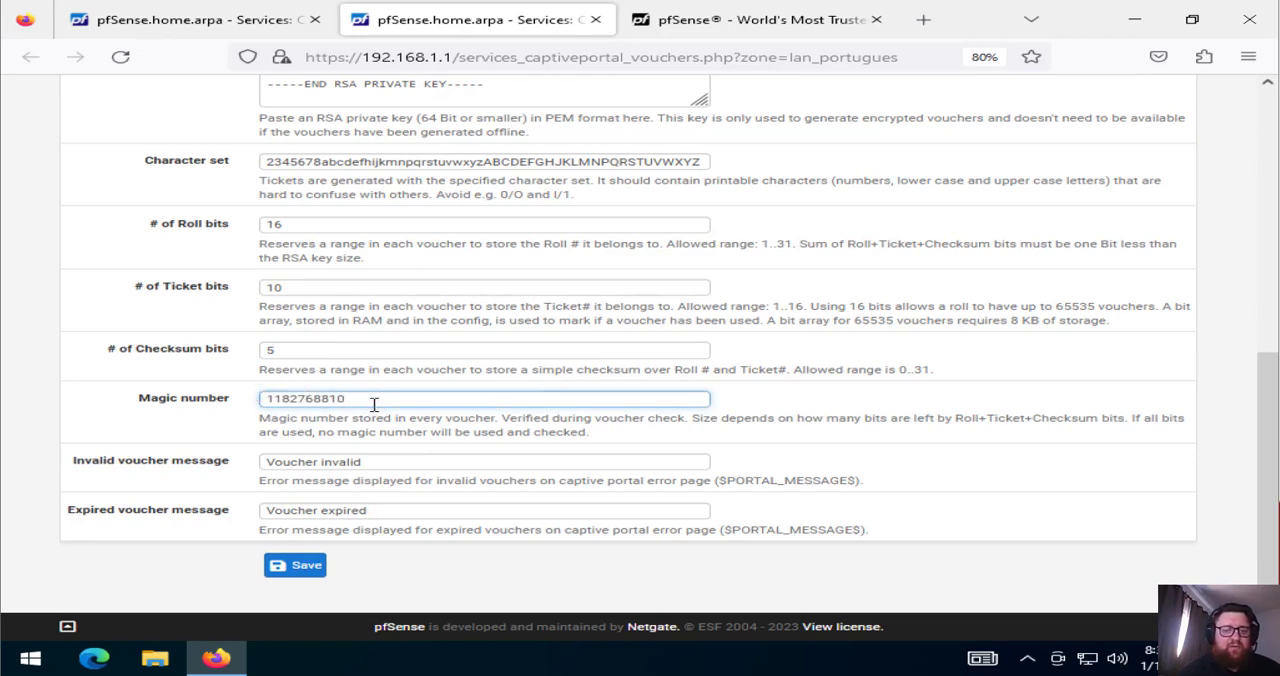
click(377, 461)
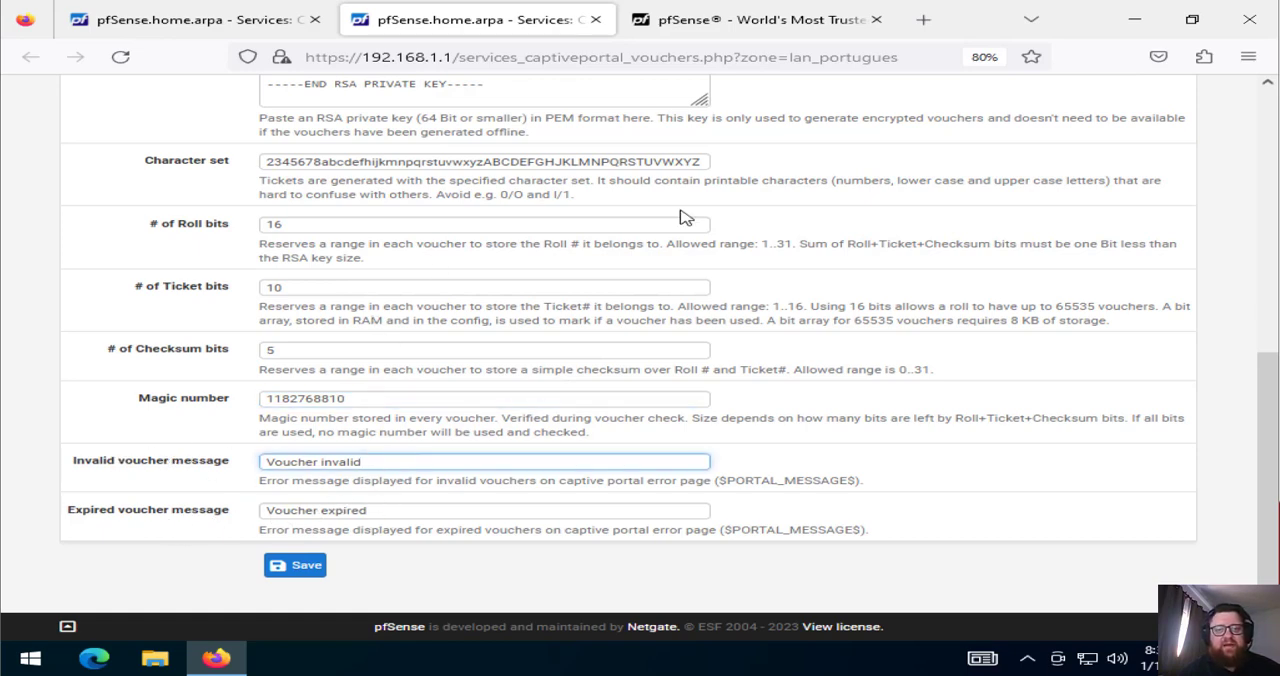
click(595, 19)
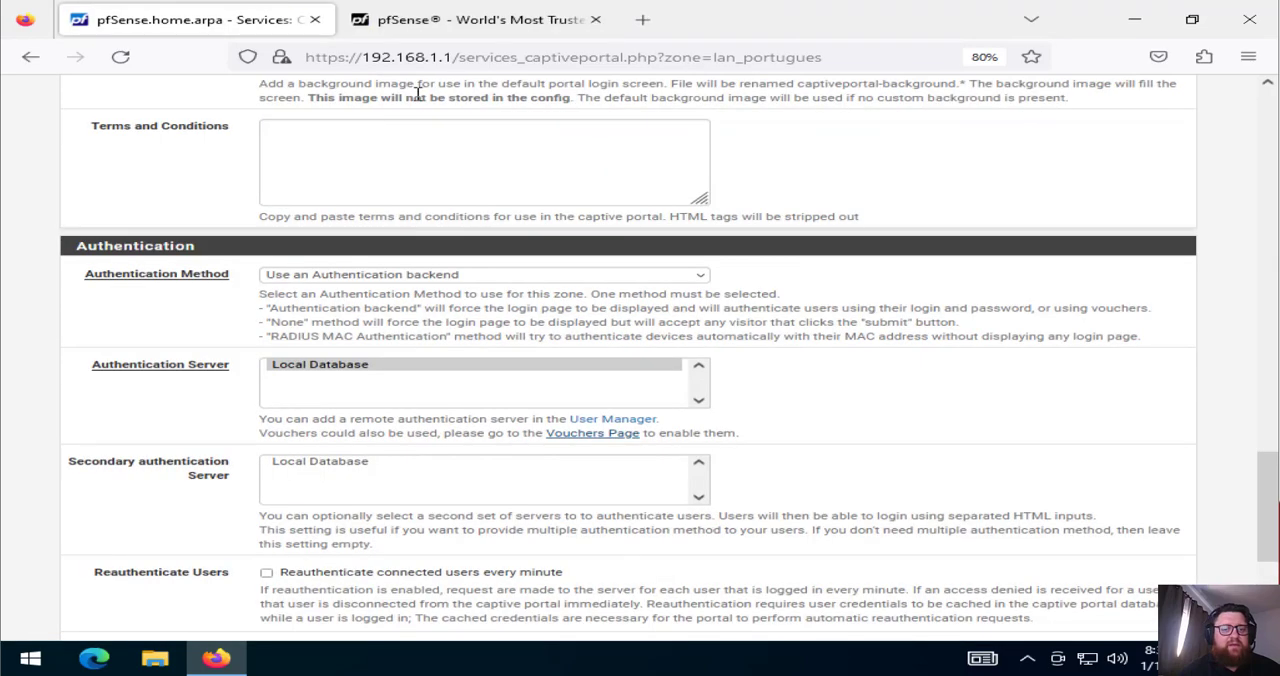
Save the captive portal zone configuration
scroll(1266, 460, down, 5)
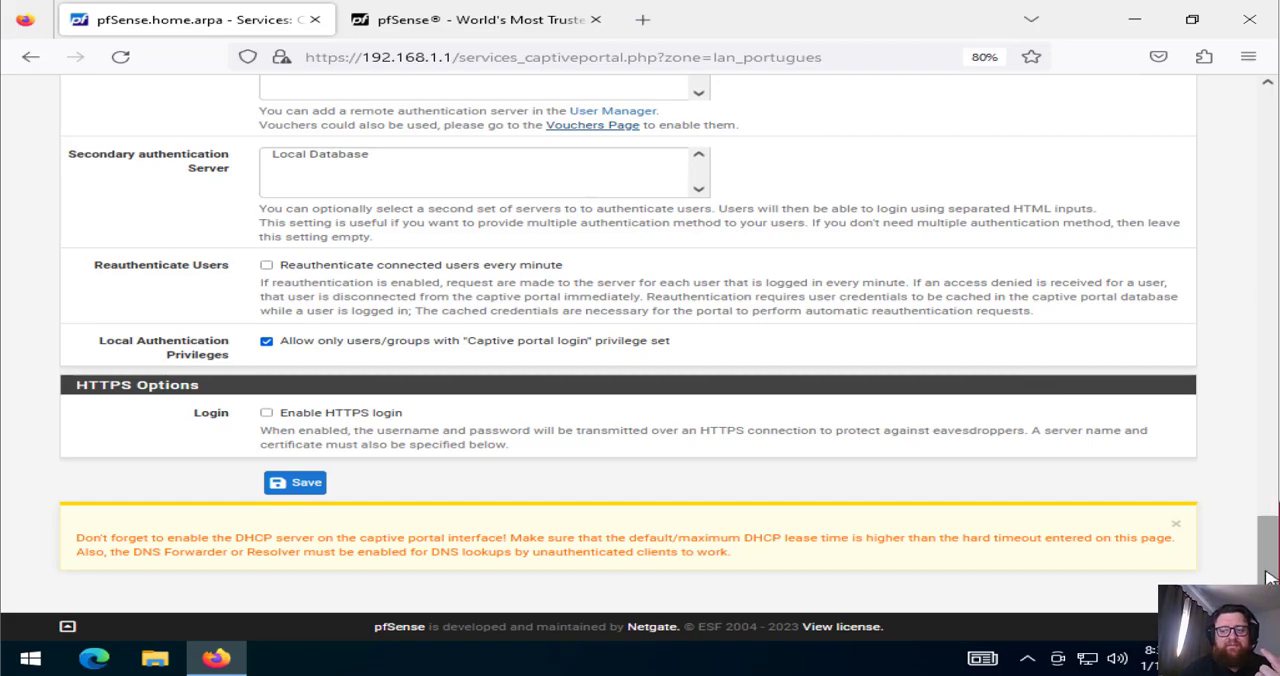
drag(1267, 530, 1268, 580)
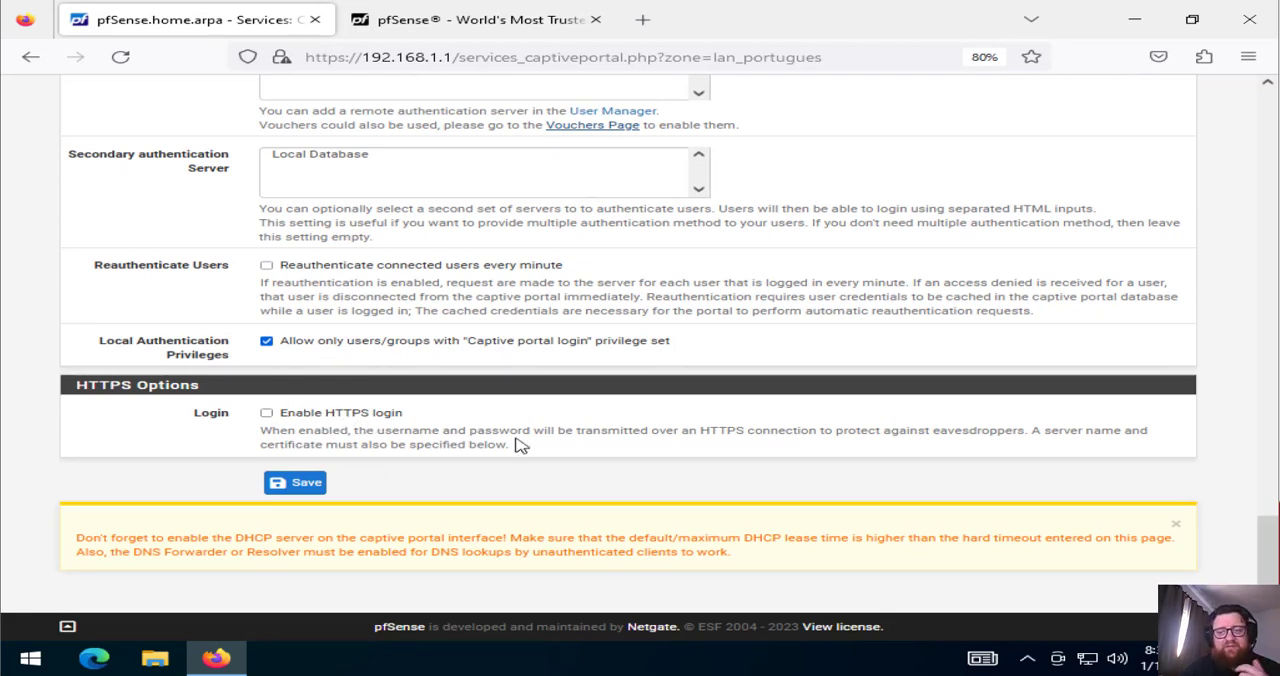
click(290, 485)
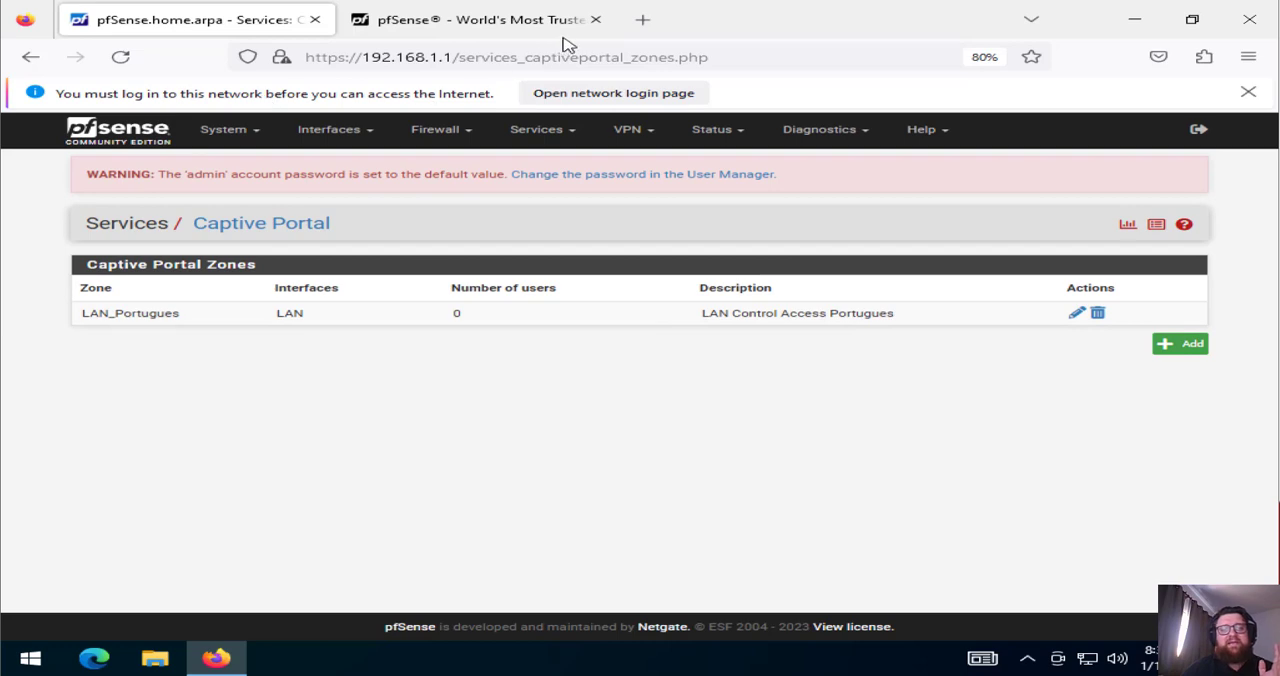
Test the portal by browsing to google.com and opening the network login page, and close both test pages
click(645, 20)
text(google.com/)
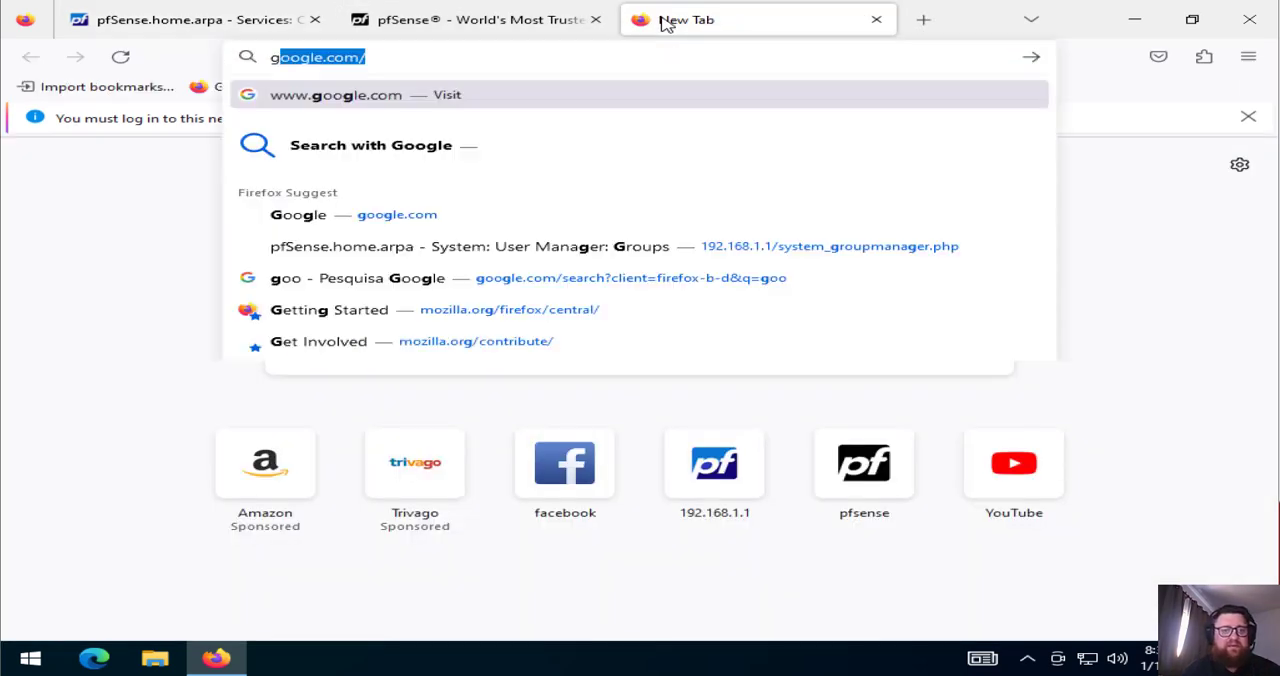
key(Return)
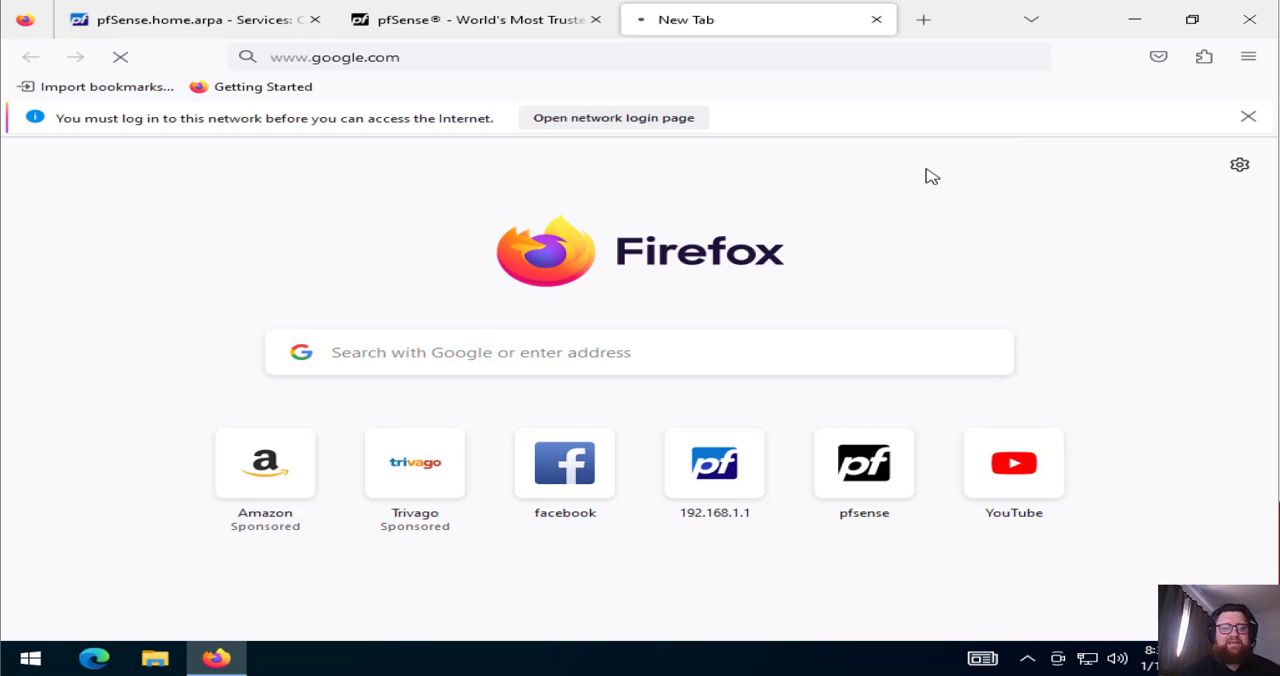
click(653, 120)
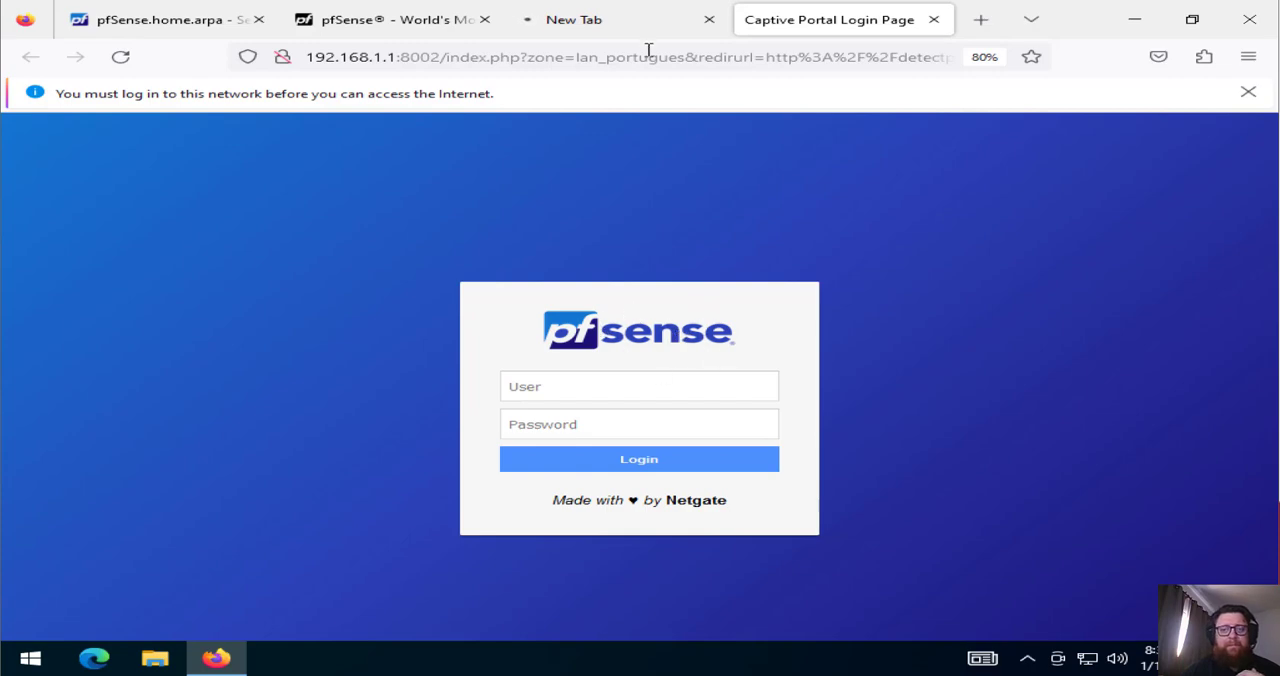
click(709, 19)
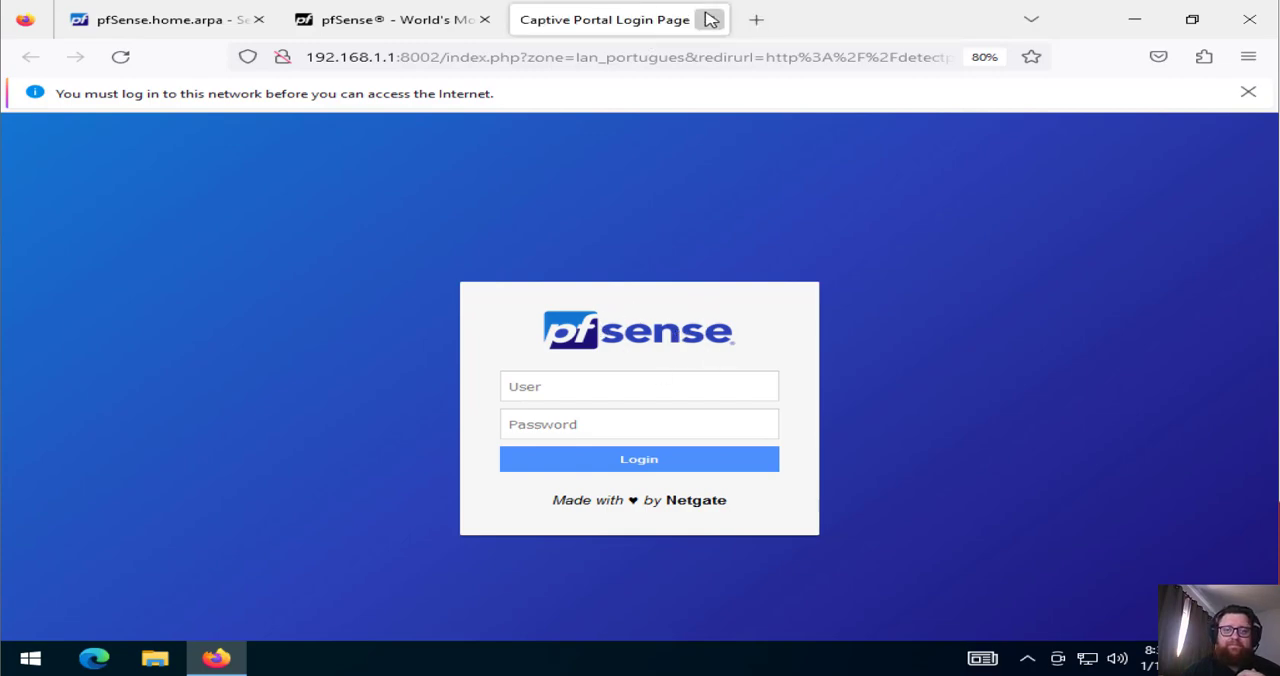
click(711, 19)
Return to the pfSense administration page and start adding a new user in the User Manager
click(197, 20)
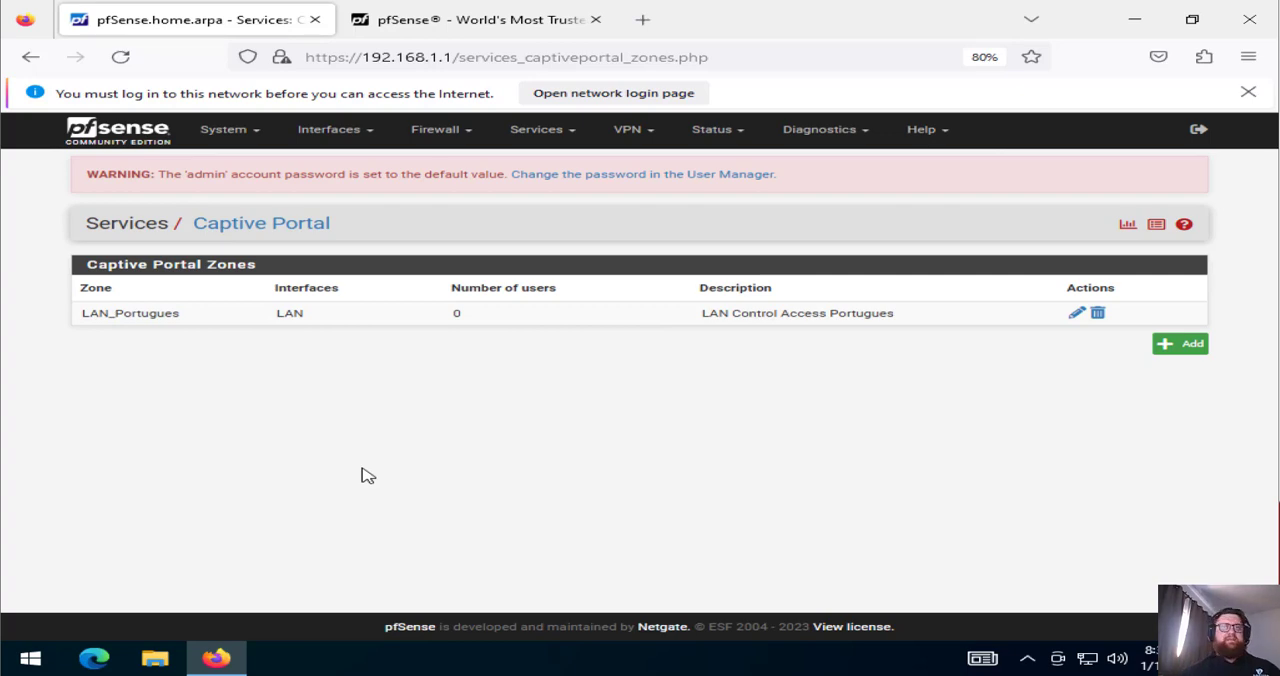
click(245, 127)
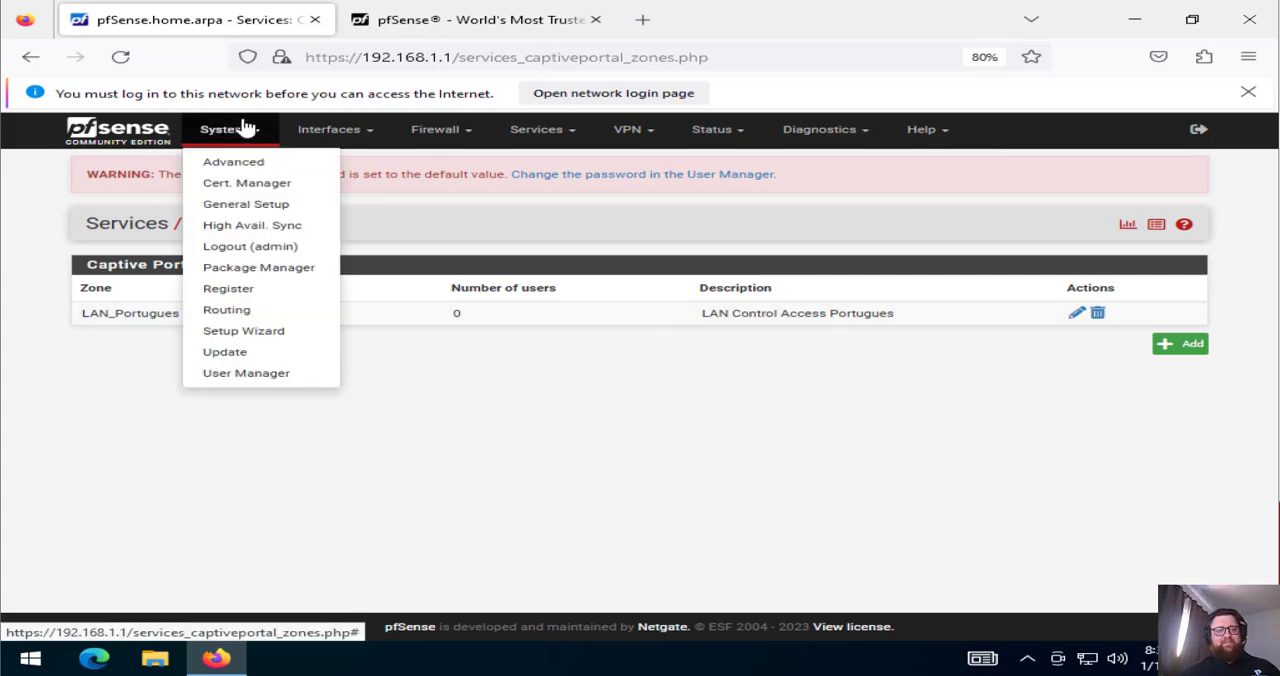
click(232, 375)
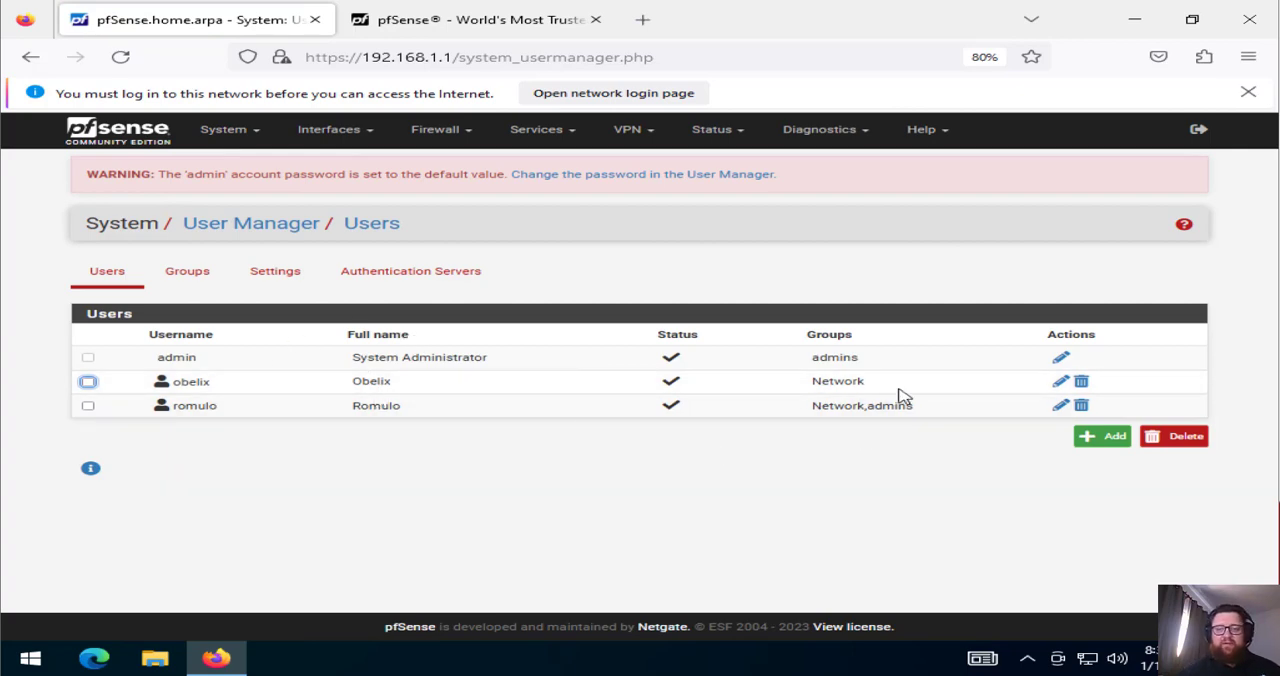
click(1111, 440)
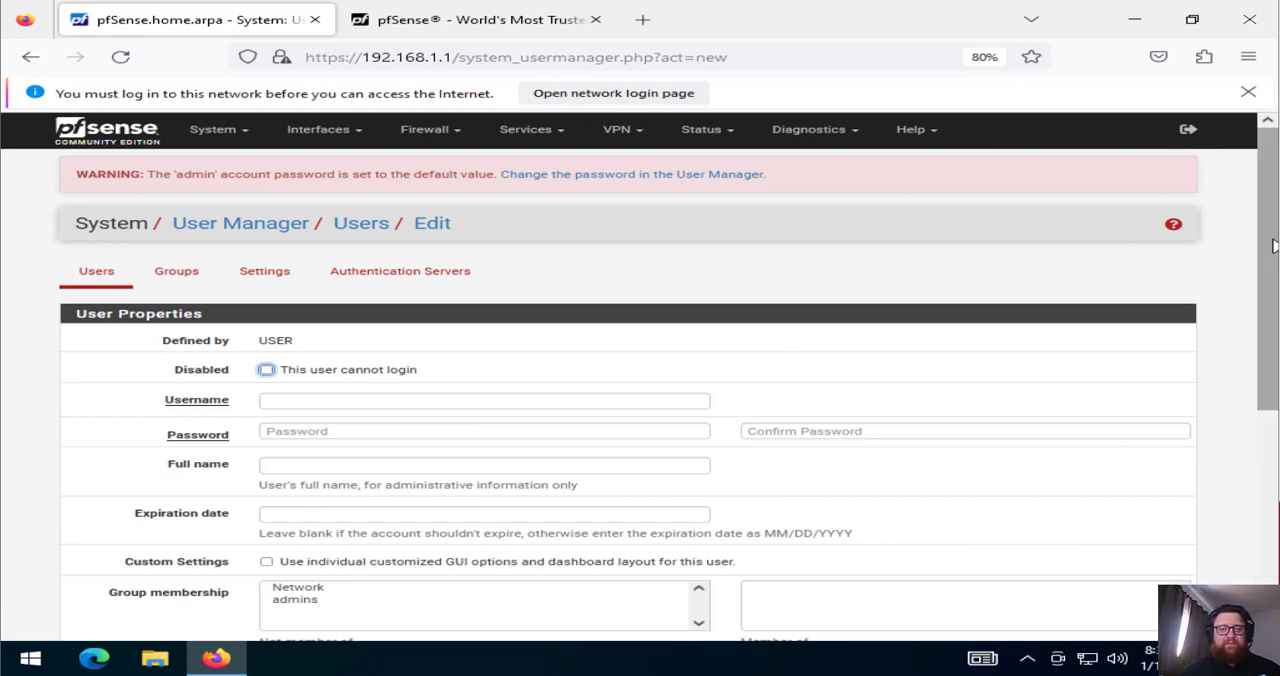
Enter the new user's username, password with confirmation, and full name in the user properties
scroll(1274, 246, down, 2)
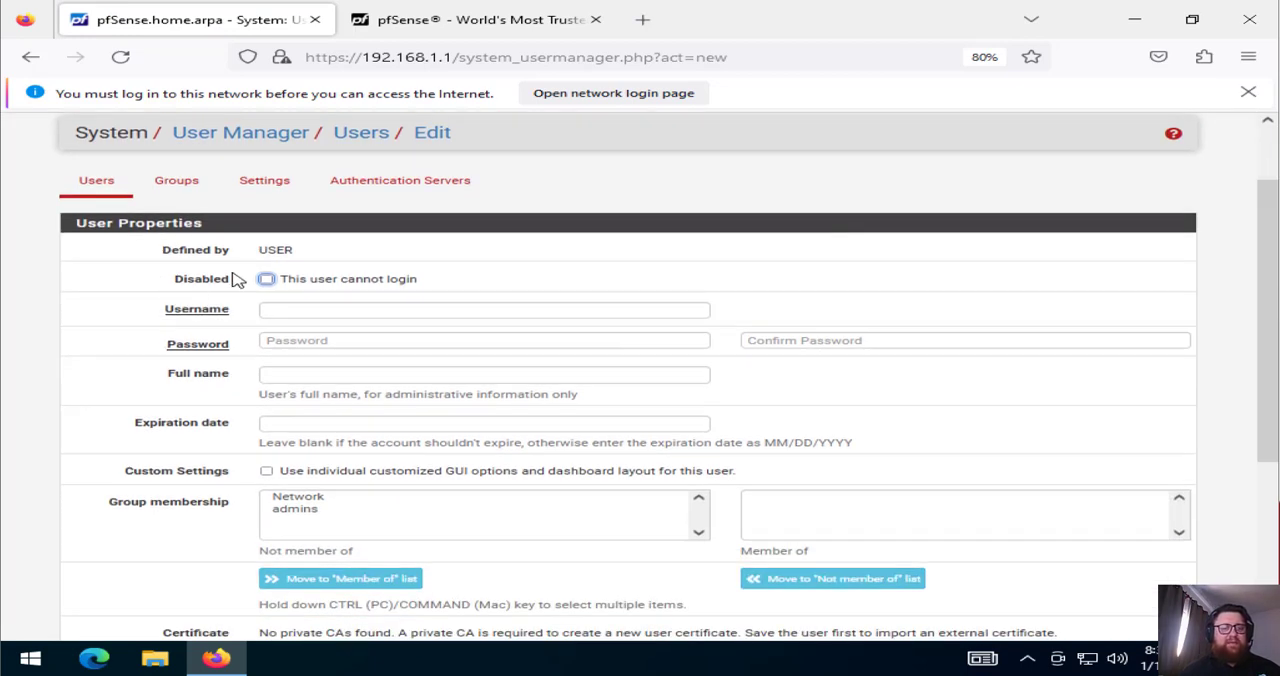
click(335, 305)
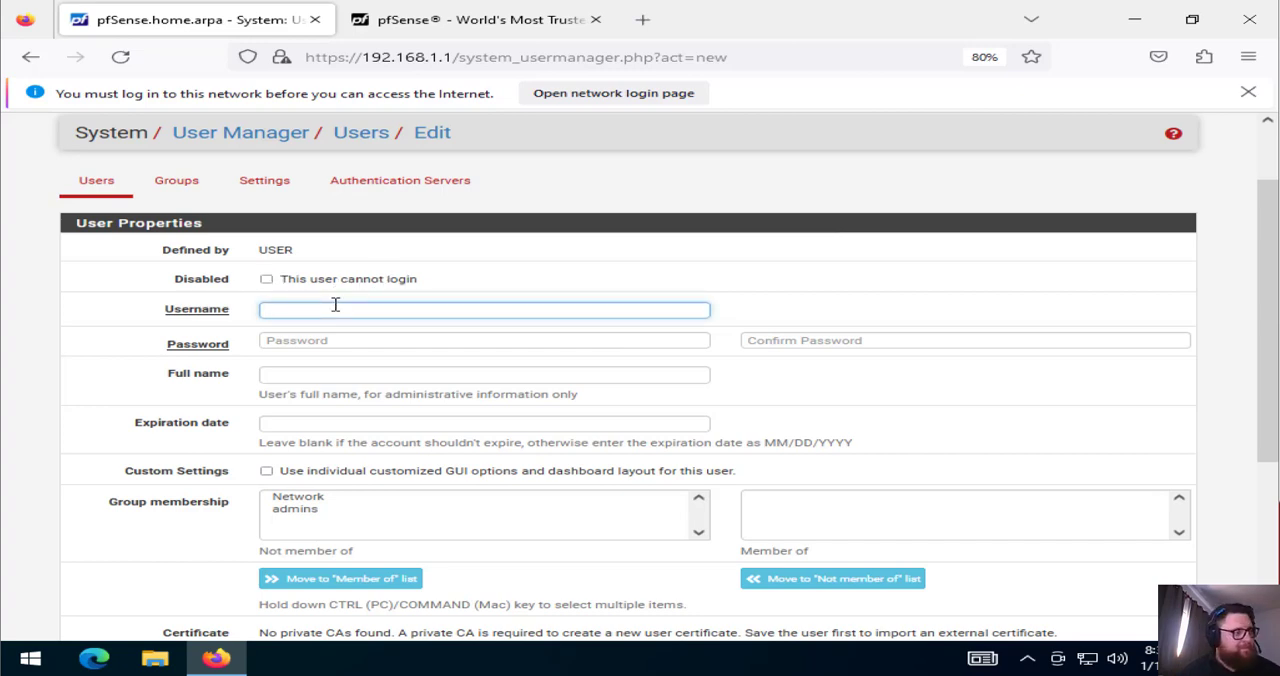
text(roman)
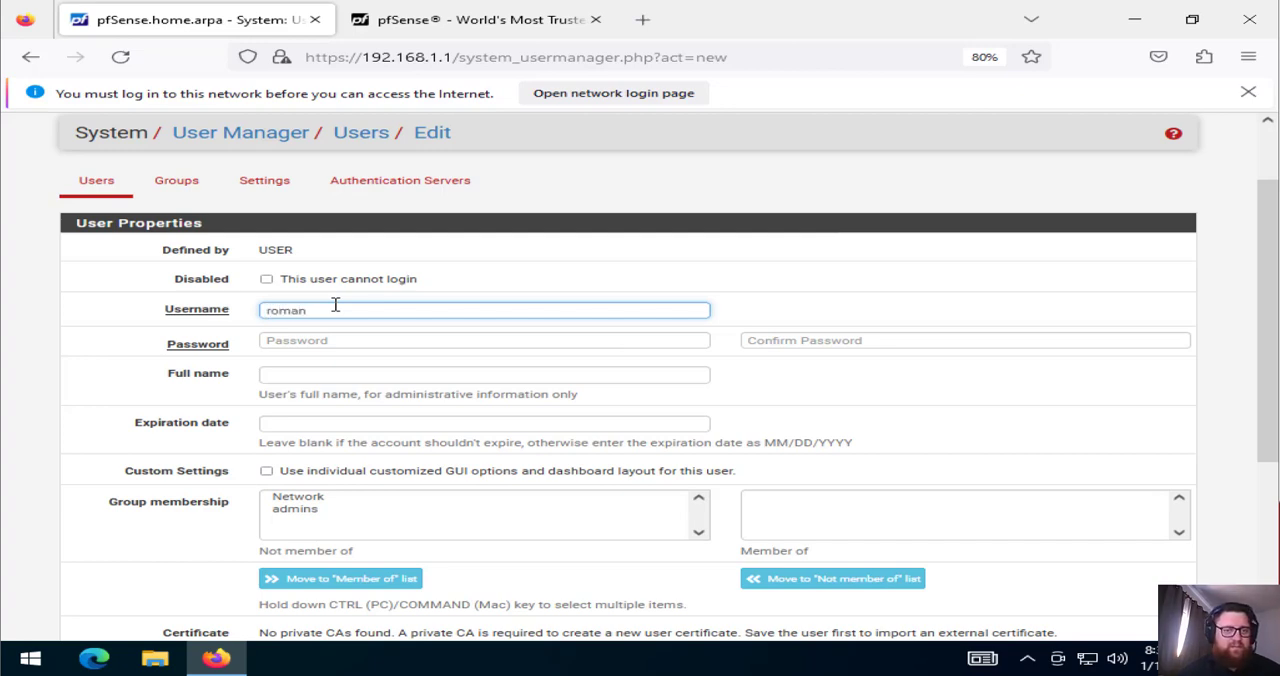
key(Tab)
text(••)
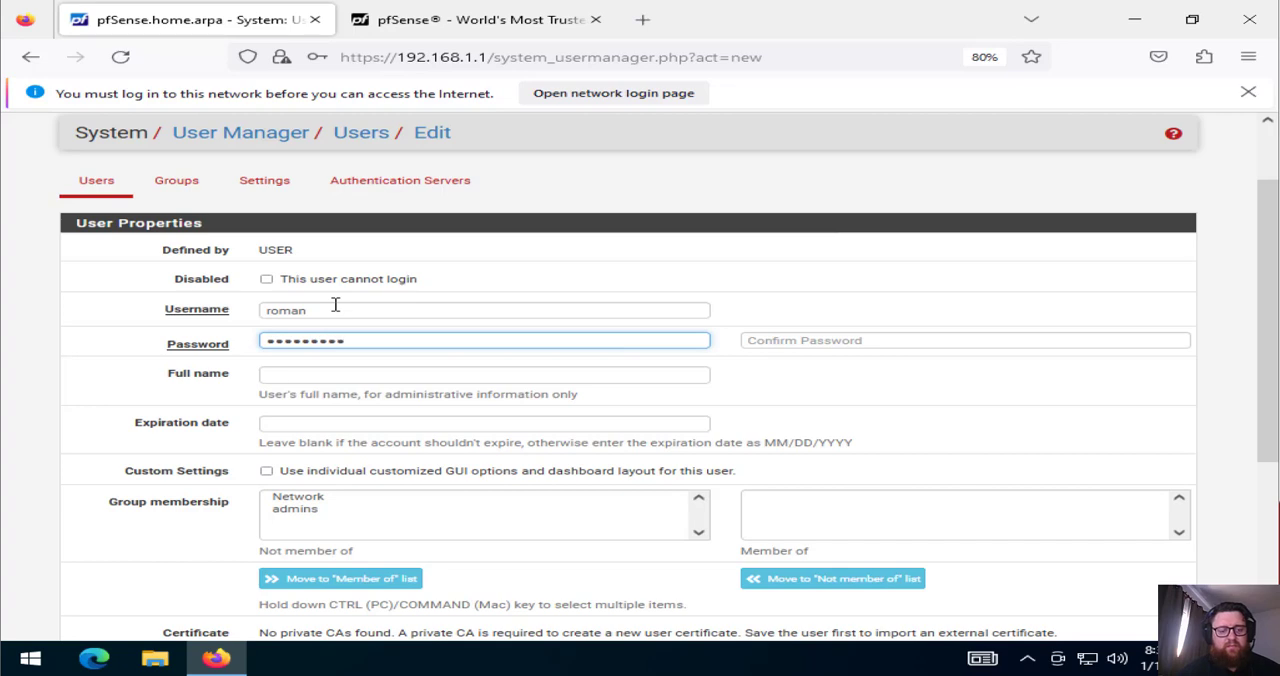
text(••)
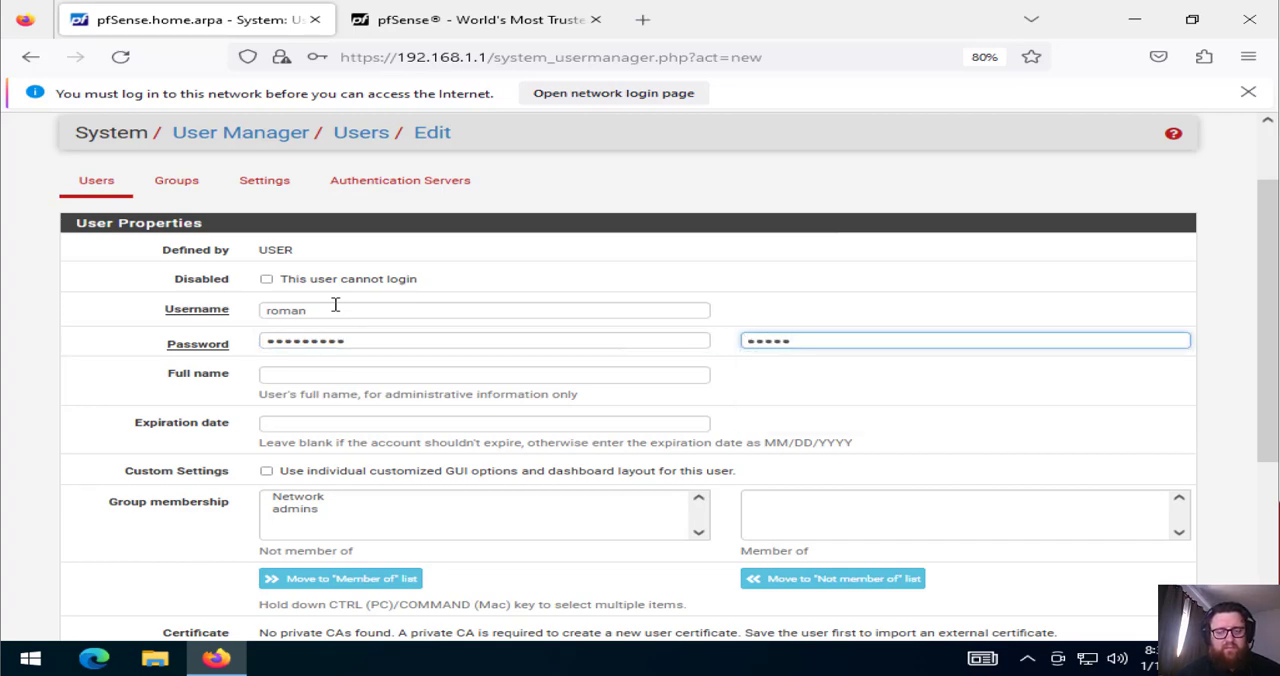
key(BackSpace)
key(BackSpace)
text(••••)
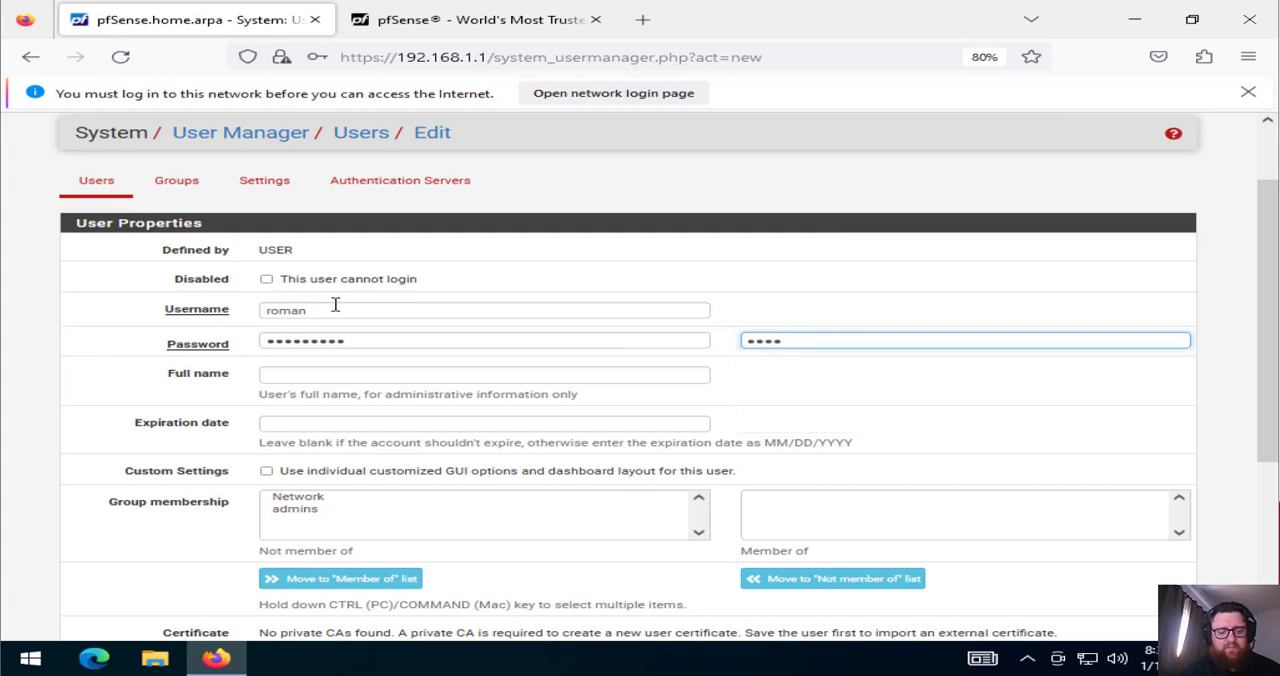
click(290, 374)
text(Roman)
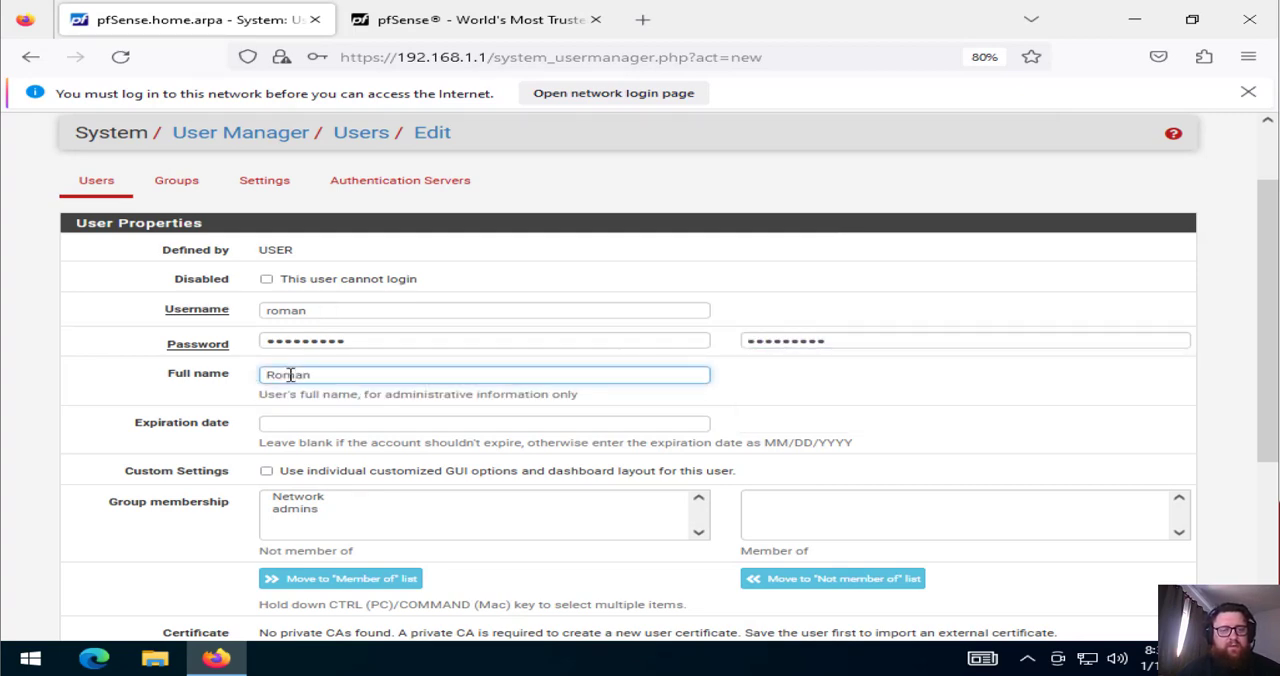
Set the new user's expiration date to 01/20/2023
click(482, 423)
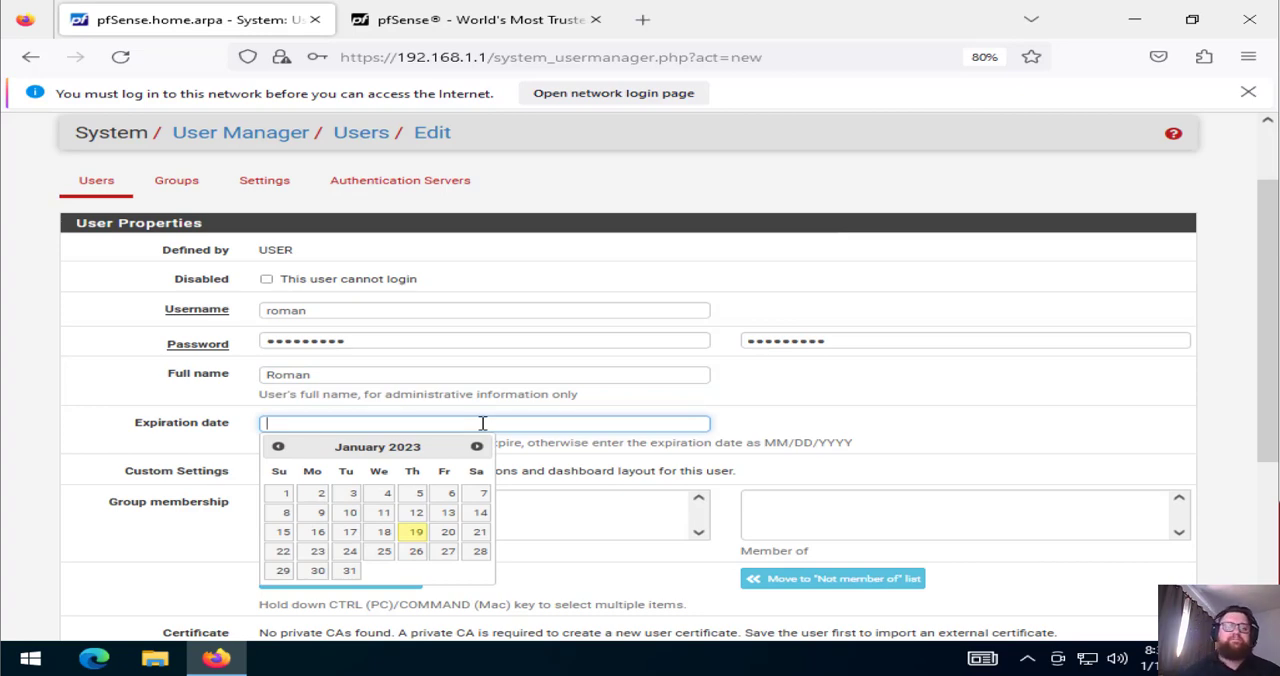
click(1265, 311)
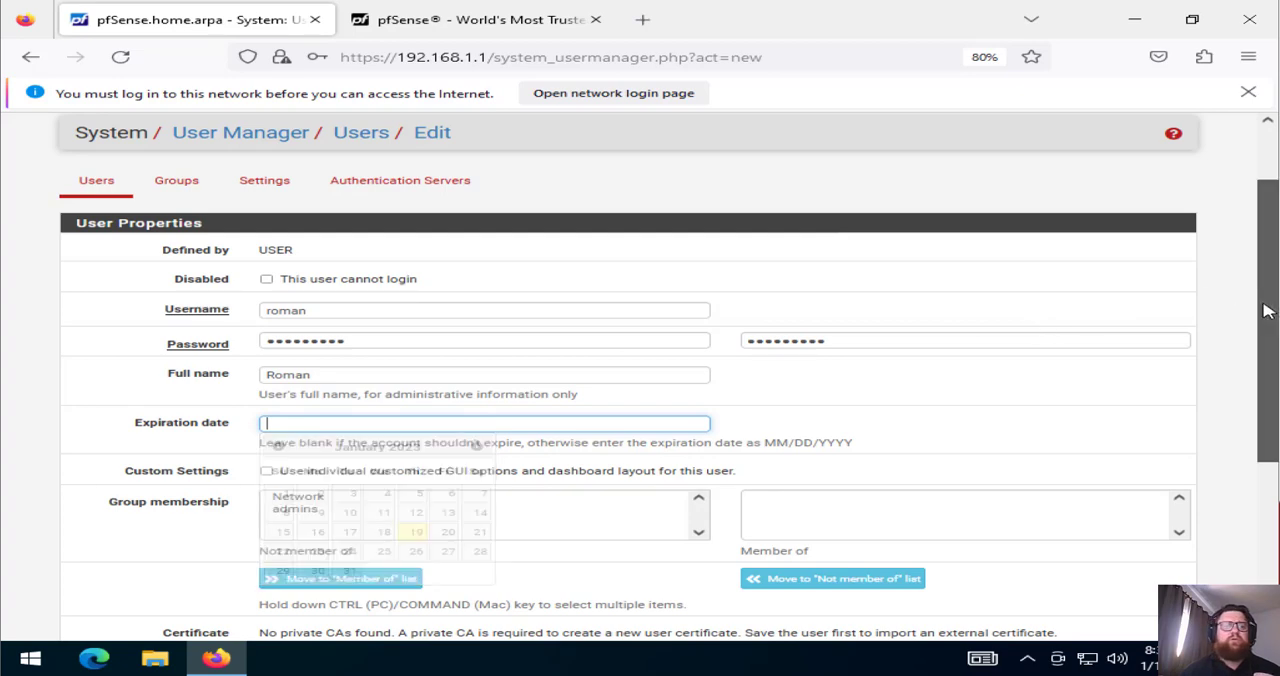
scroll(1265, 311, down, 3)
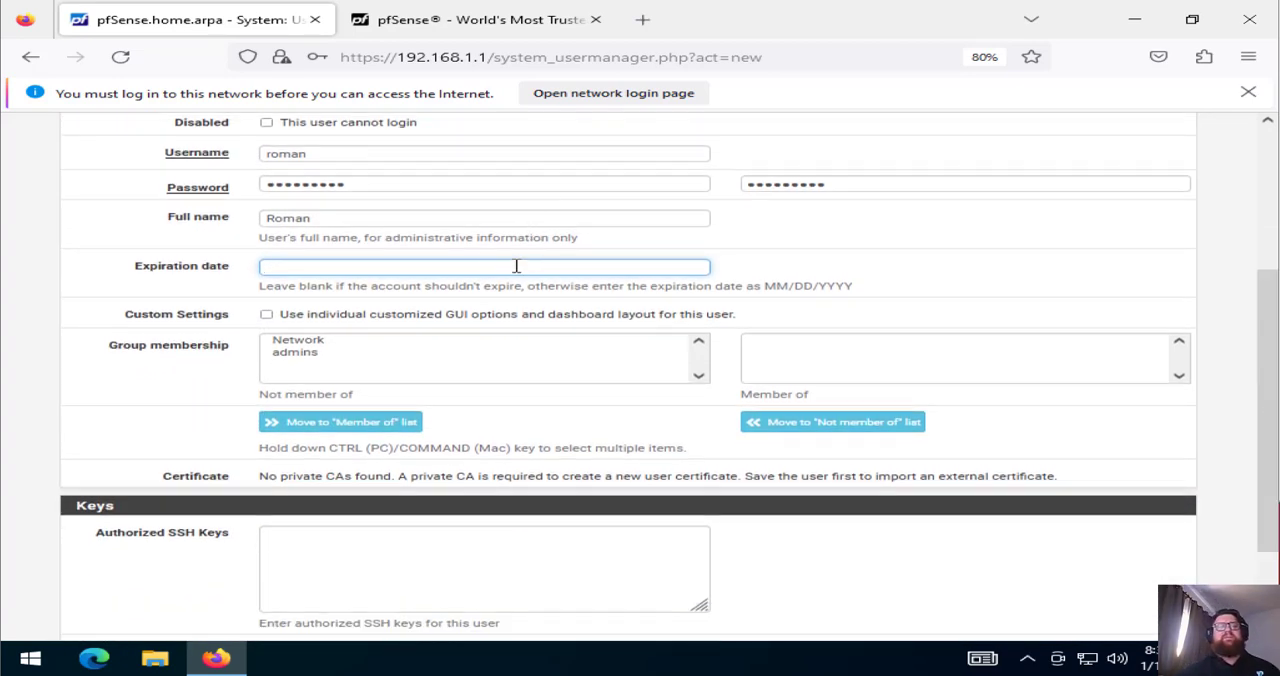
click(399, 236)
click(415, 214)
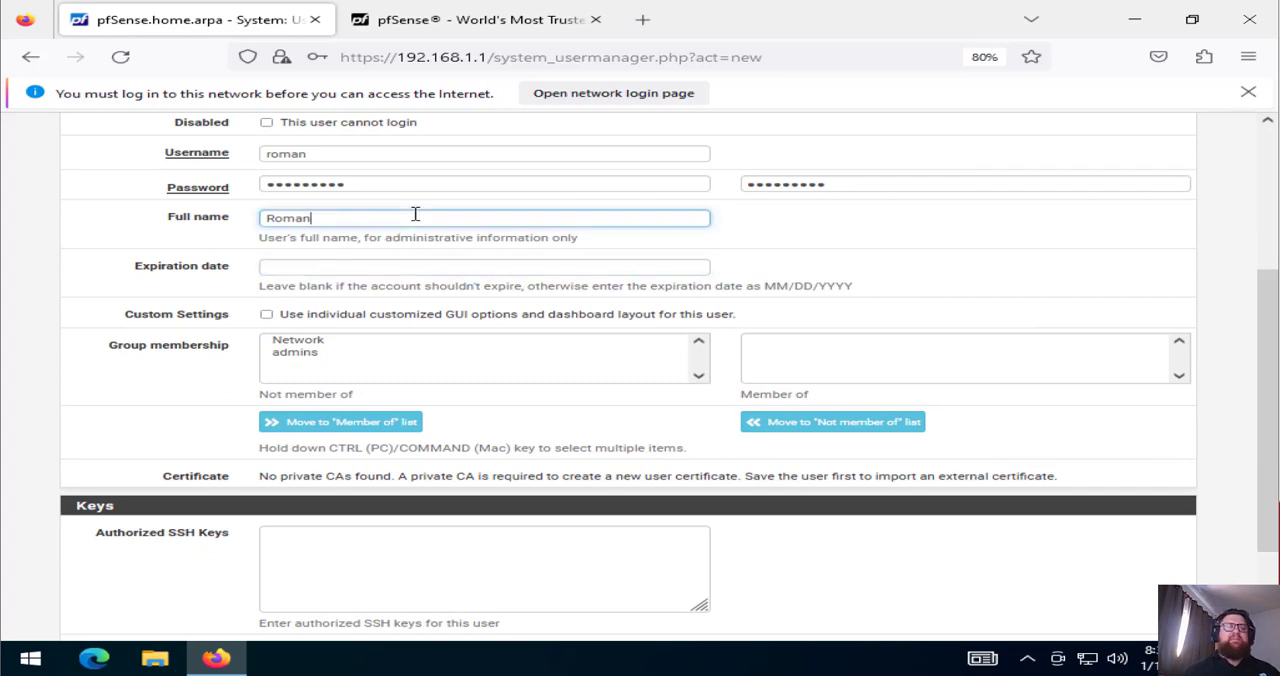
click(430, 266)
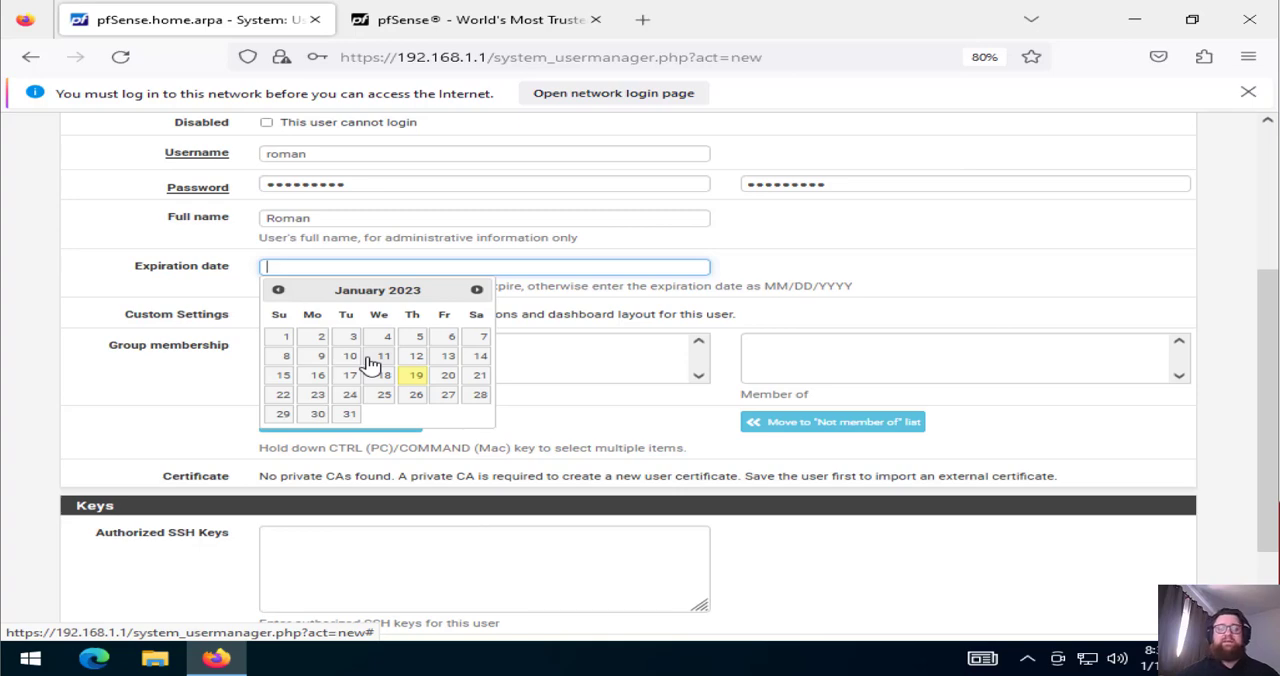
click(446, 376)
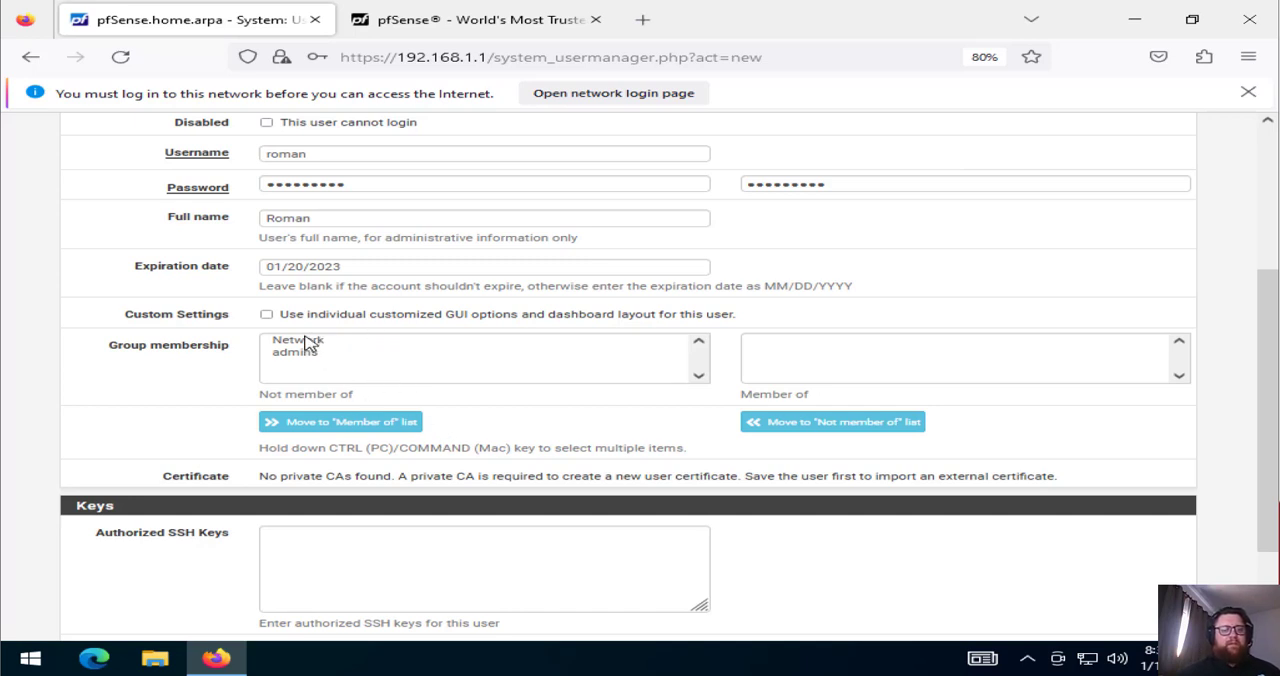
Leave the individual GUI customization off and make the new user a member of the Network group
click(326, 319)
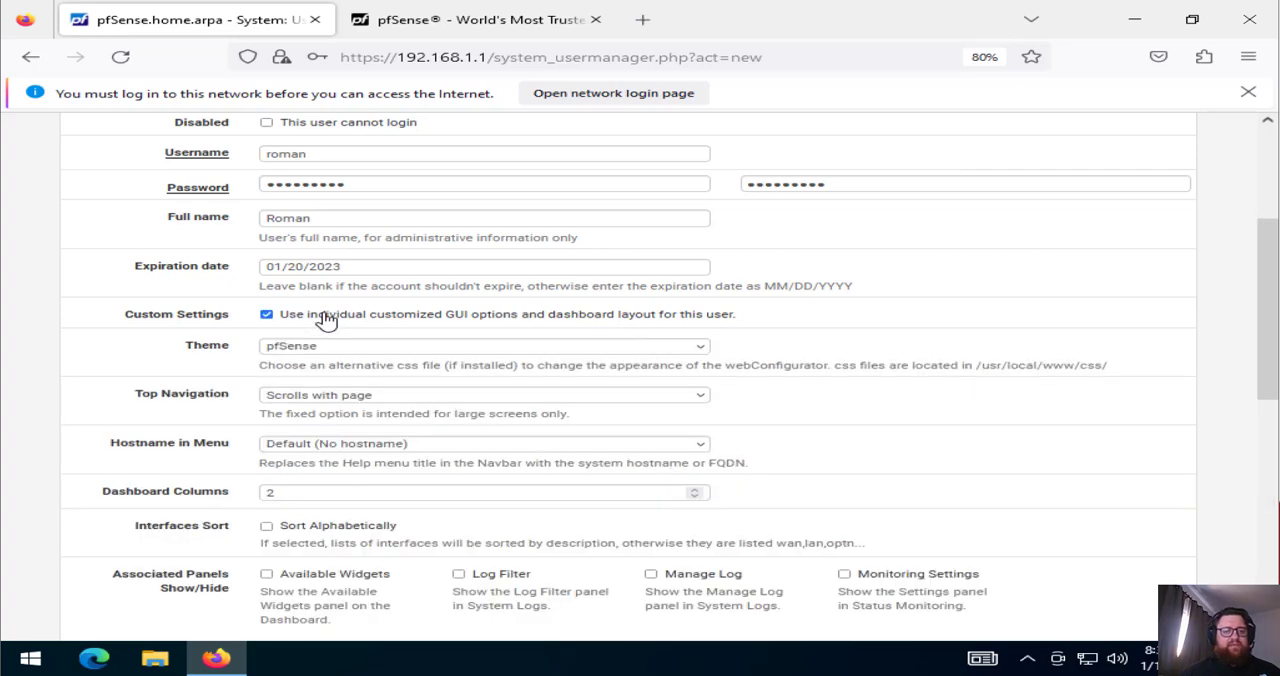
click(326, 319)
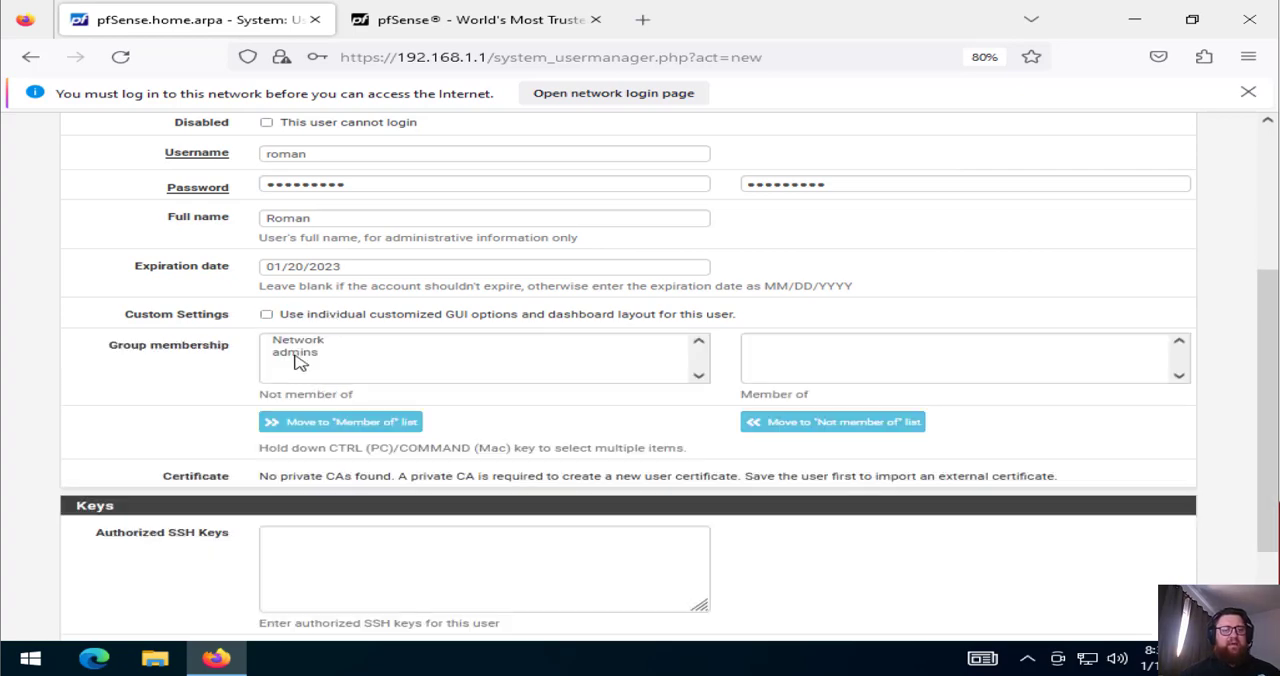
click(316, 350)
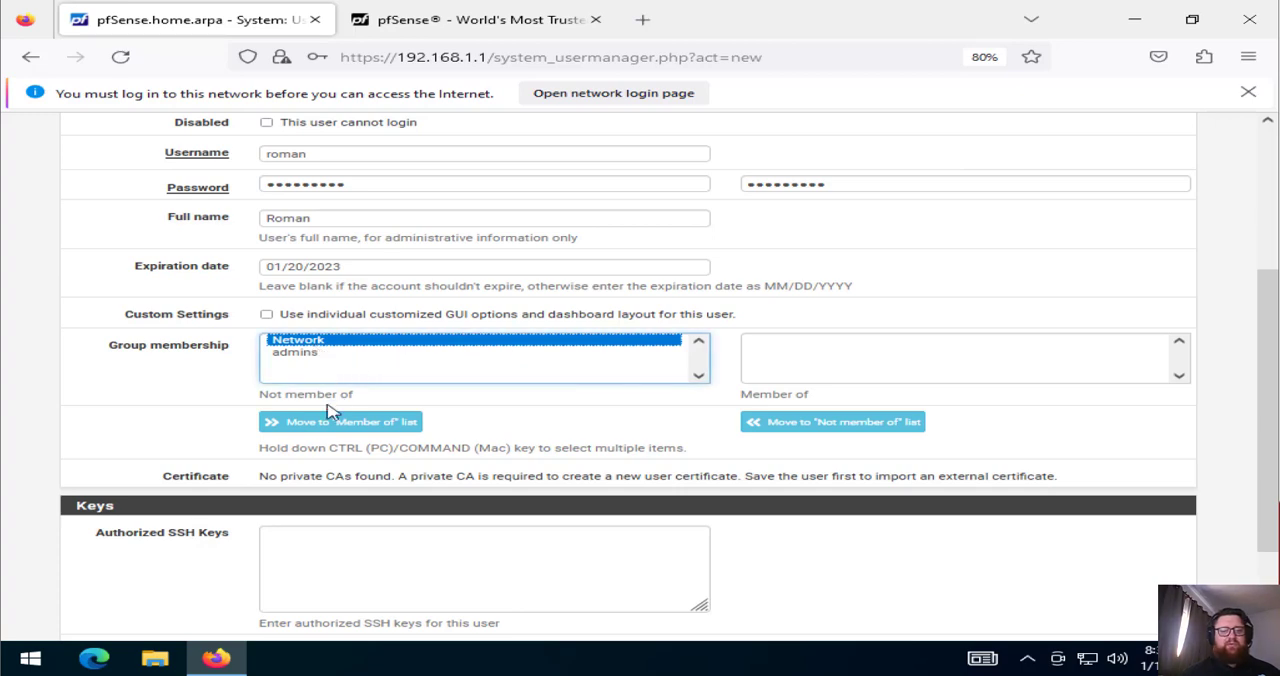
click(329, 424)
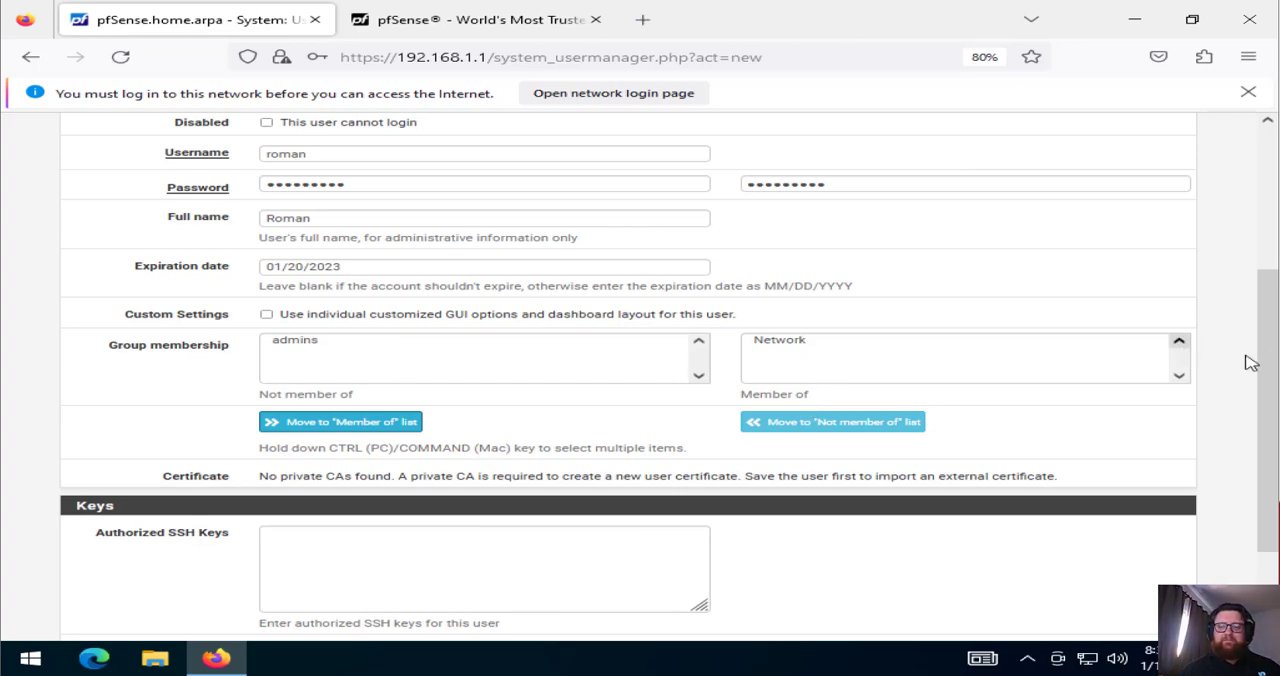
Review the new user's properties, save the user, and decline the browser's offer to store the password
scroll(1268, 347, down, 3)
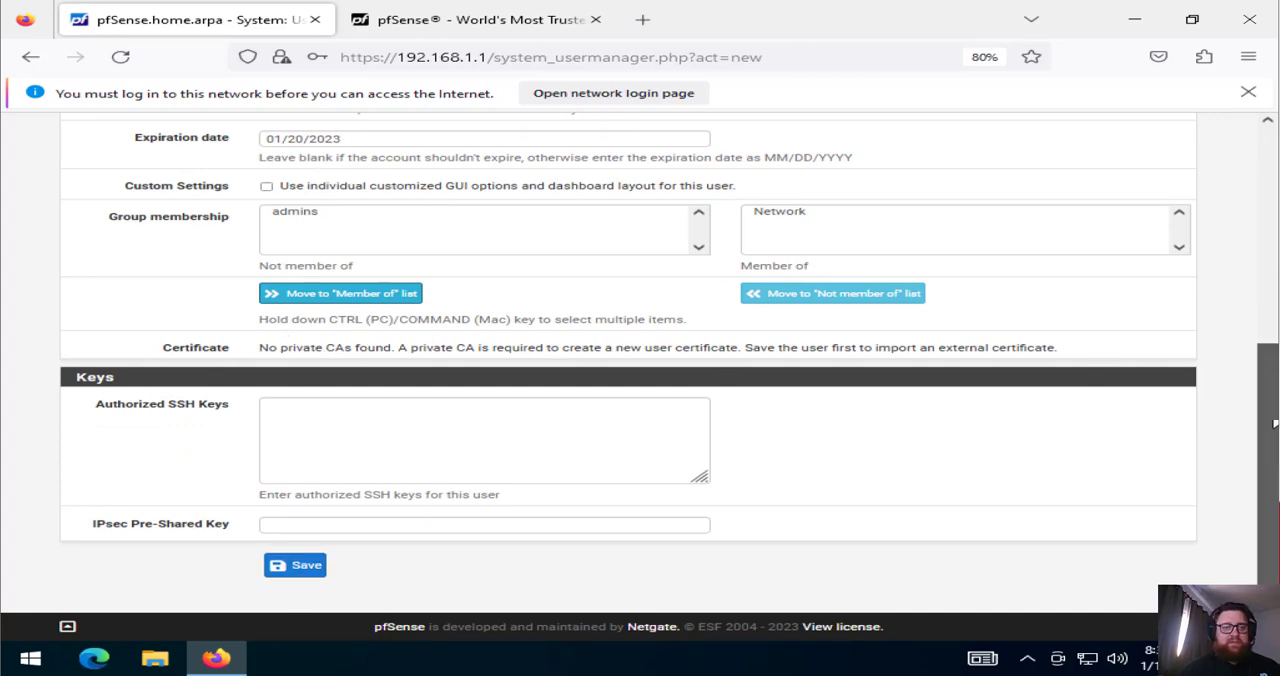
drag(1265, 385, 1258, 163)
scroll(1250, 250, down, 2)
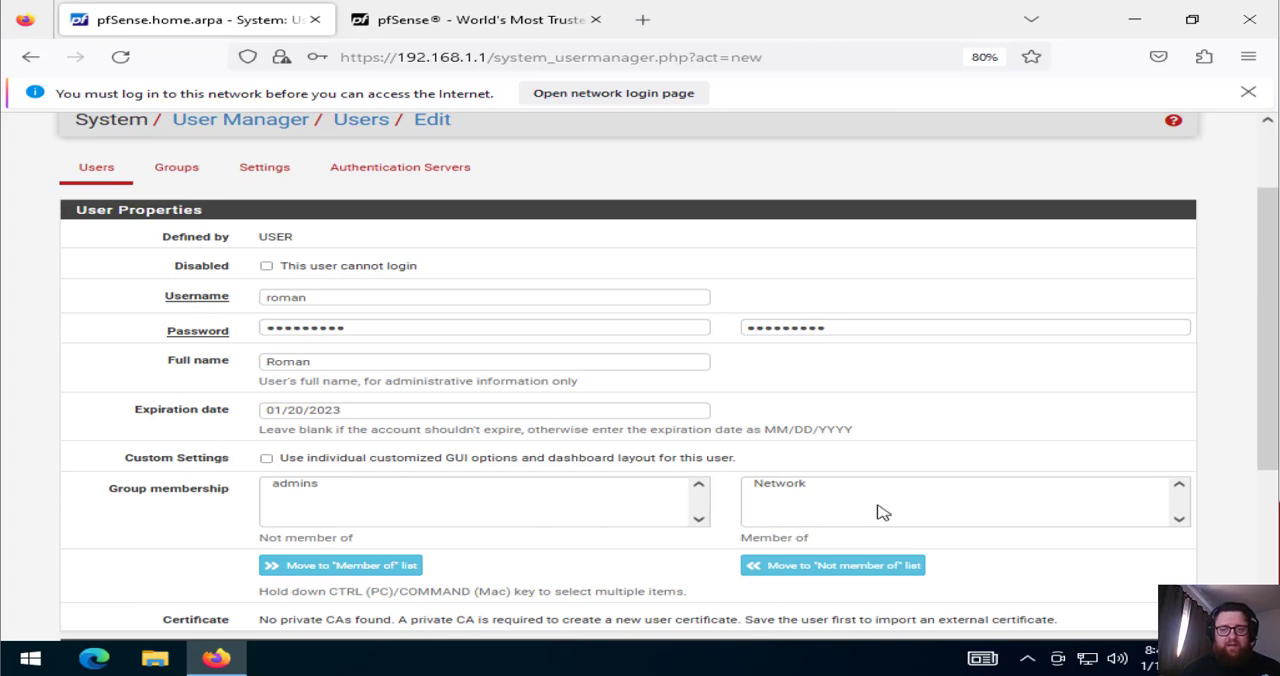
drag(1266, 390, 1268, 552)
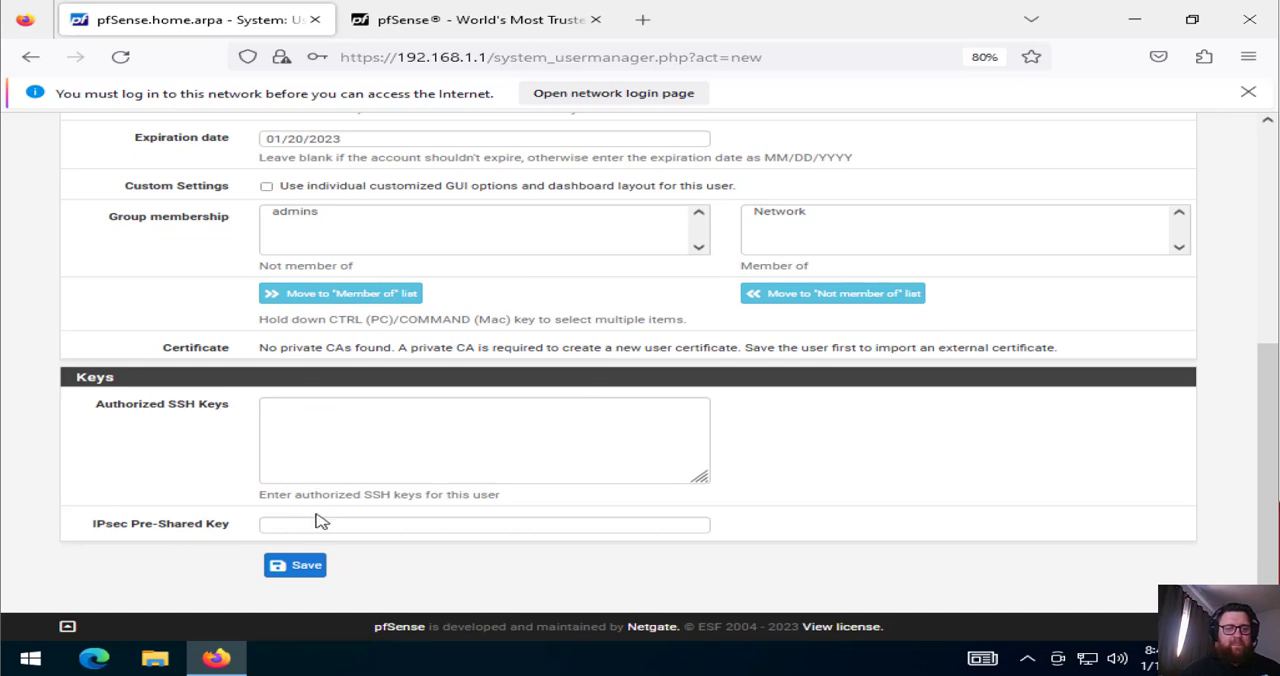
click(290, 565)
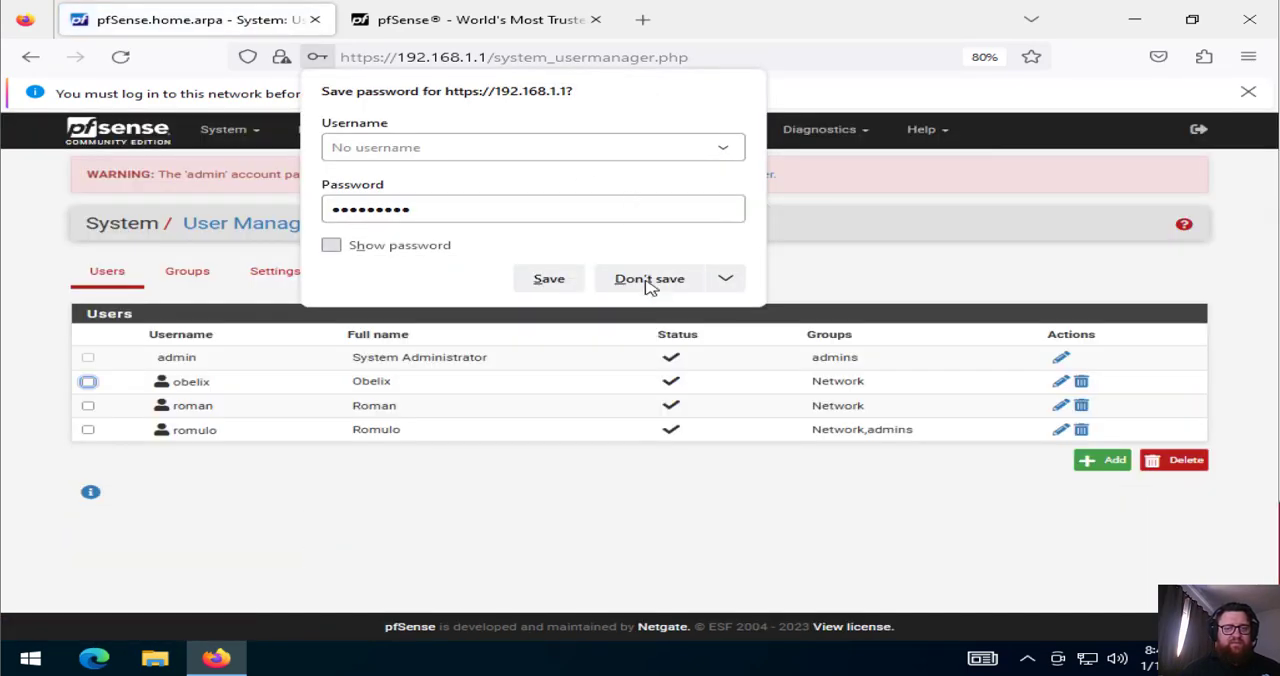
click(650, 280)
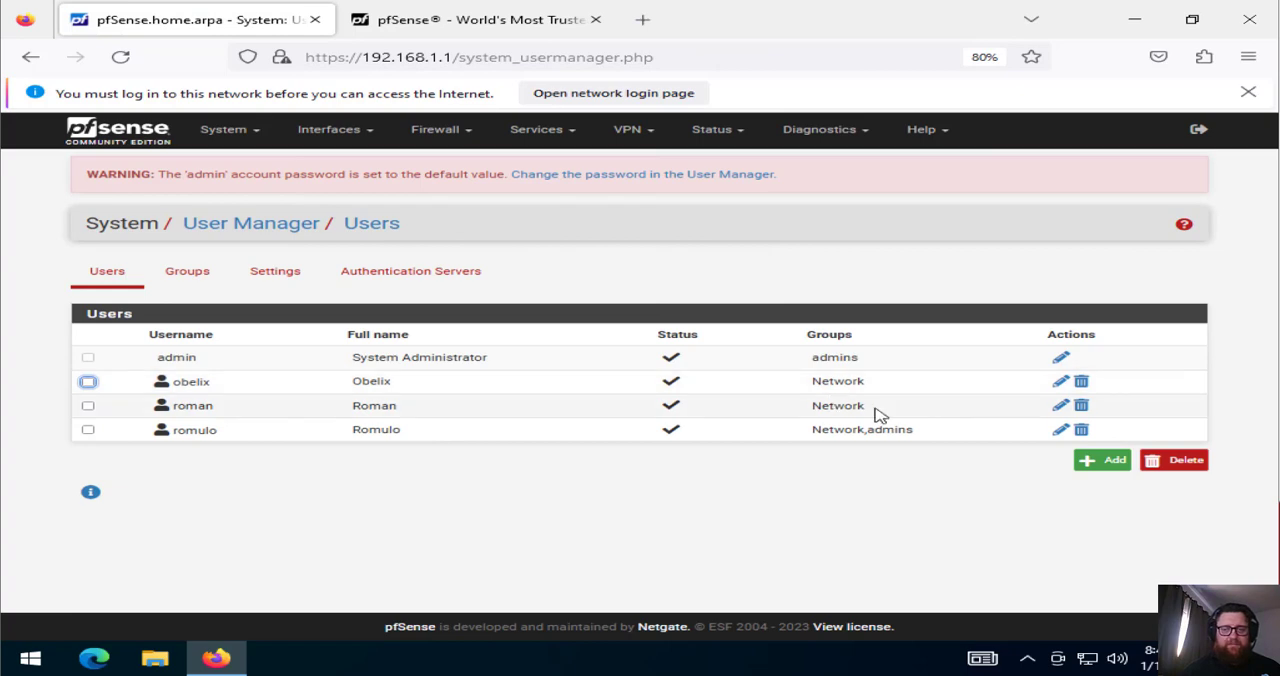
Edit the new user to assign the privilege "User - Services: Captive Portal login" and save it
click(1060, 405)
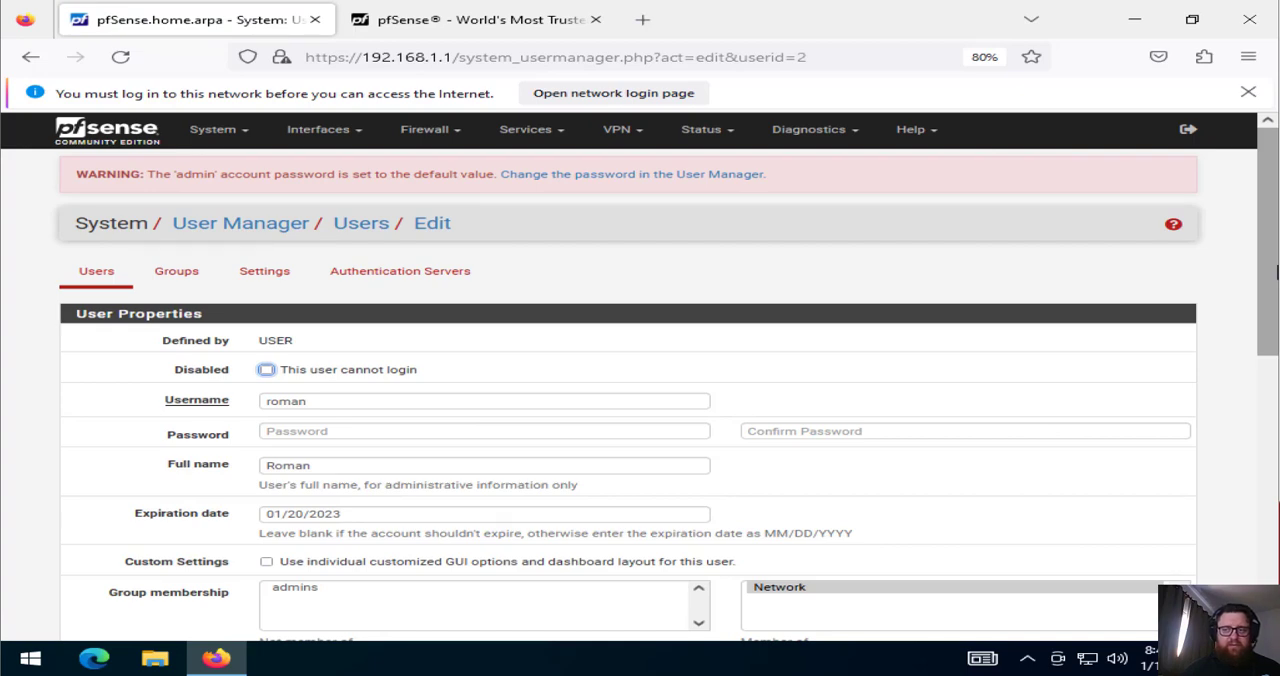
drag(1276, 270, 1236, 562)
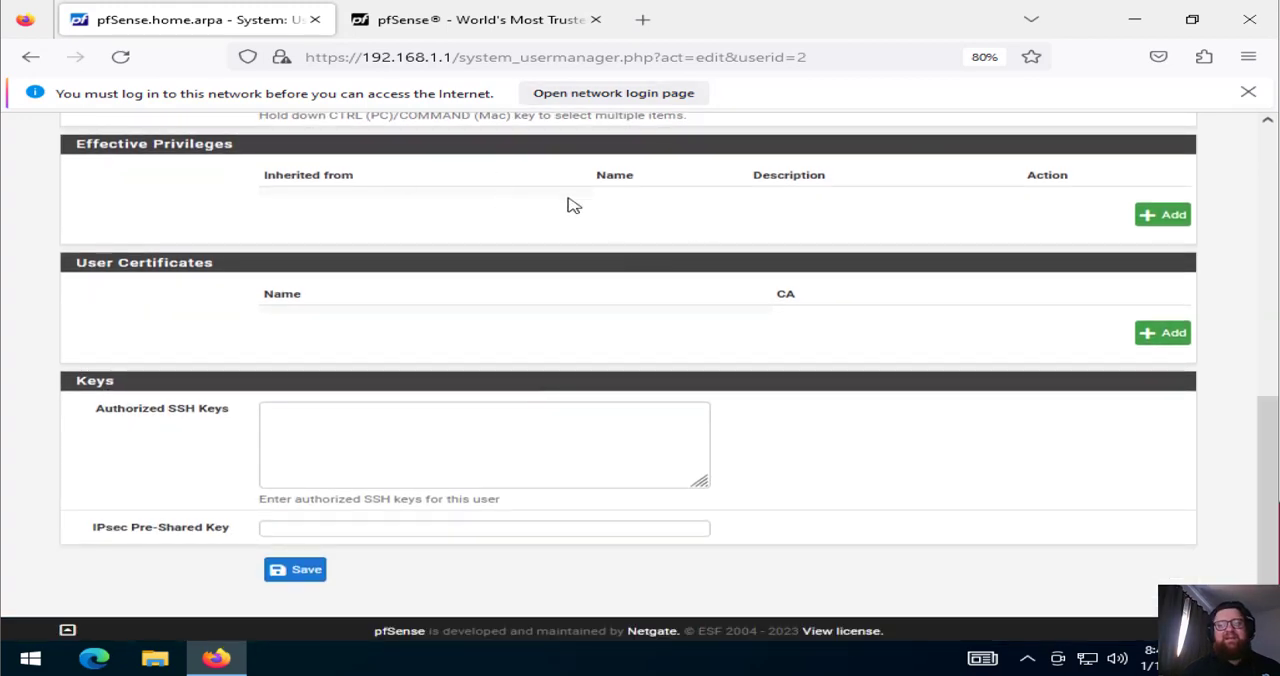
click(1152, 214)
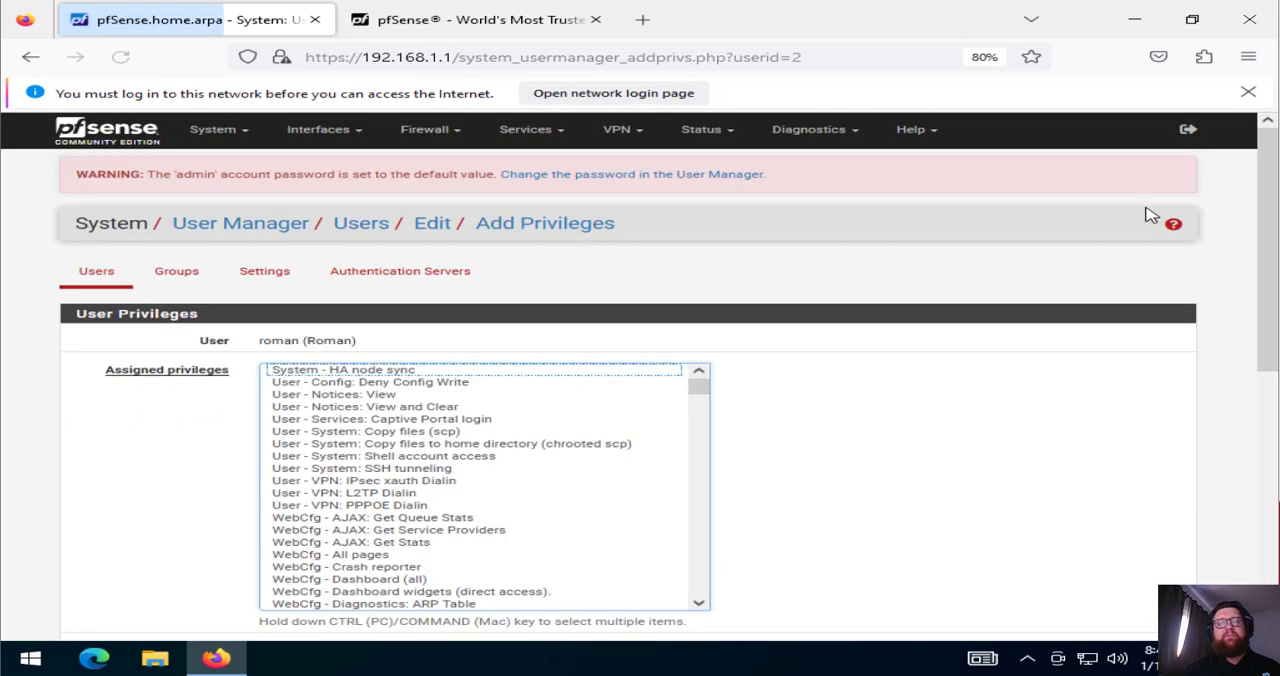
click(467, 420)
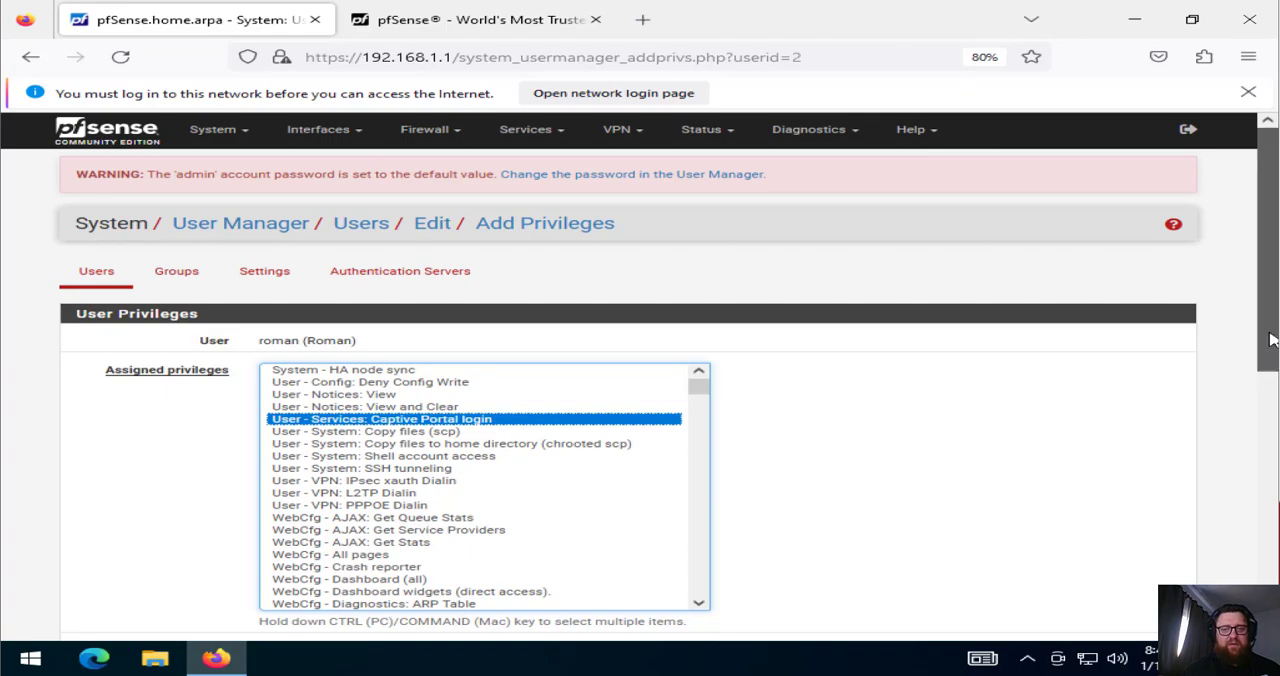
drag(1268, 338, 1270, 598)
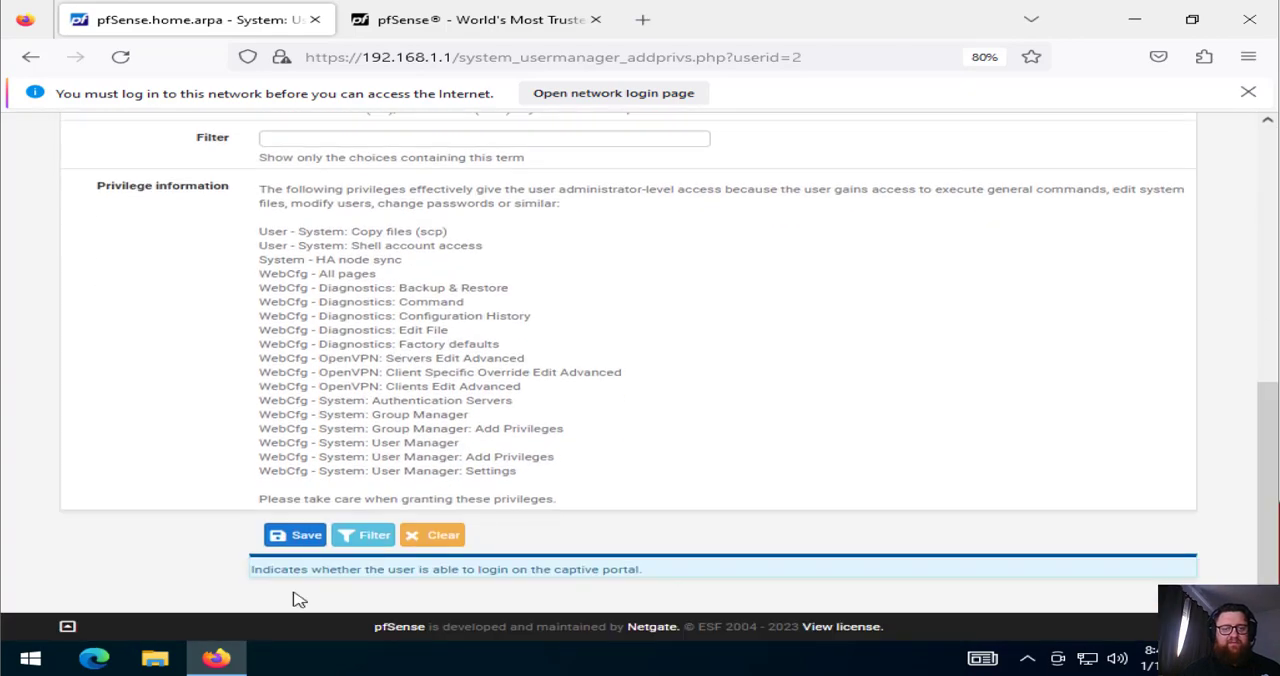
click(288, 534)
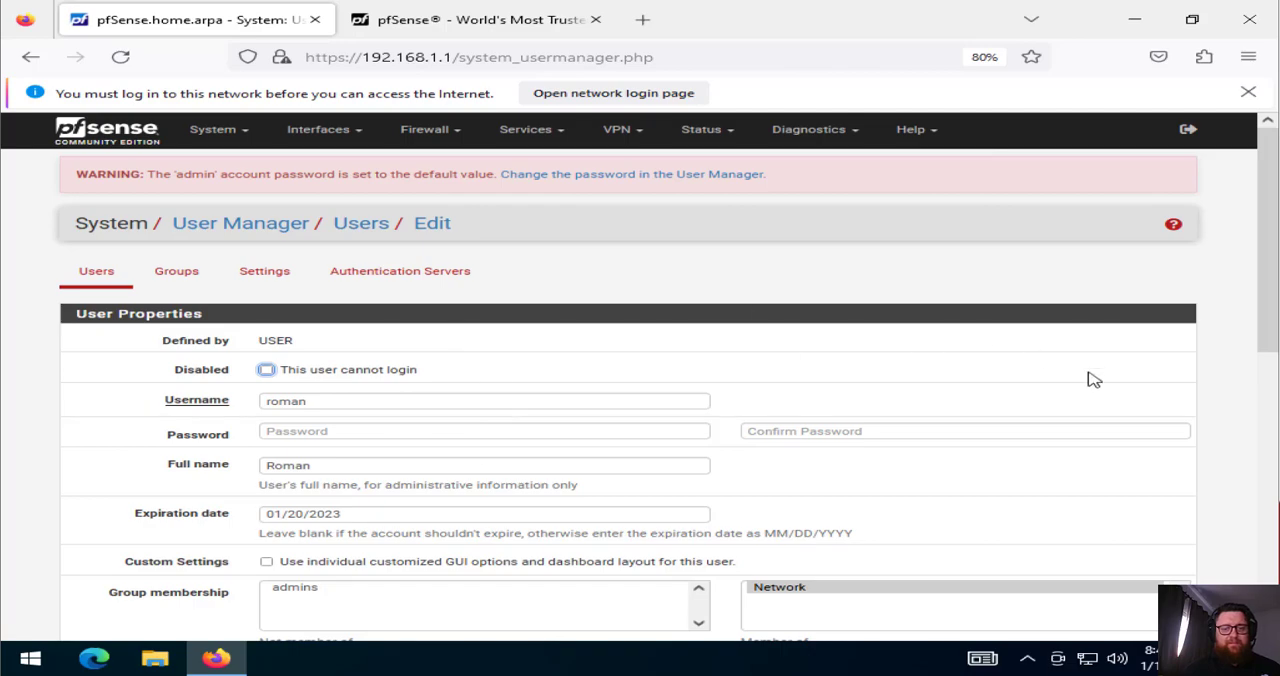
mouse_move(1262, 265)
mouse_down()
mouse_move(1262, 472)
mouse_move(1262, 260)
mouse_up()
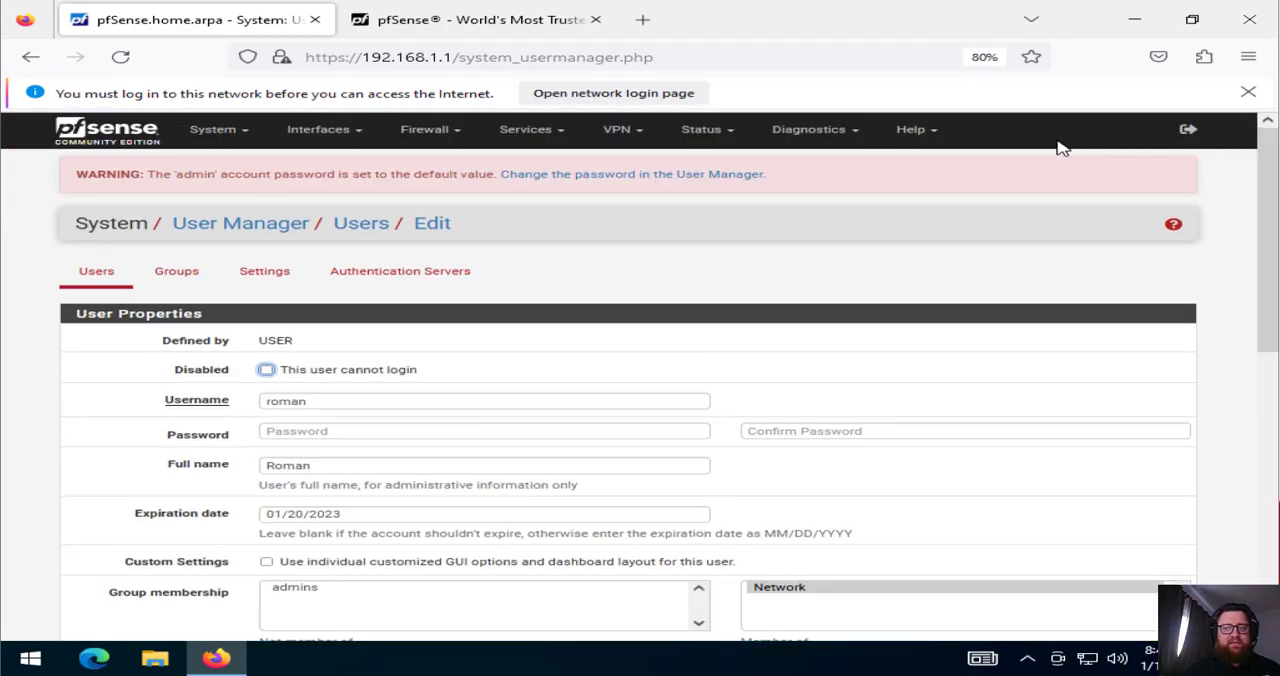
Reload the open pfsense.org page to test whether Internet access is allowed without a portal login
click(583, 19)
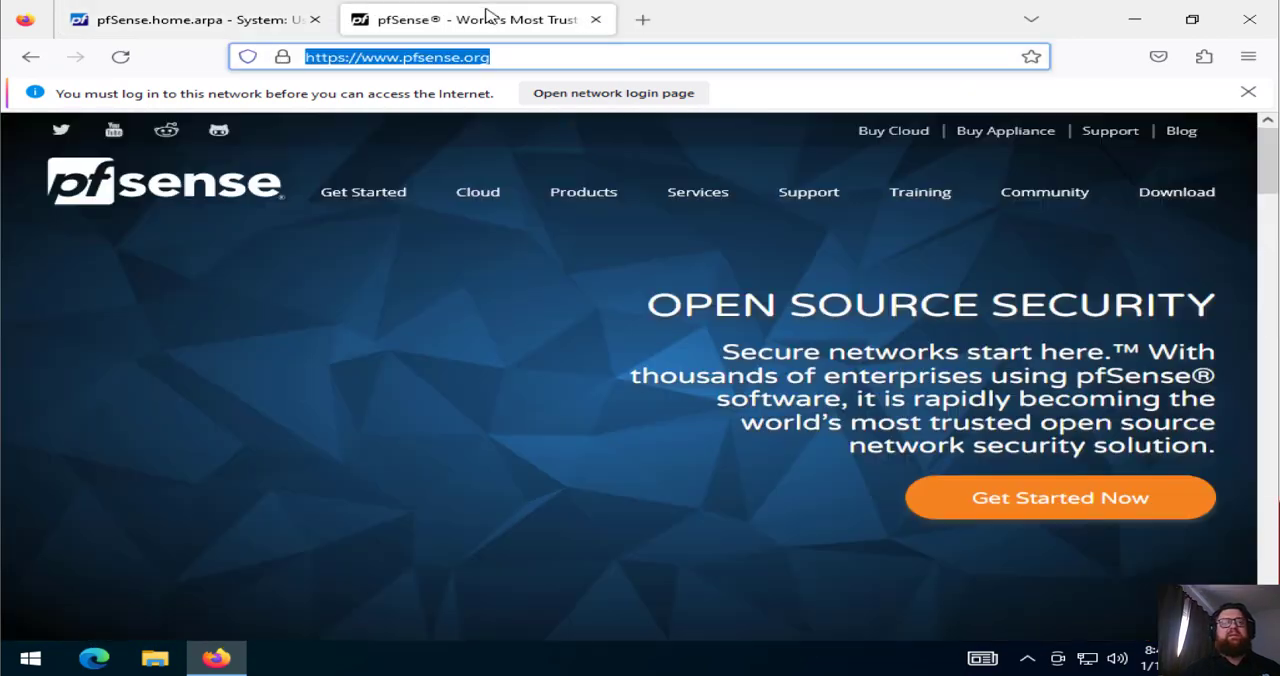
click(120, 57)
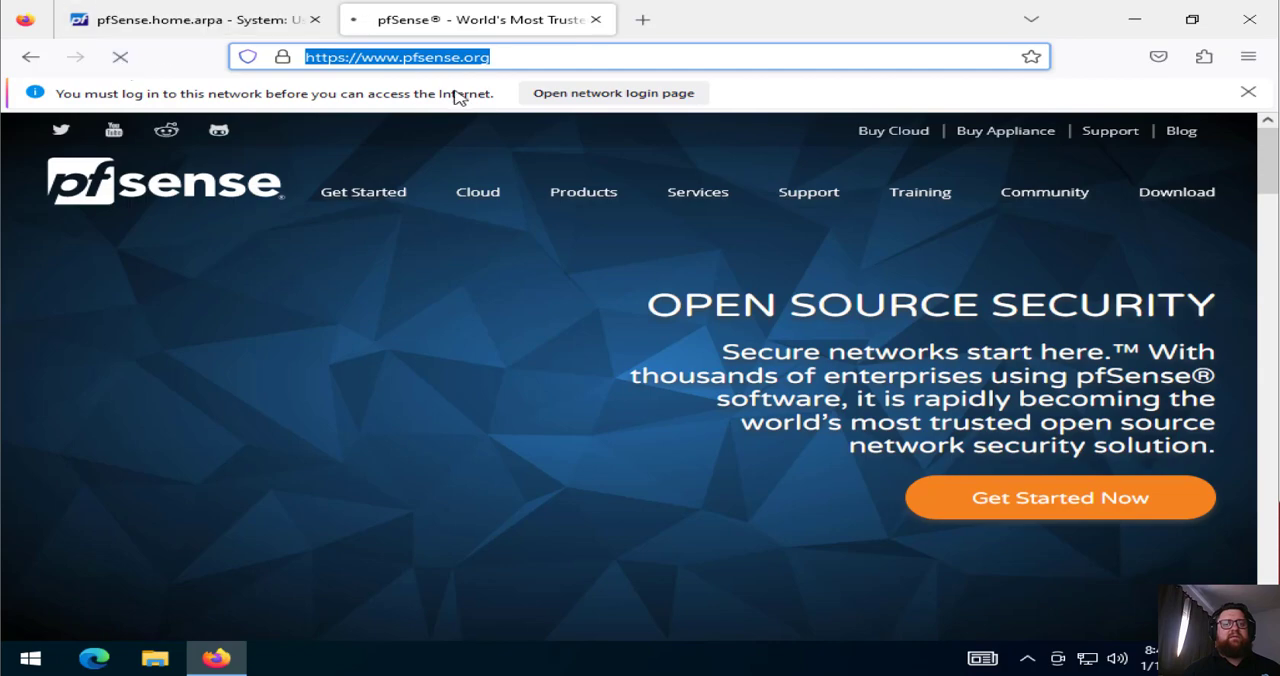
click(589, 56)
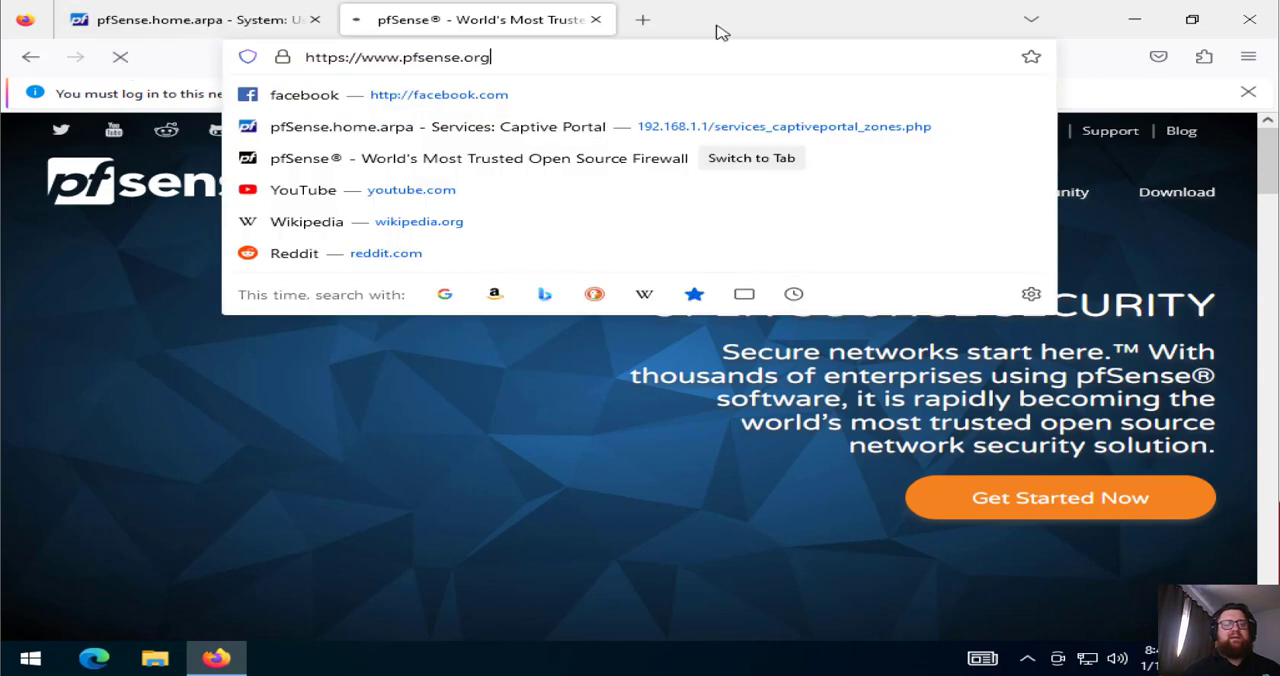
key(Escape)
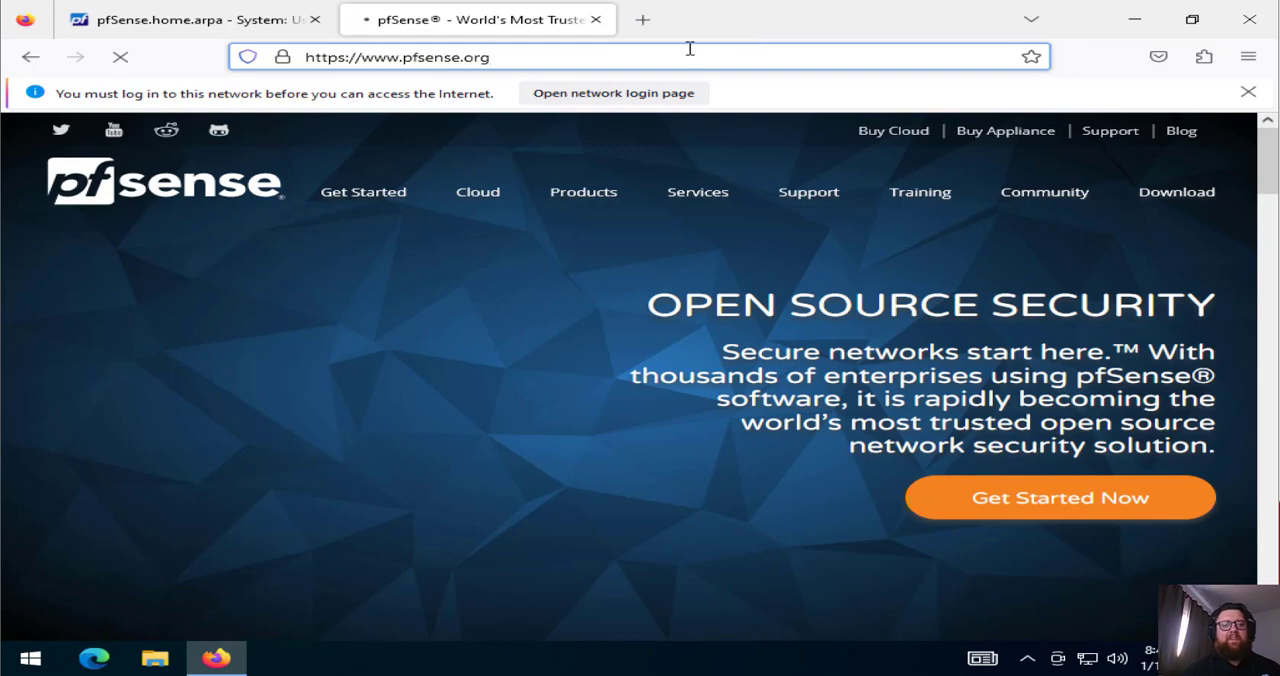
Close the pfsense.org tab and open the network login page from a new browser tab
click(597, 21)
click(364, 21)
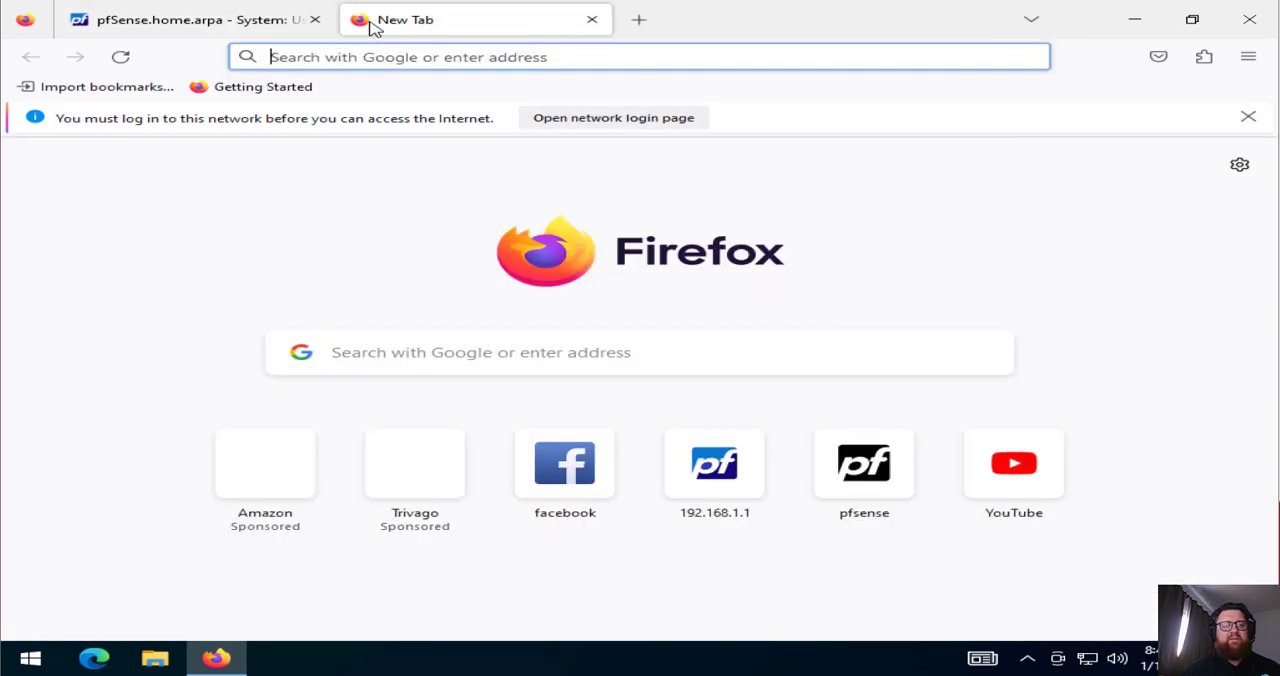
click(613, 118)
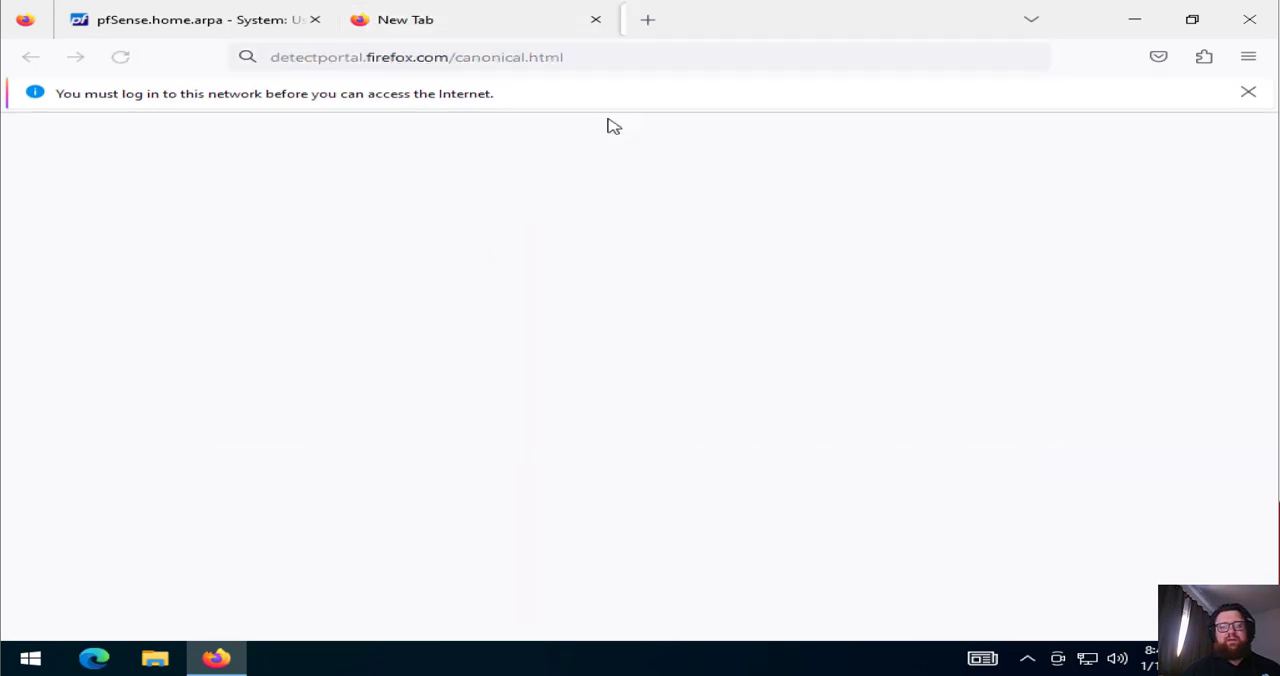
Log in to the captive portal with the new user's username and account password, and decline the browser's offer to store the login
click(613, 392)
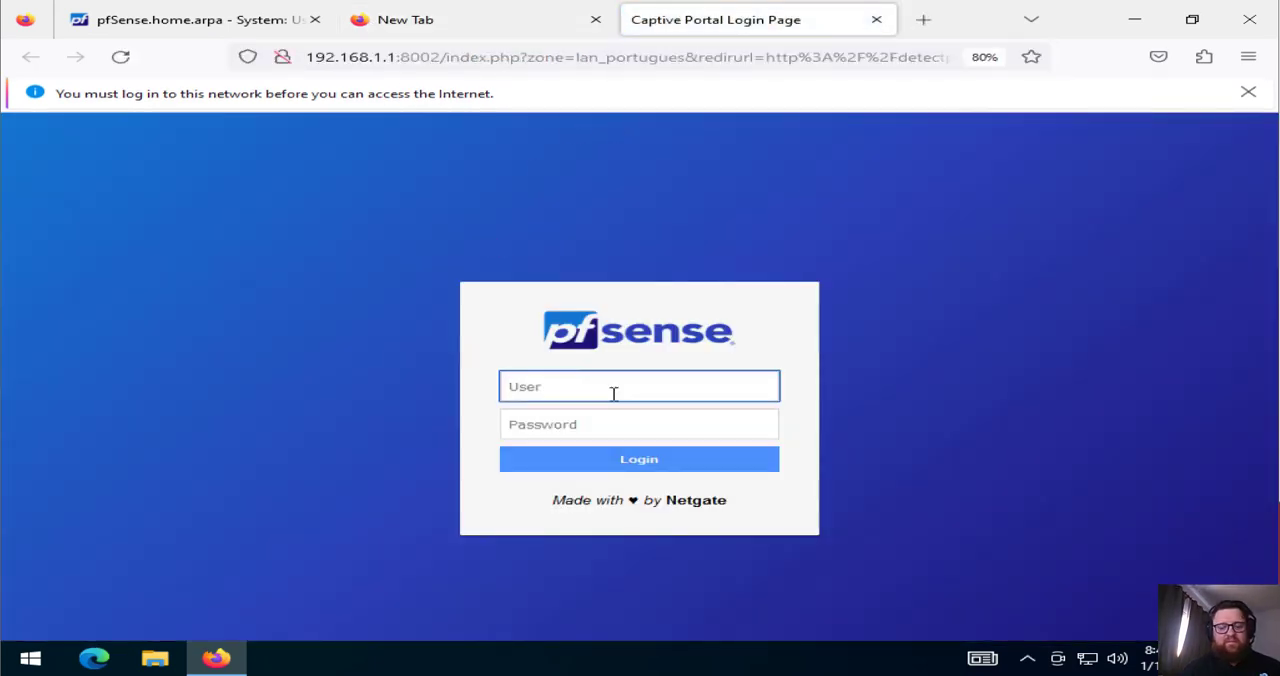
text(roman)
key(Tab)
text(r)
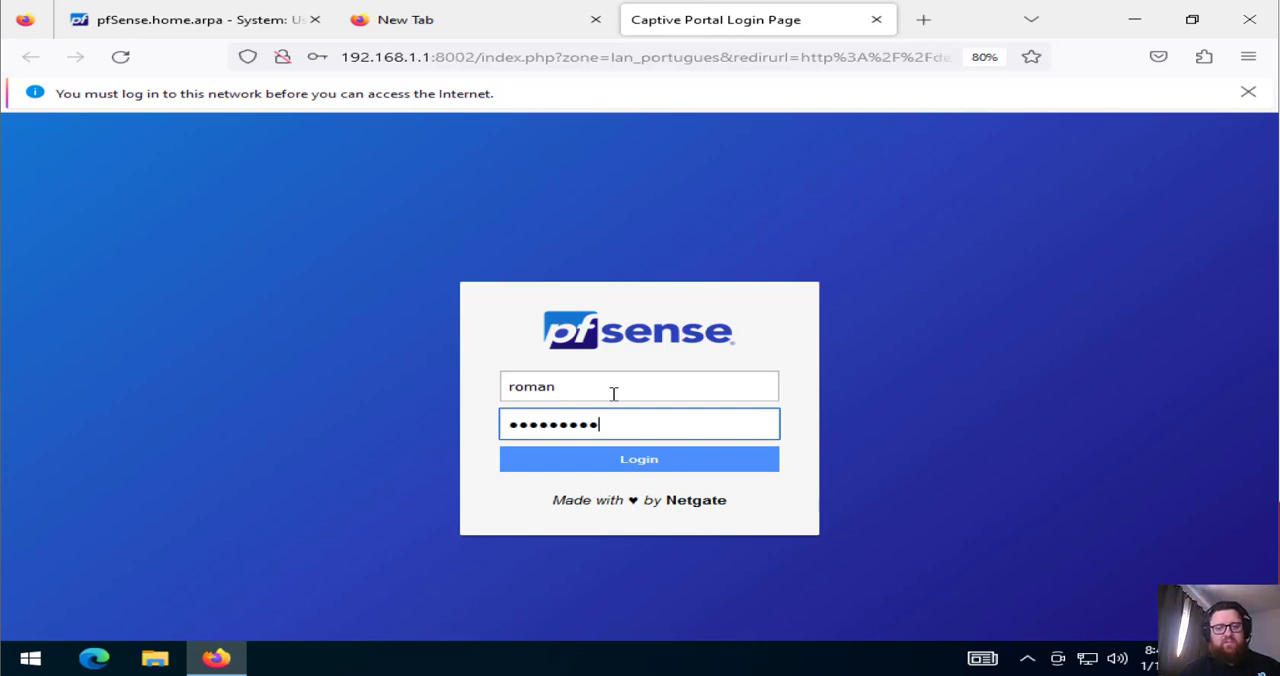
click(566, 463)
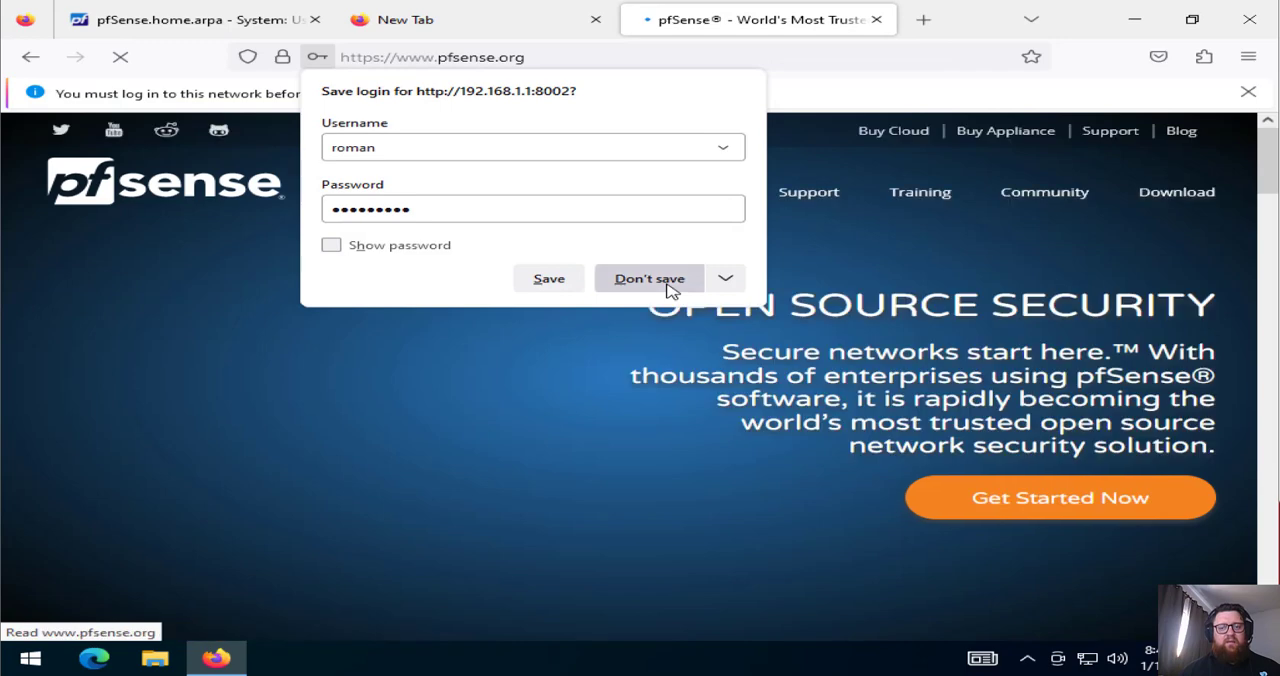
click(672, 280)
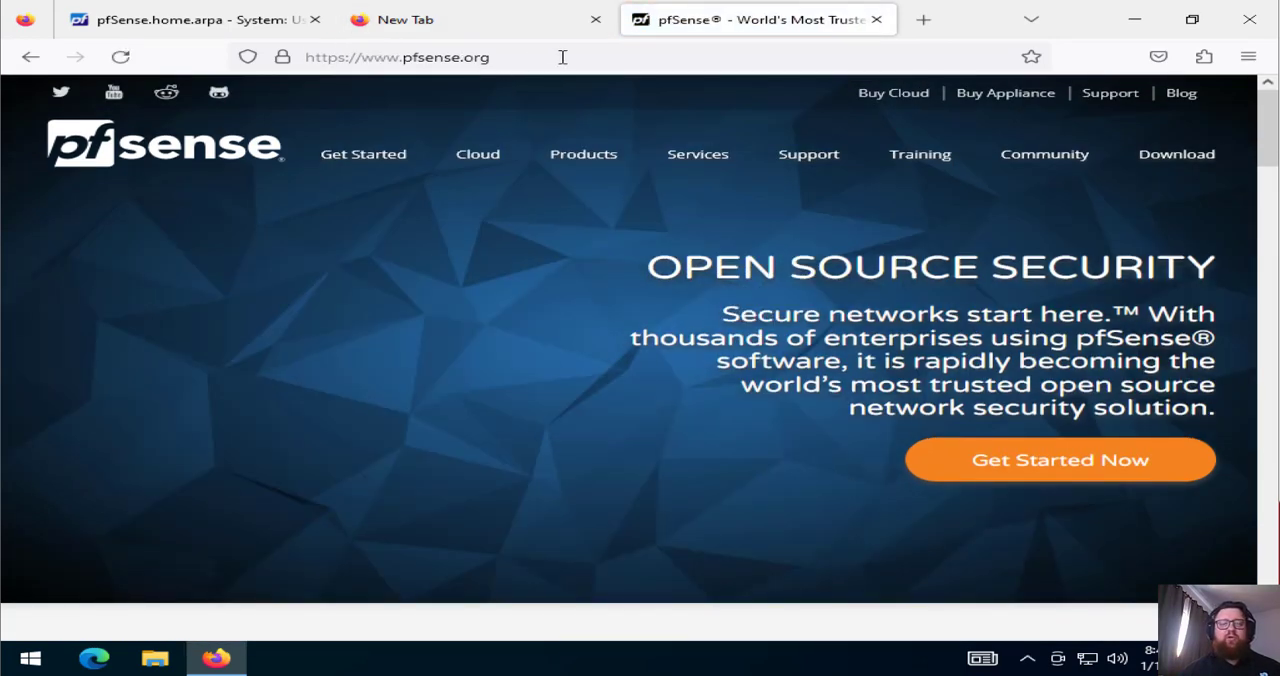
Check the address of the page loaded after the portal login, return to the user's edit page, and close the empty browser tab
click(562, 57)
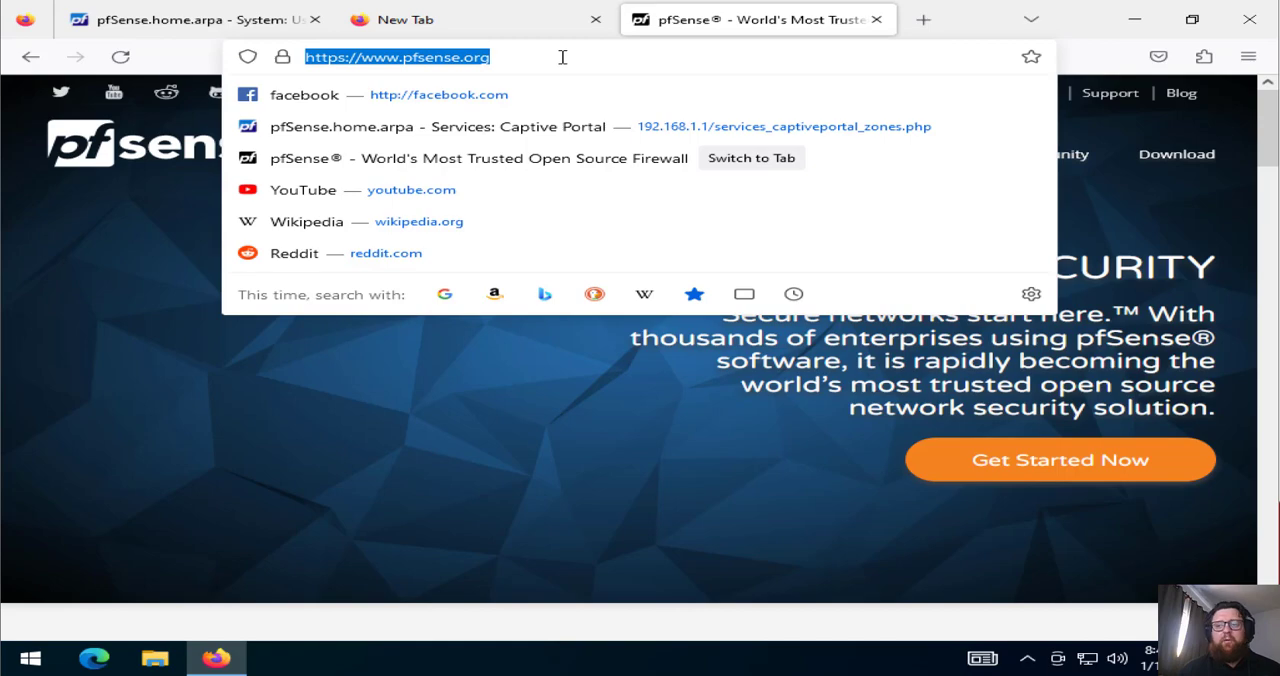
click(562, 57)
click(520, 449)
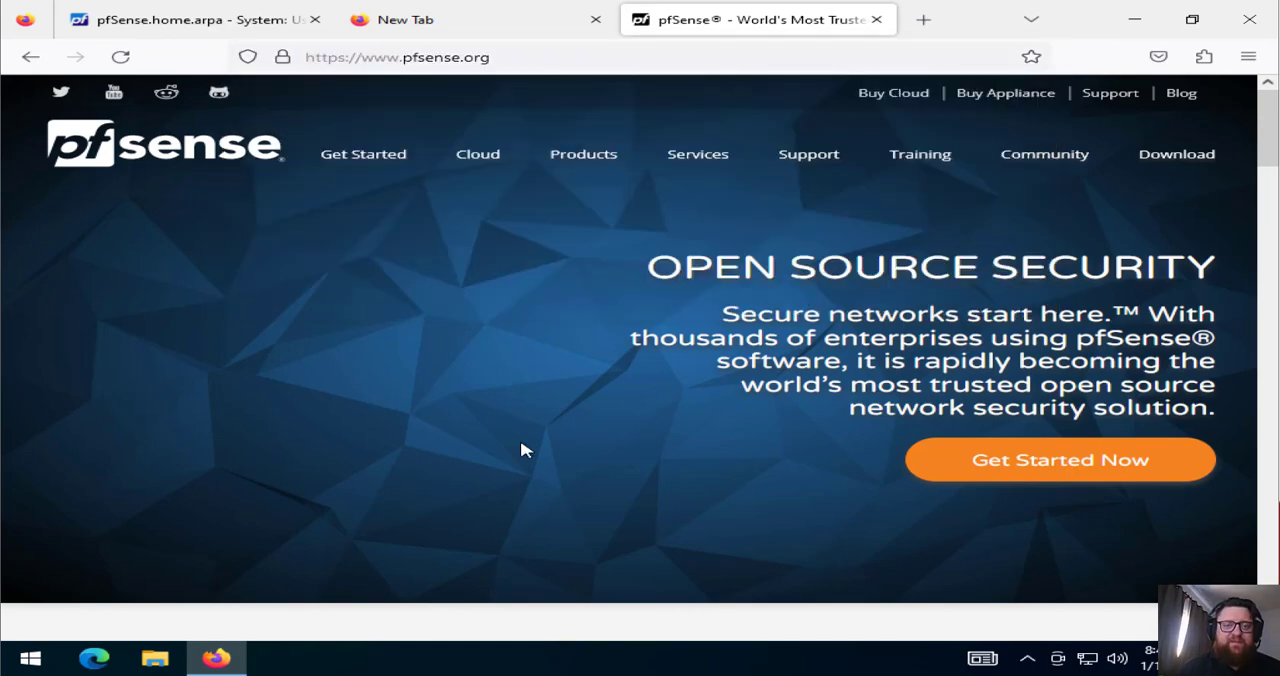
click(205, 22)
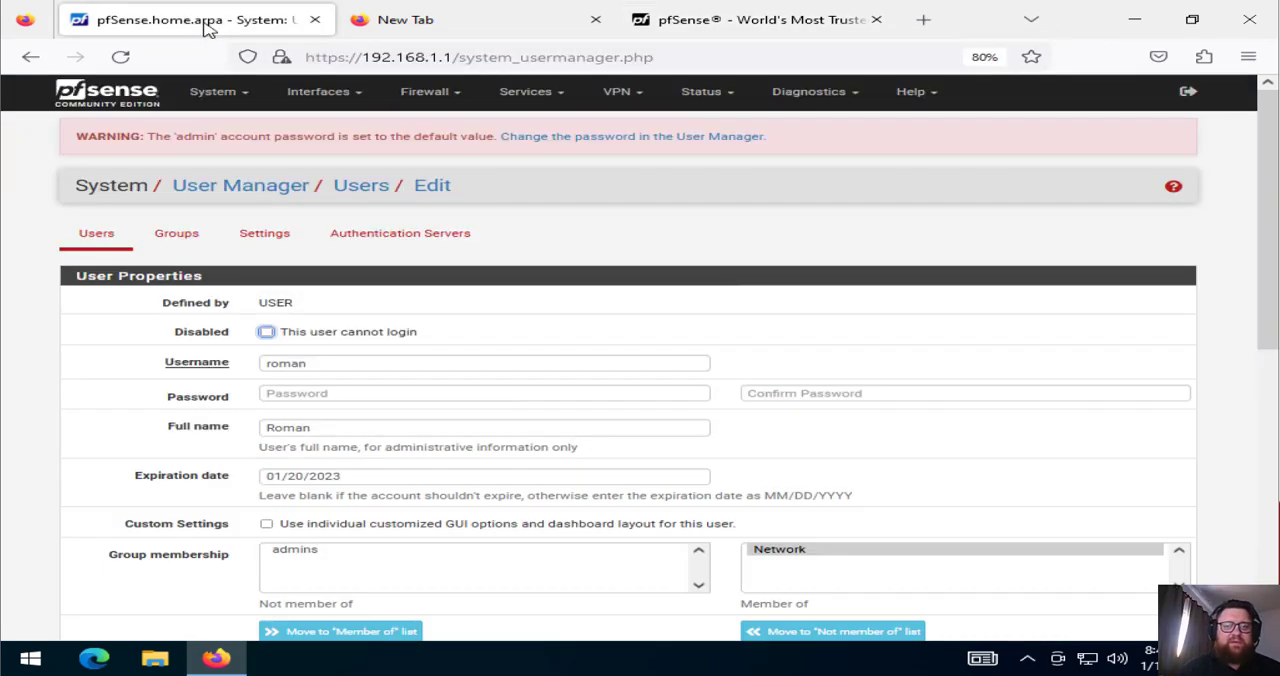
click(595, 19)
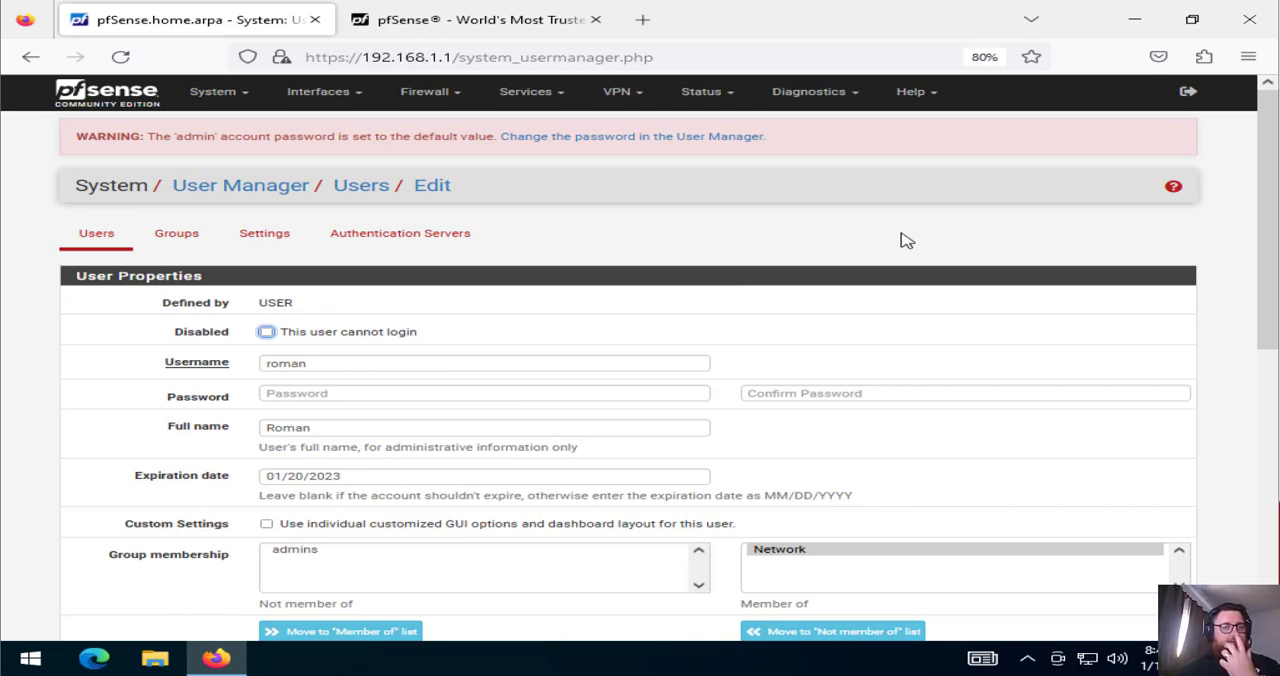
click(432, 92)
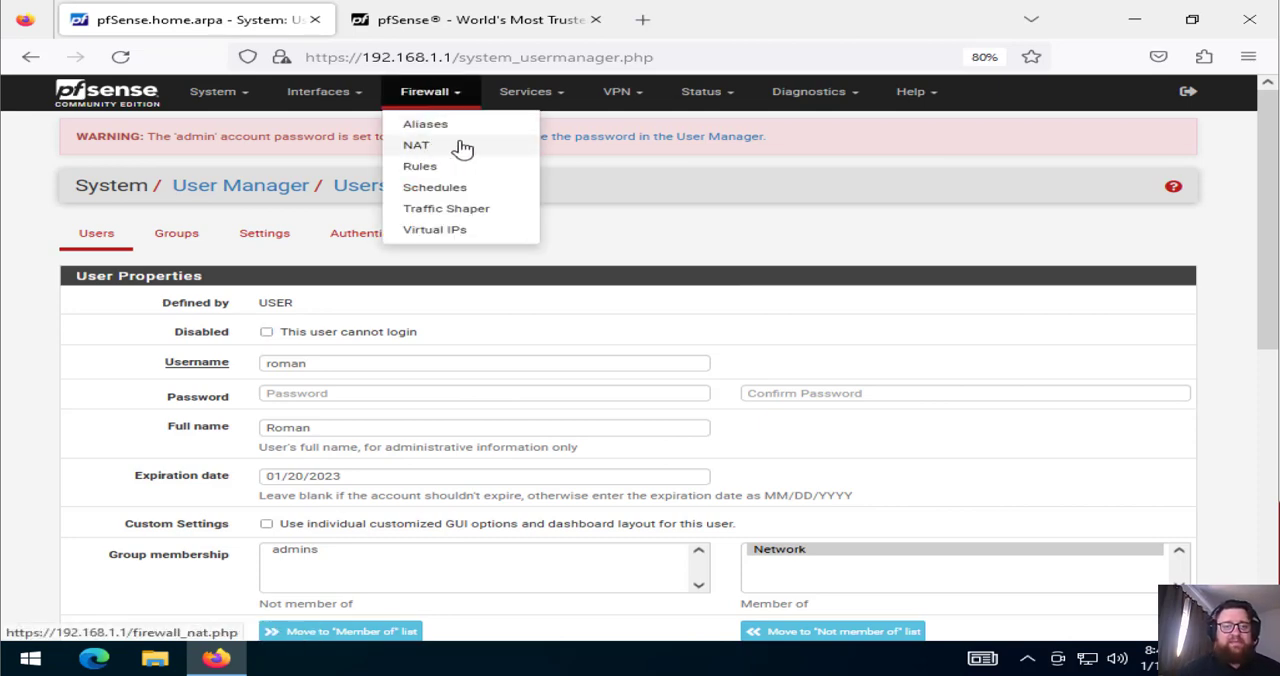
click(537, 97)
click(539, 97)
click(539, 97)
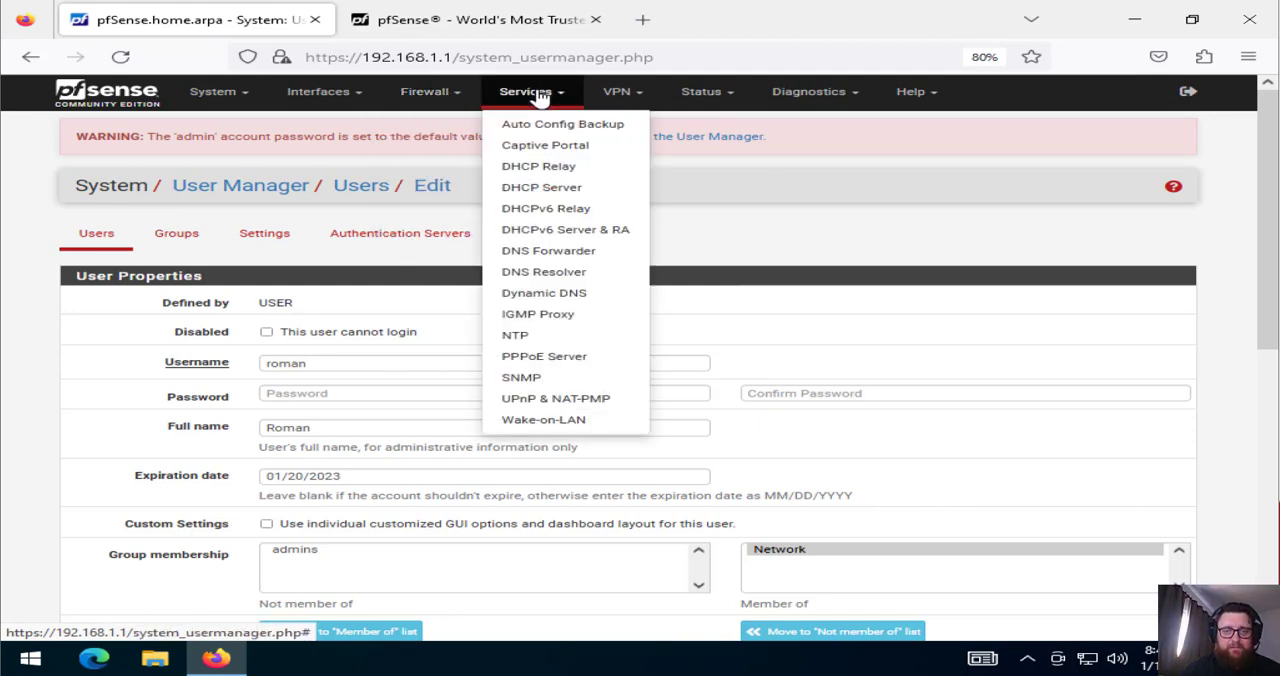
click(727, 104)
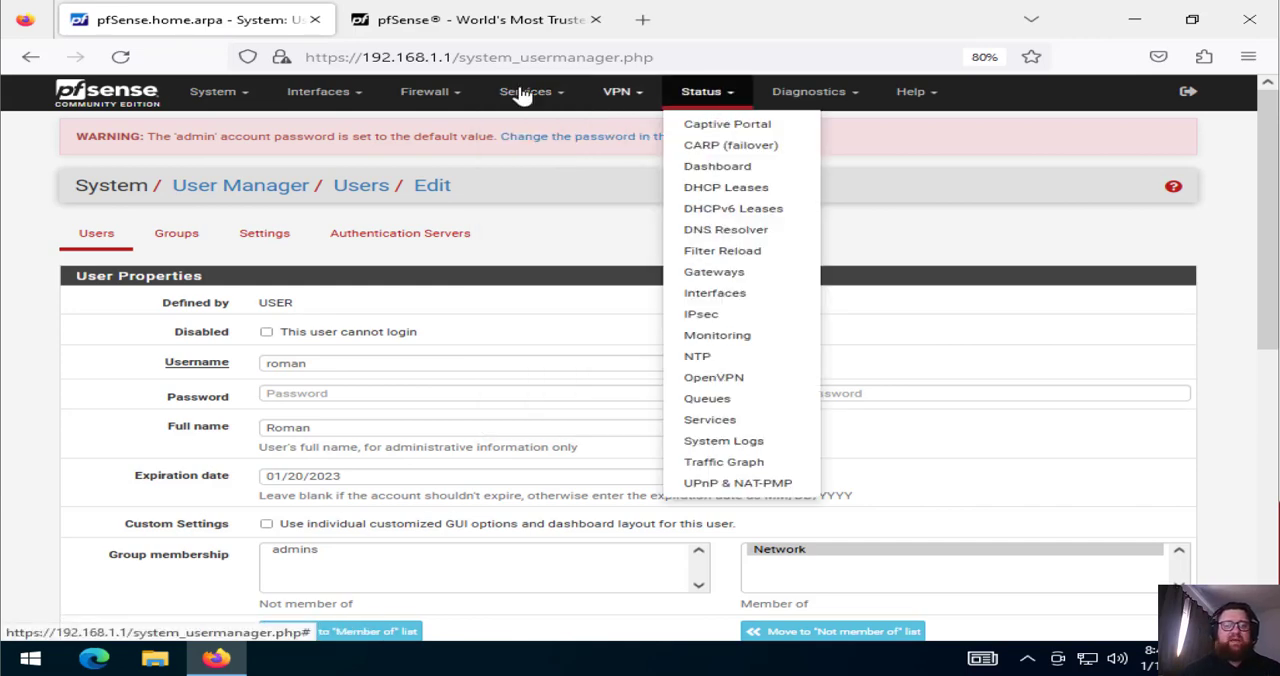
click(429, 100)
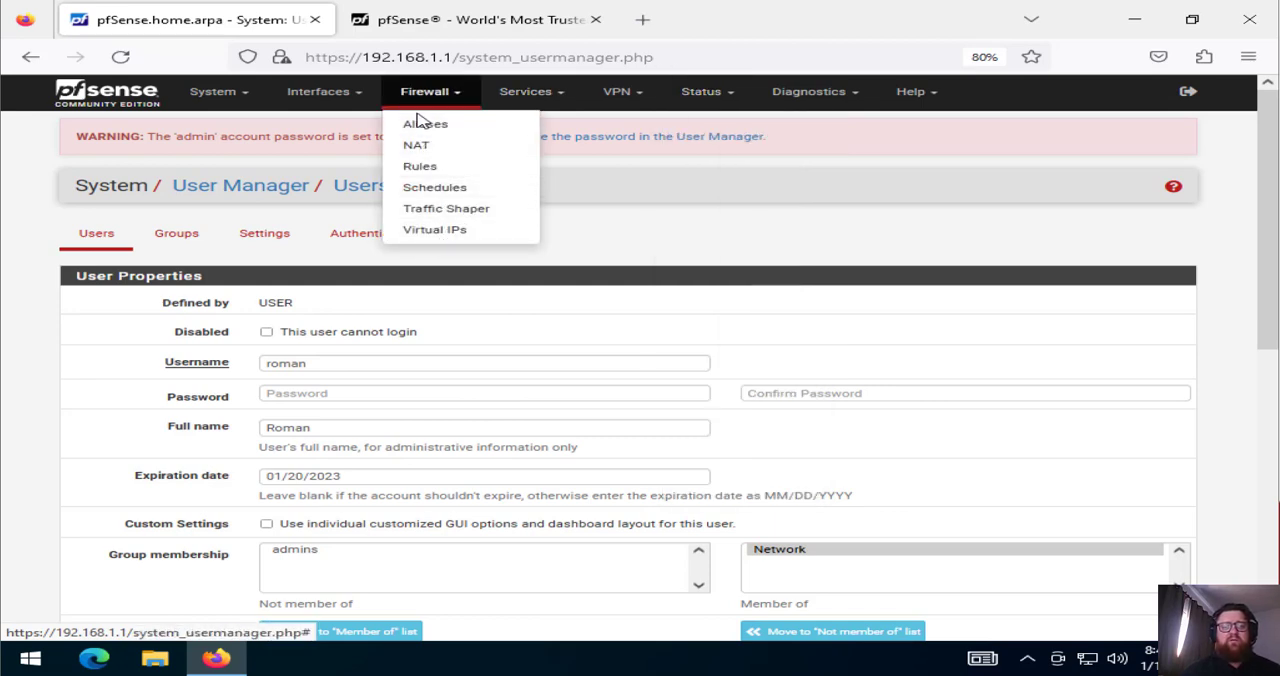
click(563, 98)
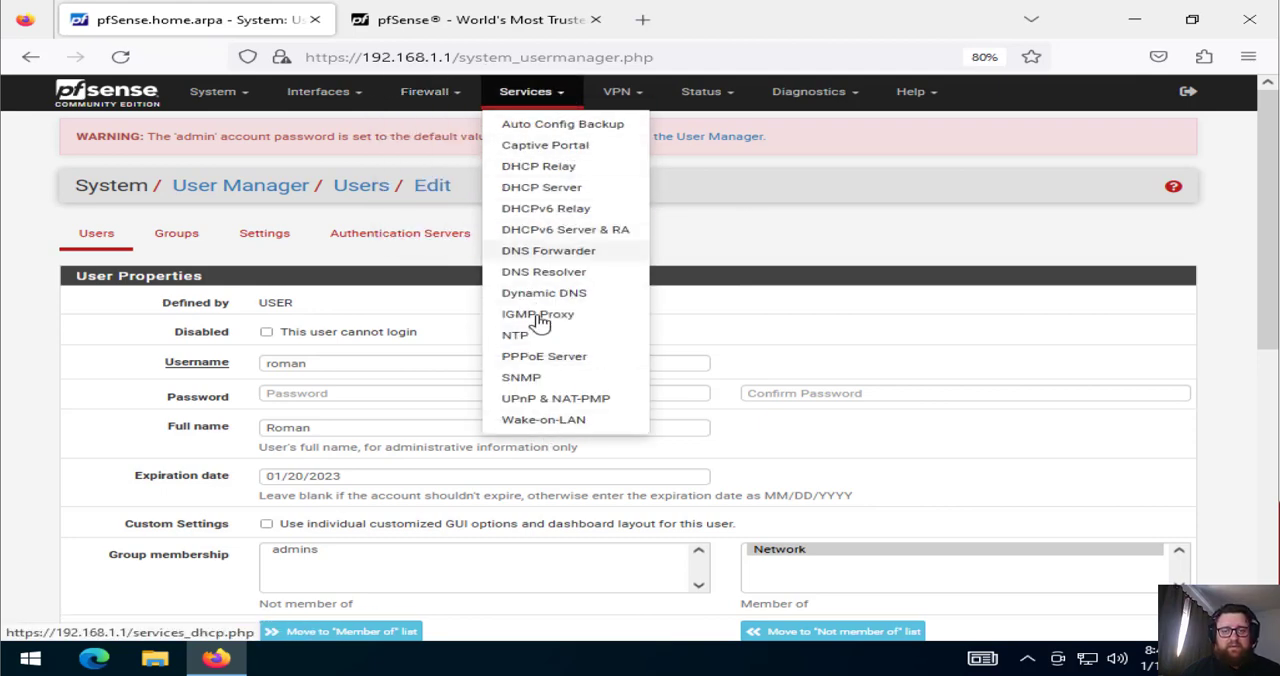
click(714, 358)
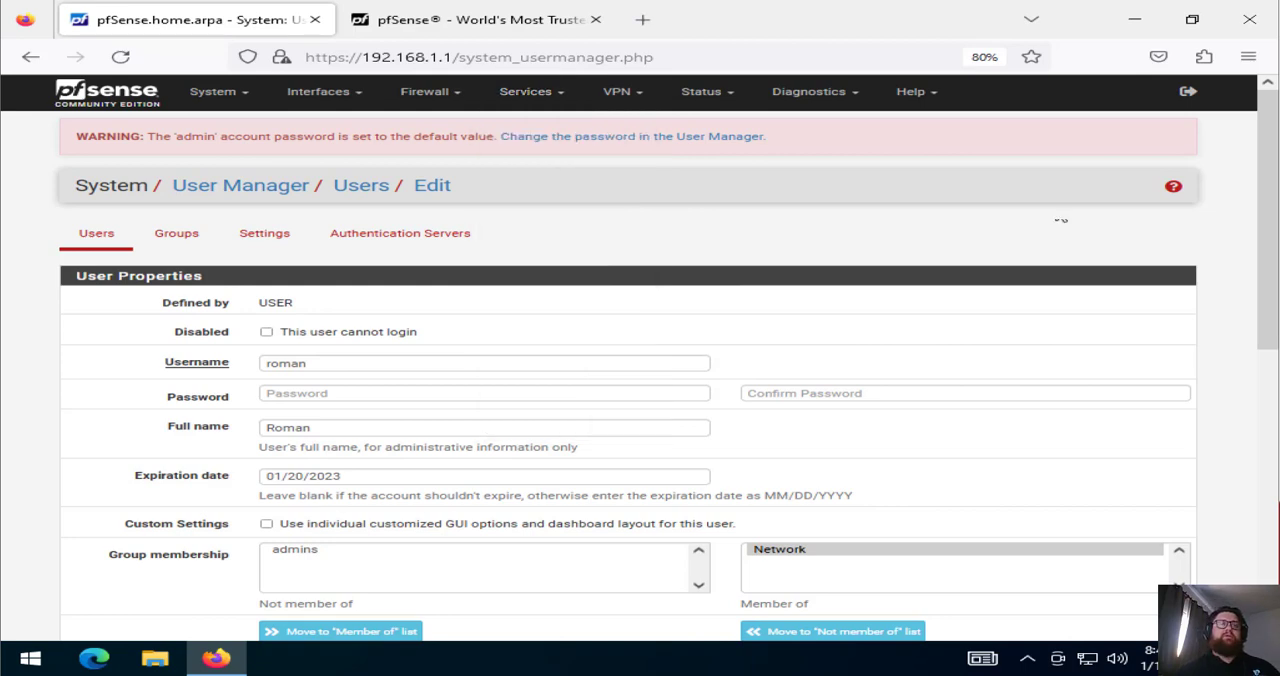